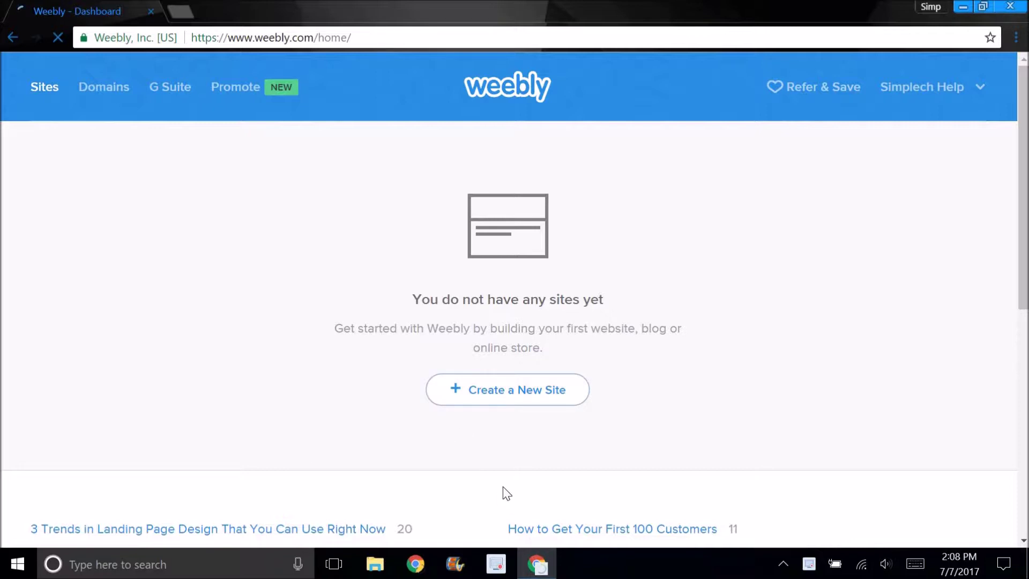
Start creating a new website from the dashboard
{"action": "scroll", "coordinate": [576, 186], "scroll_direction": "up", "scroll_amount": 2}
{"action": "scroll", "coordinate": [444, 208], "scroll_direction": "down", "scroll_amount": 2}
{"action": "left_click", "coordinate": [387, 432]}
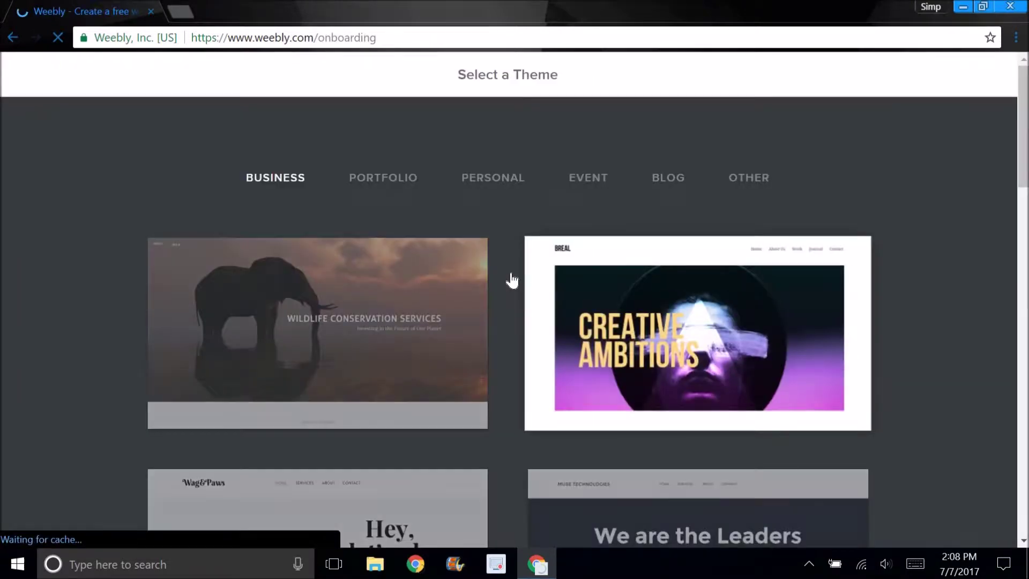
Choose the High Peak "Explore 14K" business theme, preview it, and start editing the site with it
{"action": "scroll", "coordinate": [514, 288], "scroll_direction": "down", "scroll_amount": 5}
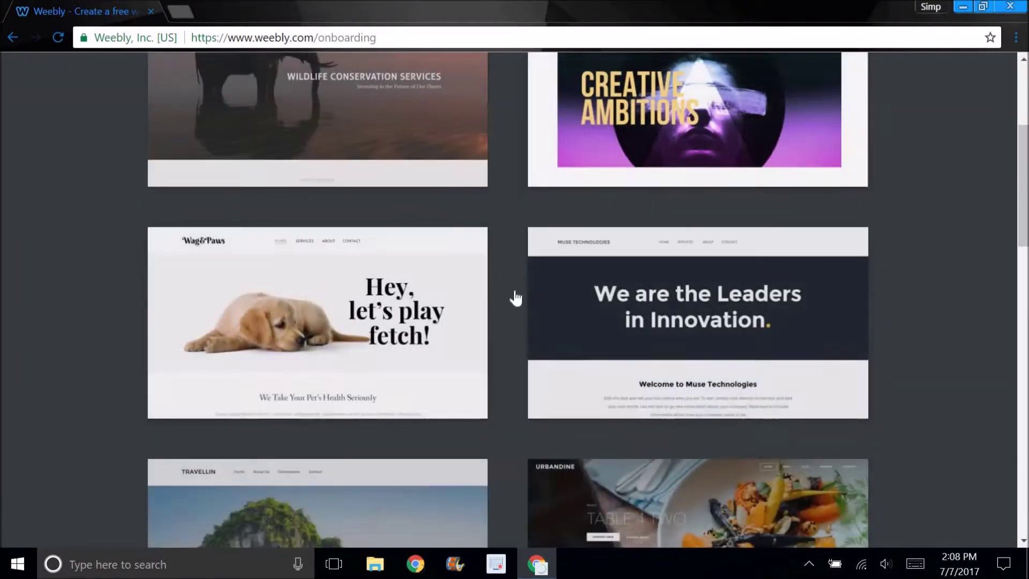
{"action": "scroll", "coordinate": [422, 232], "scroll_direction": "down", "scroll_amount": 5}
{"action": "scroll", "coordinate": [361, 270], "scroll_direction": "down", "scroll_amount": 3}
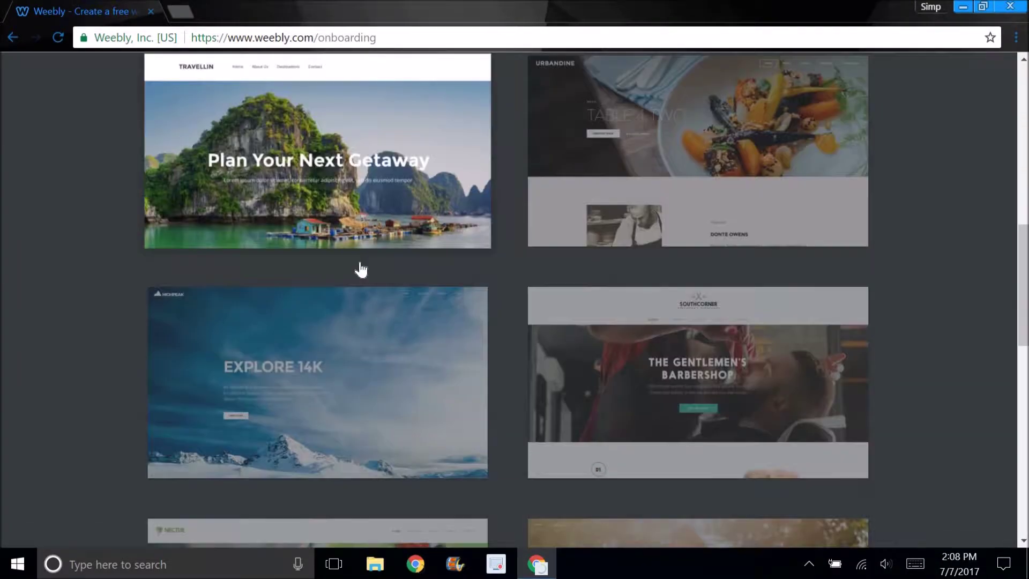
{"action": "scroll", "coordinate": [364, 255], "scroll_direction": "down", "scroll_amount": 2}
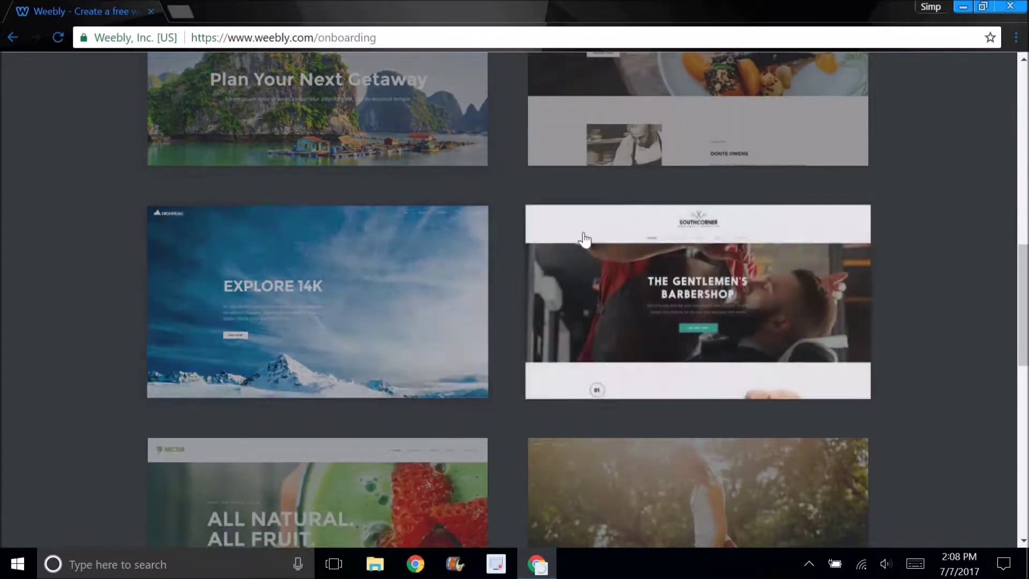
{"action": "scroll", "coordinate": [345, 239], "scroll_direction": "down", "scroll_amount": 2}
{"action": "left_click", "coordinate": [345, 239]}
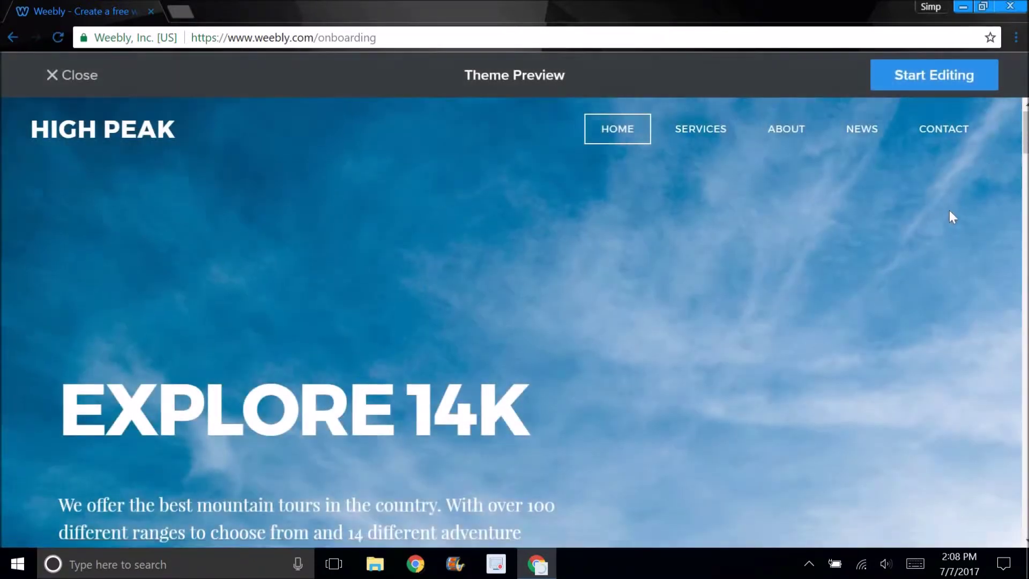
{"action": "scroll", "coordinate": [948, 210], "scroll_direction": "down", "scroll_amount": 5}
{"action": "scroll", "coordinate": [791, 245], "scroll_direction": "up", "scroll_amount": 5}
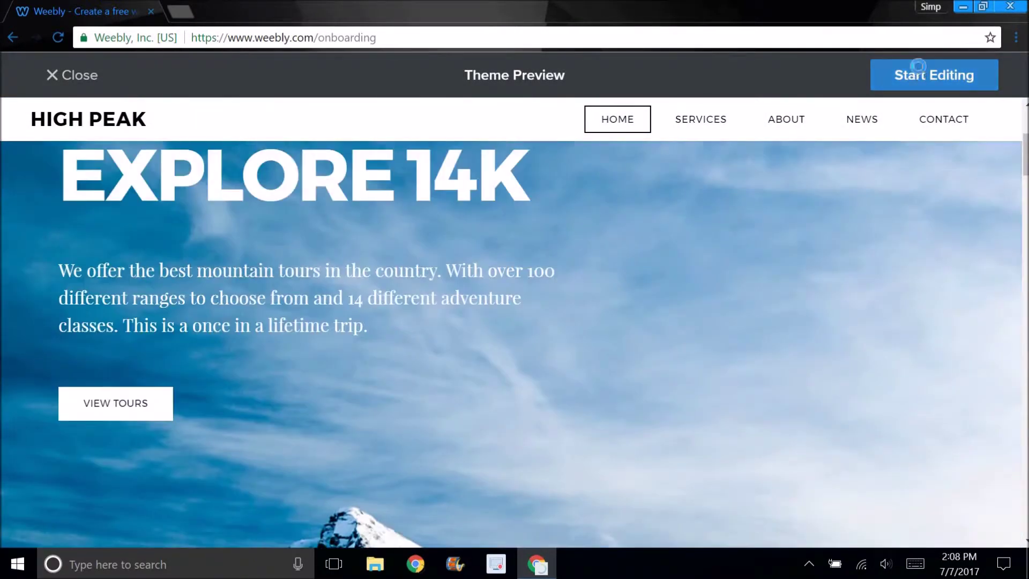
{"action": "left_click", "coordinate": [919, 69]}
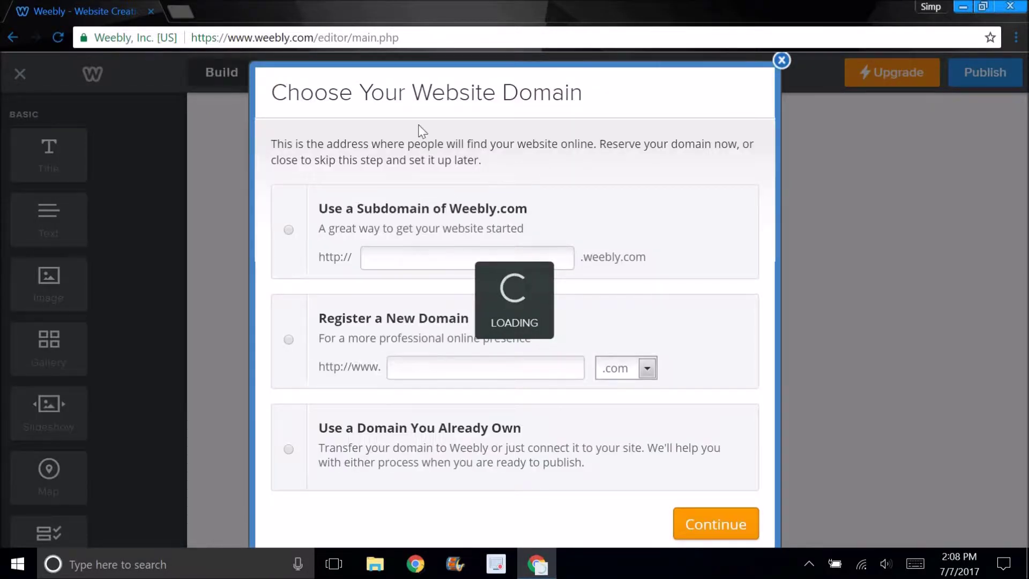
Use the Weebly subdomain "simplechhelpexample" as the website's address and continue to the editor
{"action": "left_click_drag", "start_coordinate": [271, 91], "coordinate": [585, 99]}
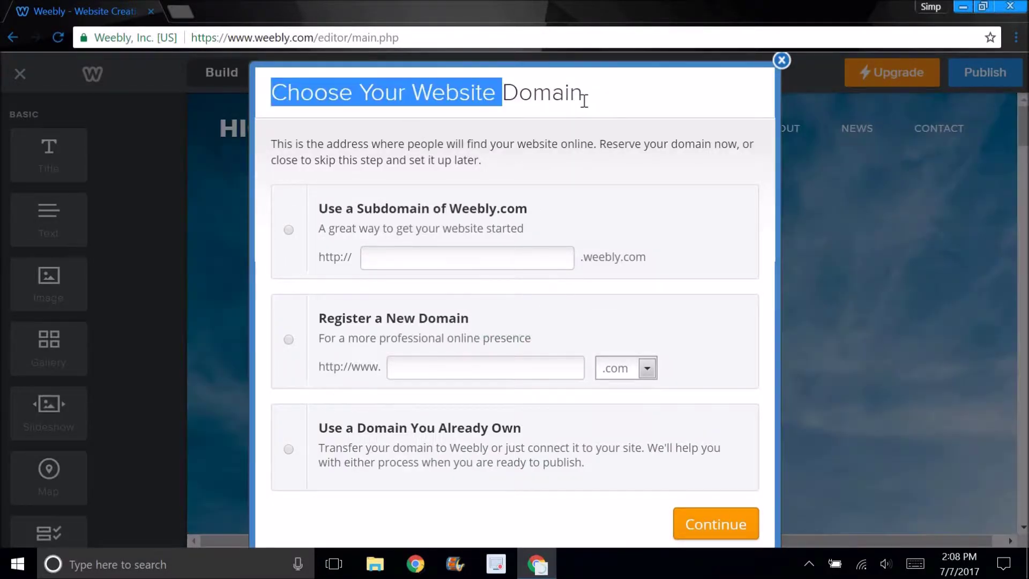
{"action": "left_click", "coordinate": [488, 163]}
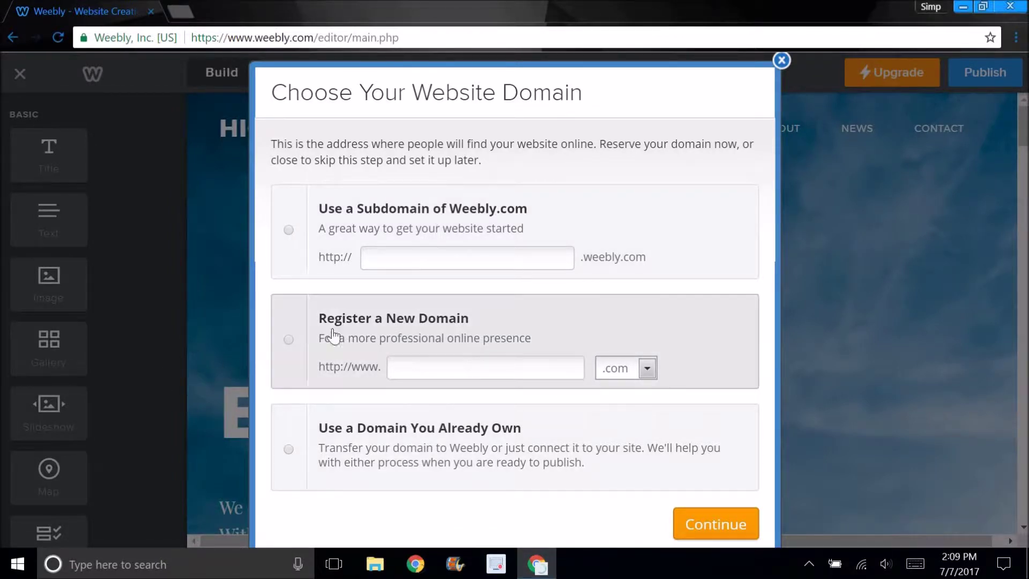
{"action": "left_click", "coordinate": [431, 262]}
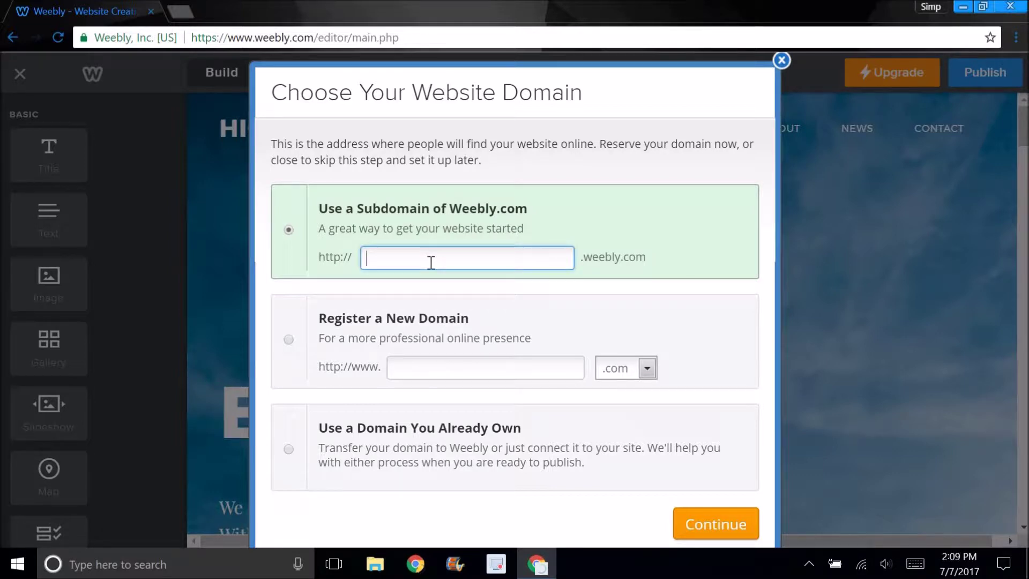
{"action": "type", "text": "simplechhelpexa"}
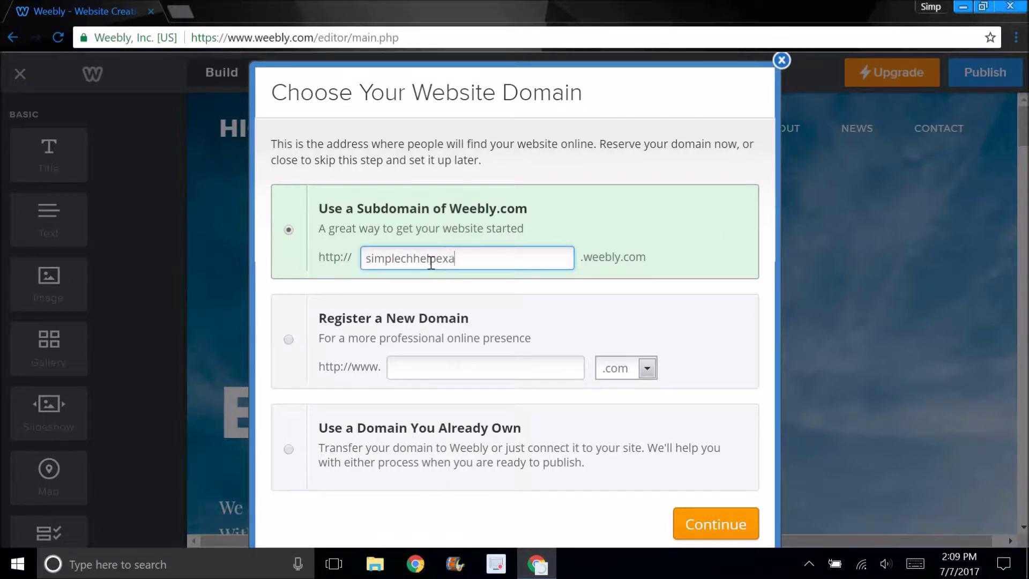
{"action": "type", "text": "mple"}
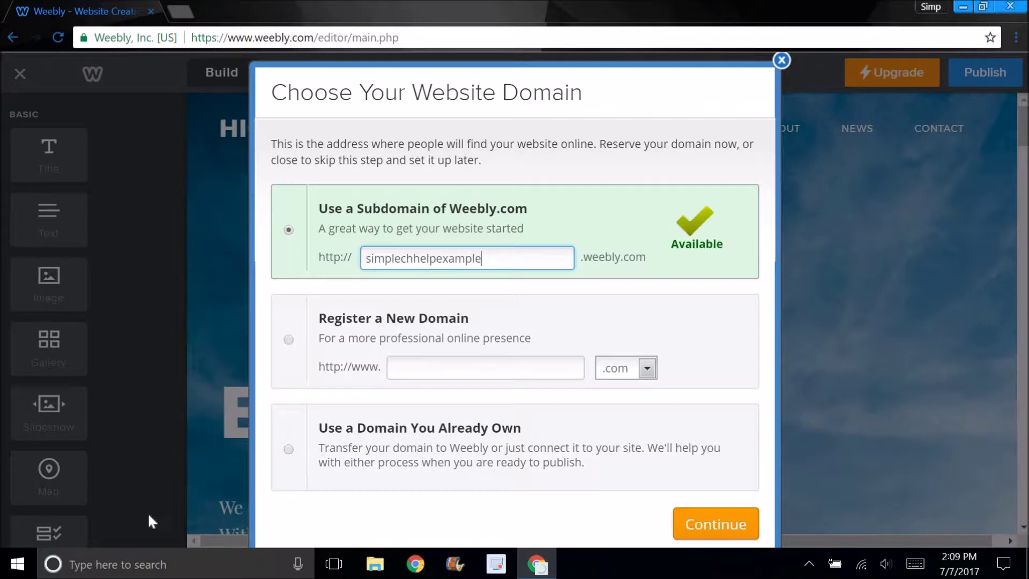
{"action": "left_click", "coordinate": [734, 524]}
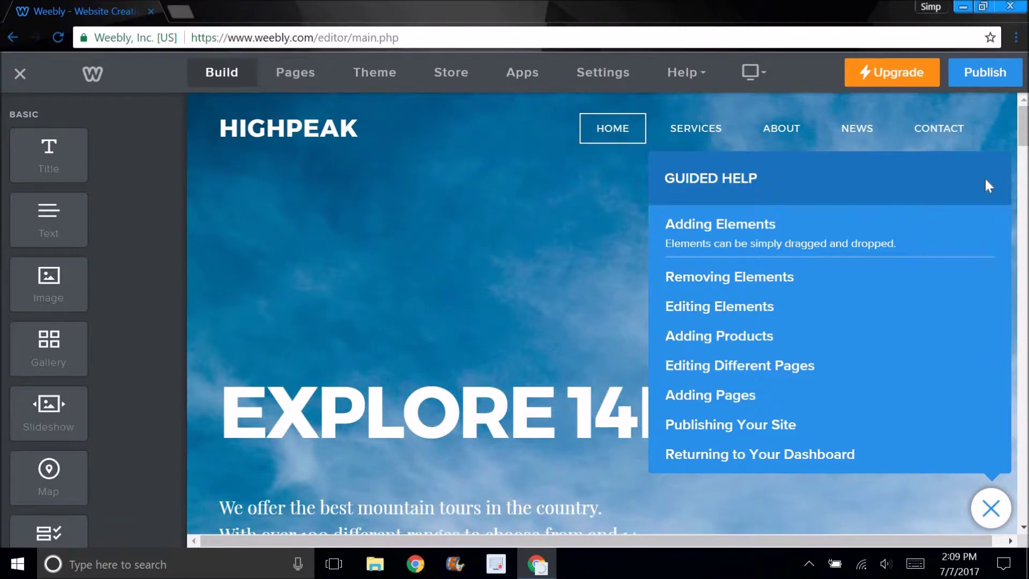
Skip the guided help topics from Adding Elements through Publishing Your Site and close the help
{"action": "left_click", "coordinate": [982, 224]}
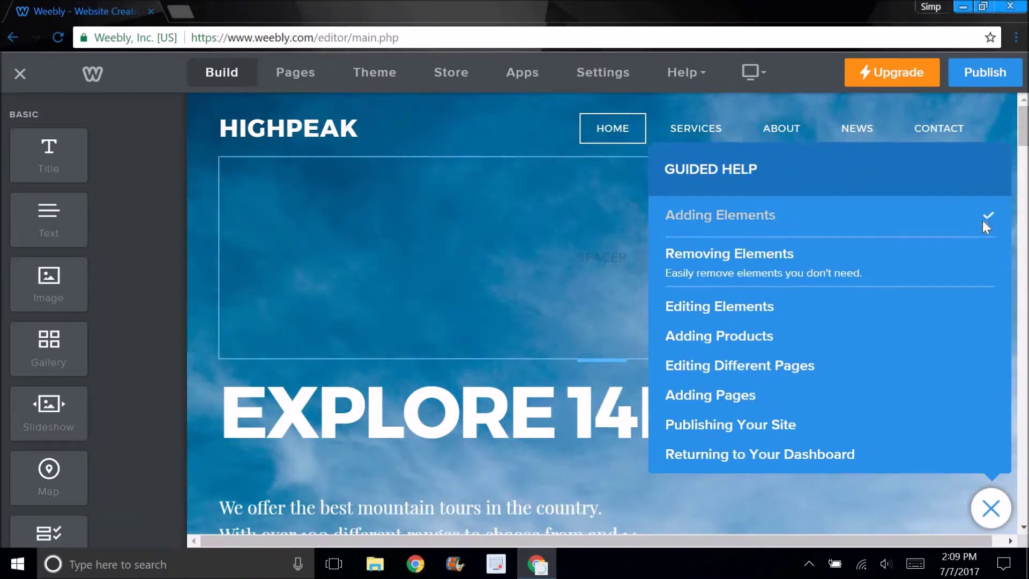
{"action": "left_click", "coordinate": [979, 252]}
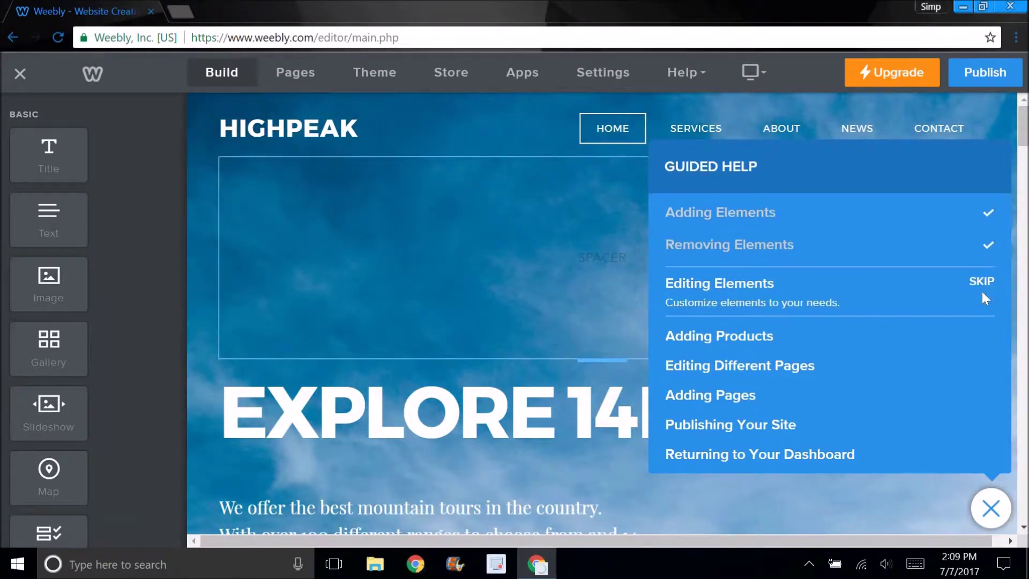
{"action": "left_click", "coordinate": [982, 284]}
{"action": "left_click", "coordinate": [982, 315]}
{"action": "left_click", "coordinate": [982, 348]}
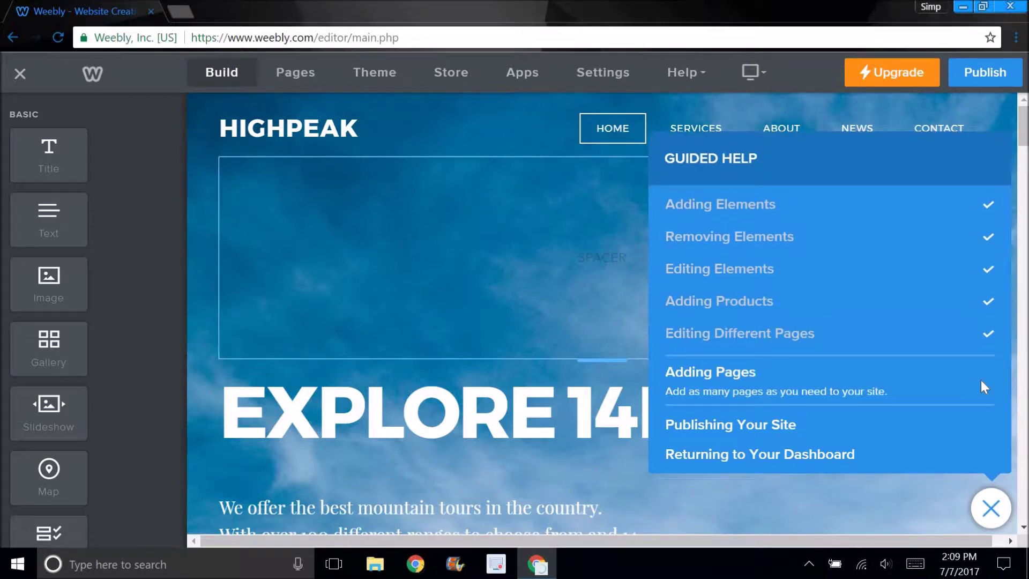
{"action": "left_click", "coordinate": [981, 380]}
{"action": "left_click", "coordinate": [981, 406]}
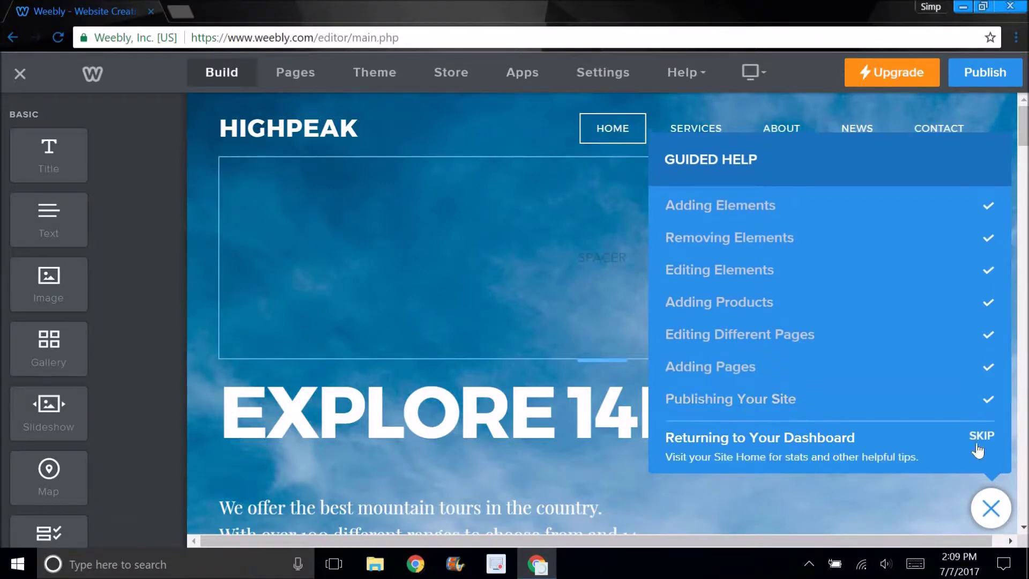
{"action": "left_click", "coordinate": [982, 499]}
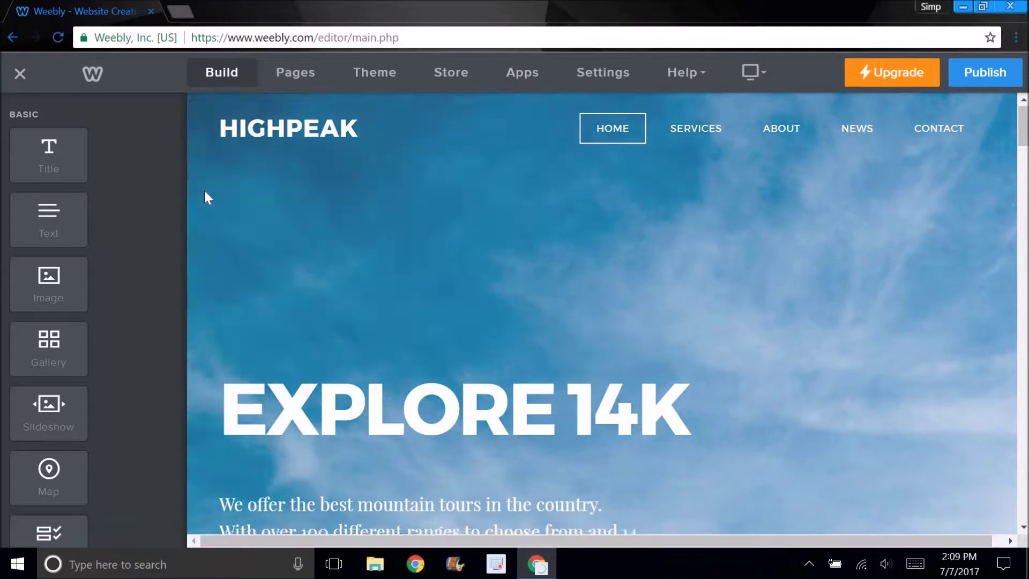
Start replacing the home page header's background image with a photo uploaded from the computer
{"action": "scroll", "coordinate": [448, 350], "scroll_direction": "down", "scroll_amount": 10}
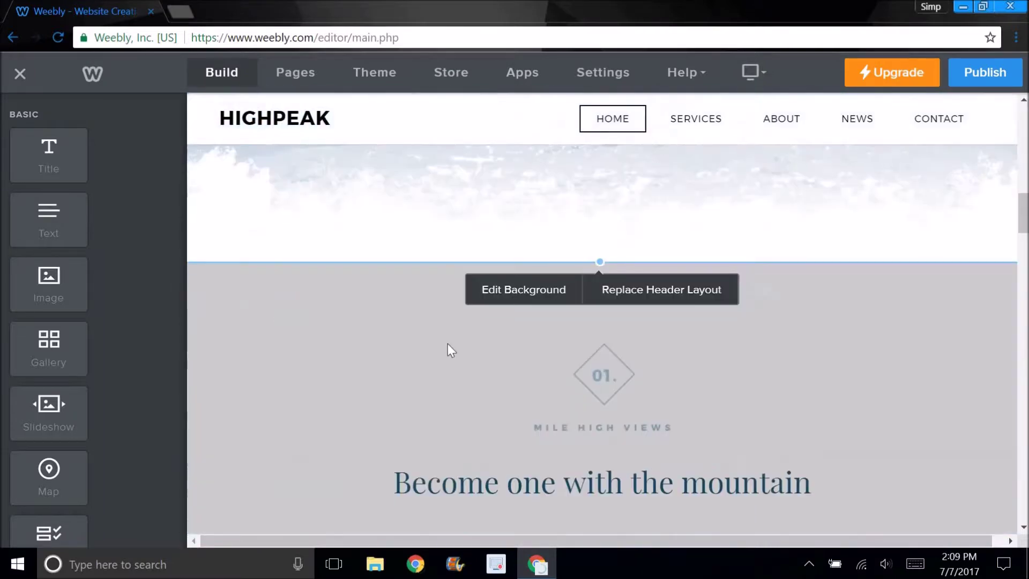
{"action": "left_click", "coordinate": [553, 294]}
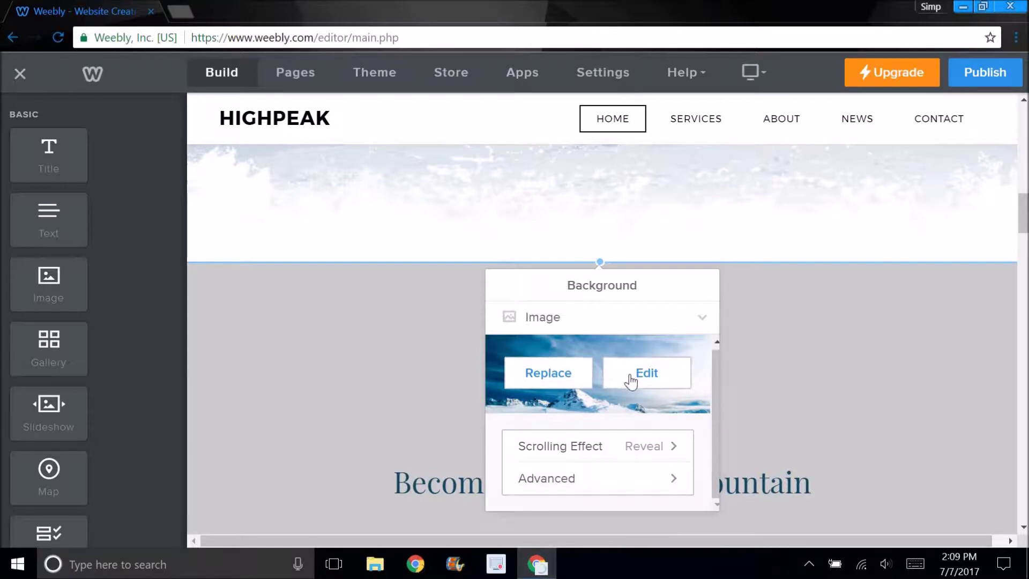
{"action": "left_click", "coordinate": [584, 374]}
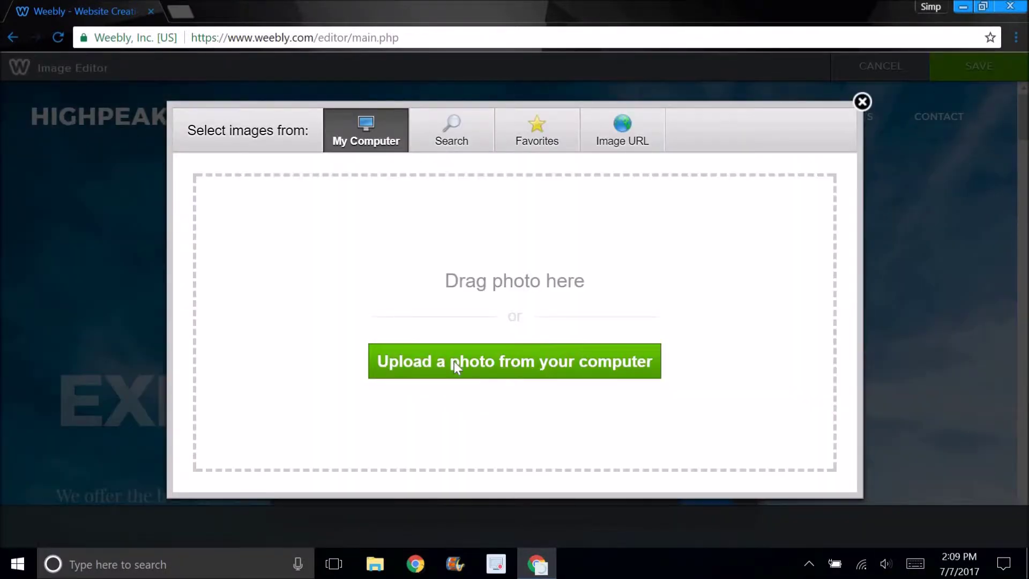
{"action": "left_click", "coordinate": [454, 361]}
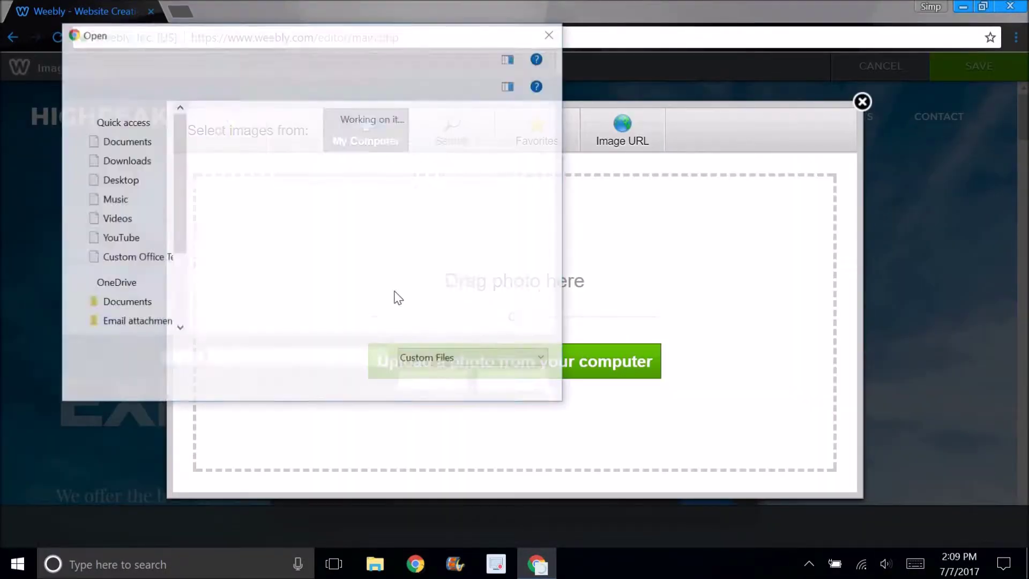
Search the Downloads folder for "backgrou" and upload the image backgrounder (18)
{"action": "scroll", "coordinate": [361, 106], "scroll_direction": "down", "scroll_amount": 3}
{"action": "scroll", "coordinate": [361, 107], "scroll_direction": "down", "scroll_amount": 2}
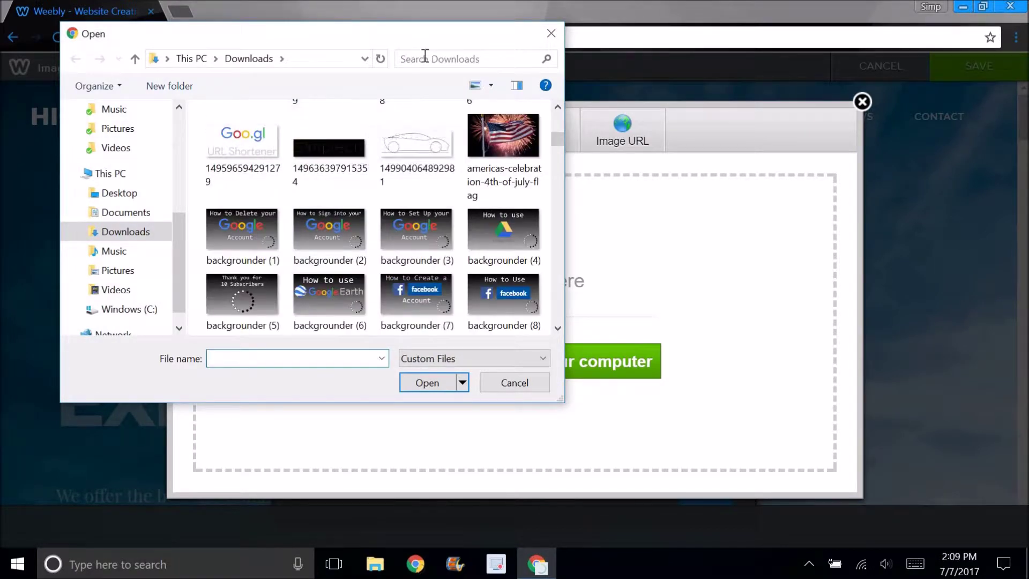
{"action": "left_click", "coordinate": [425, 58]}
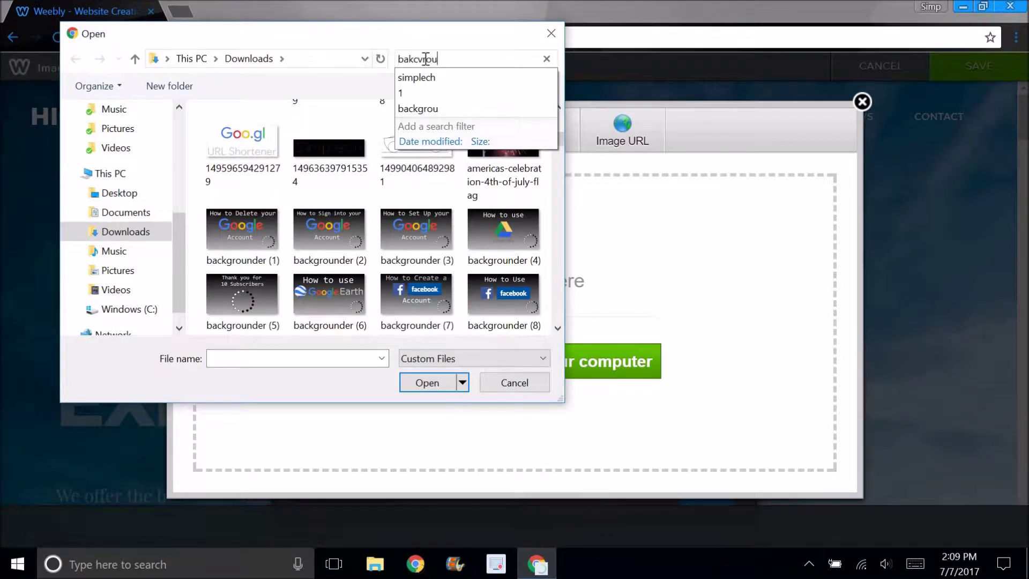
{"action": "type", "text": "backr"}
{"action": "key", "text": "BackSpace"}
{"action": "type", "text": "grd"}
{"action": "key", "text": "BackSpace"}
{"action": "type", "text": "oun"}
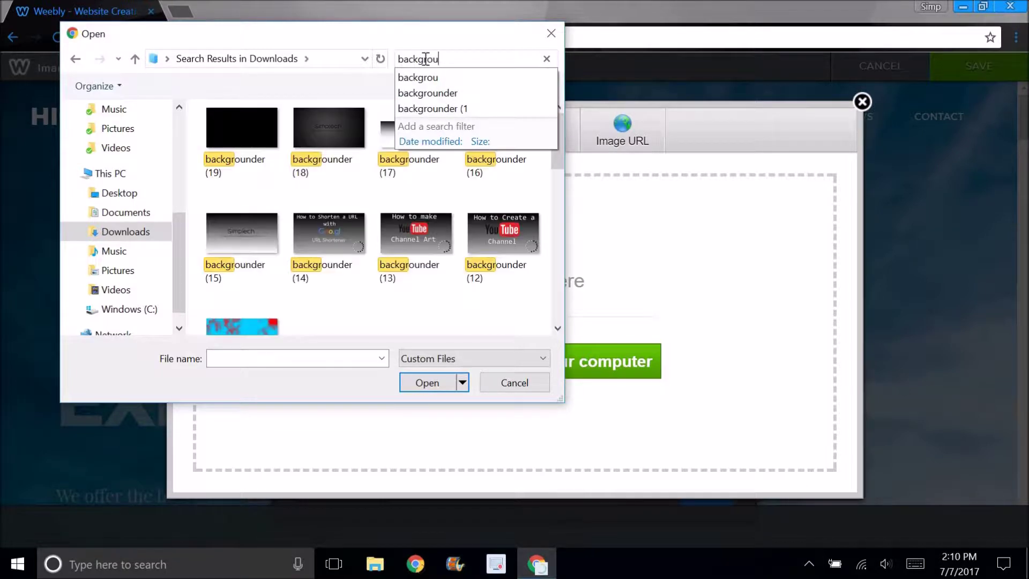
{"action": "double_click", "coordinate": [327, 163]}
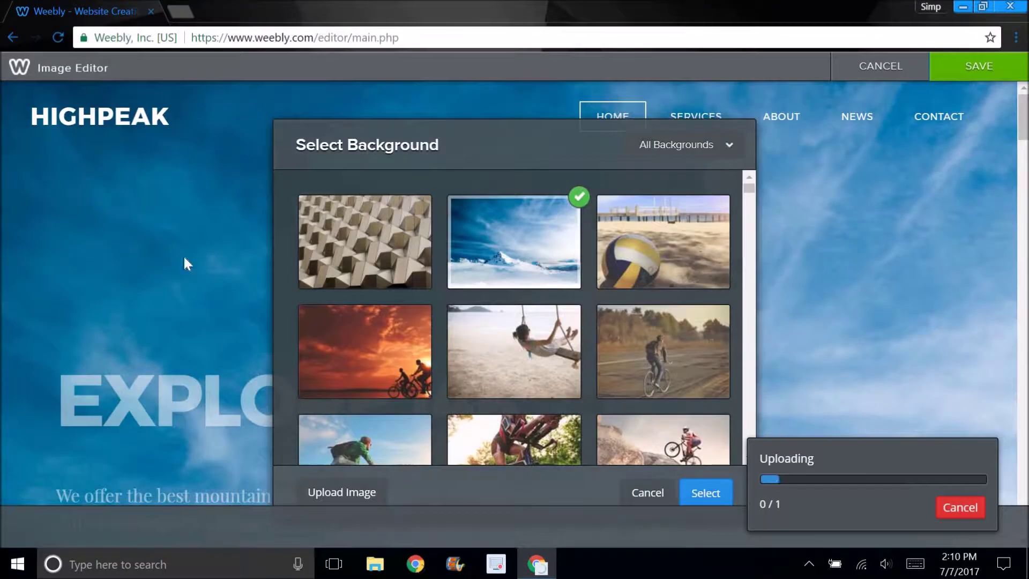
Apply the uploaded image as the header background and save it
{"action": "left_click", "coordinate": [698, 488]}
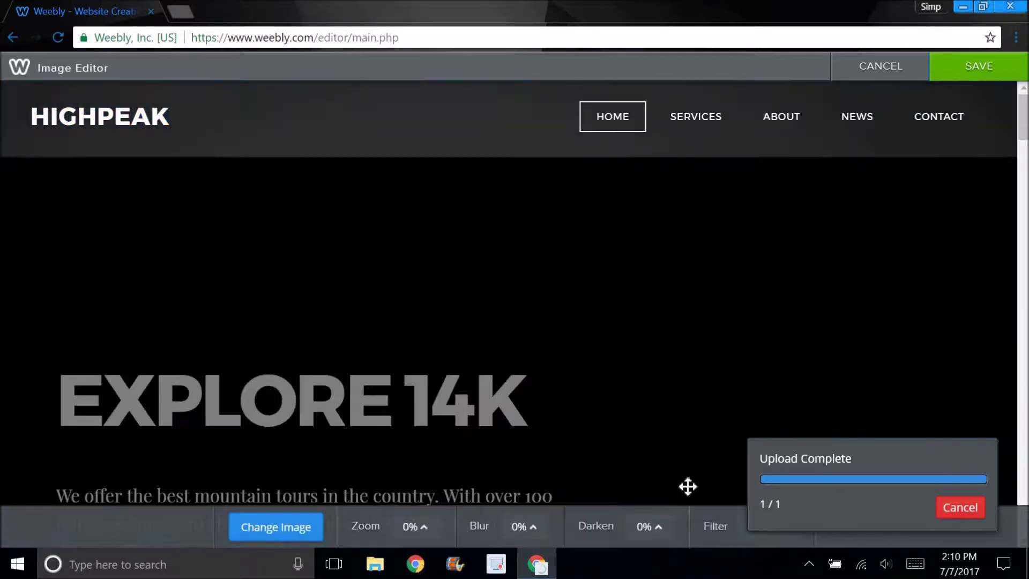
{"action": "scroll", "coordinate": [384, 375], "scroll_direction": "down", "scroll_amount": 8}
{"action": "scroll", "coordinate": [405, 389], "scroll_direction": "up", "scroll_amount": 8}
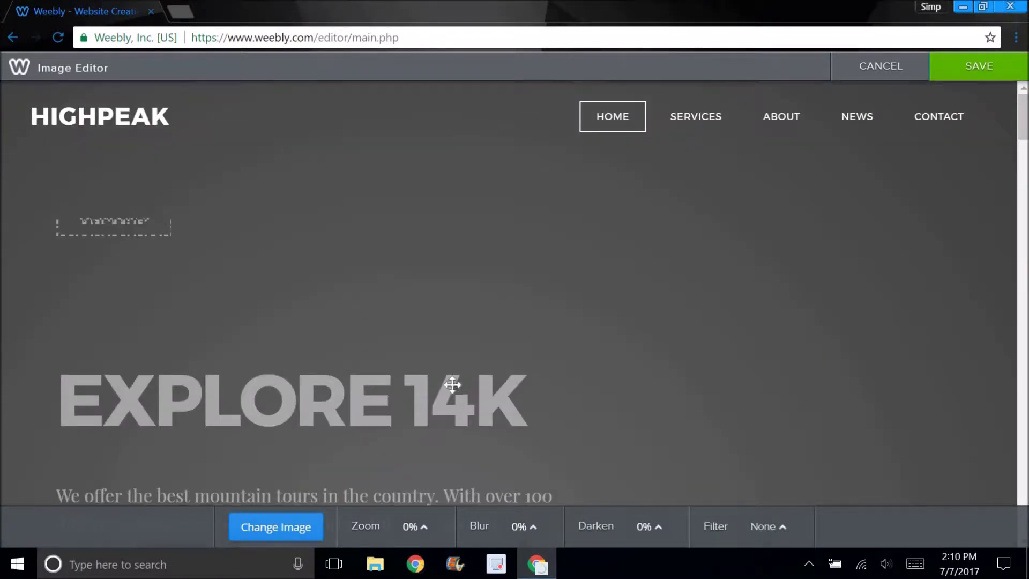
{"action": "left_click", "coordinate": [932, 74]}
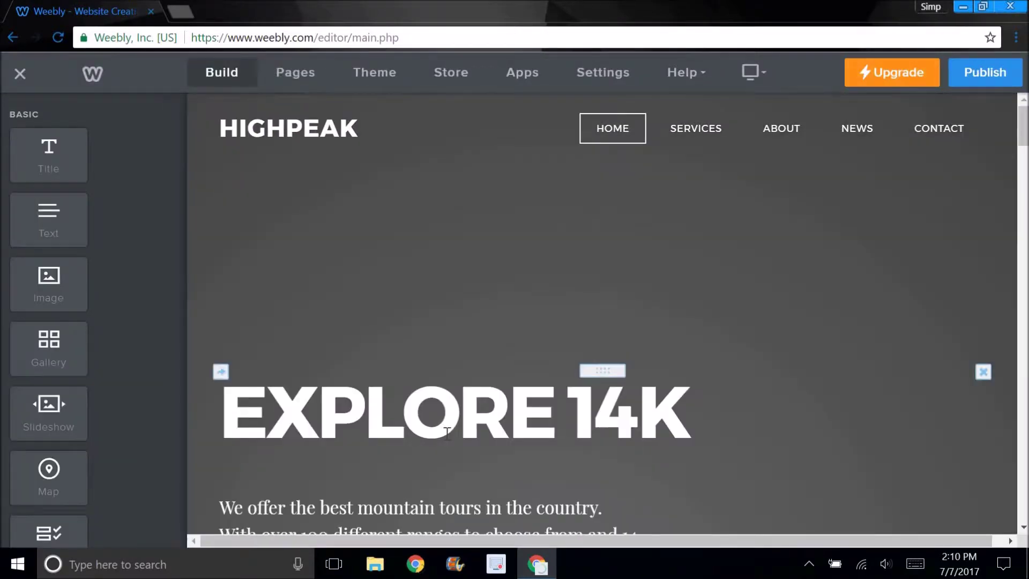
Try the Dark variation of the site theme and switch back to Light
{"action": "left_click", "coordinate": [530, 368]}
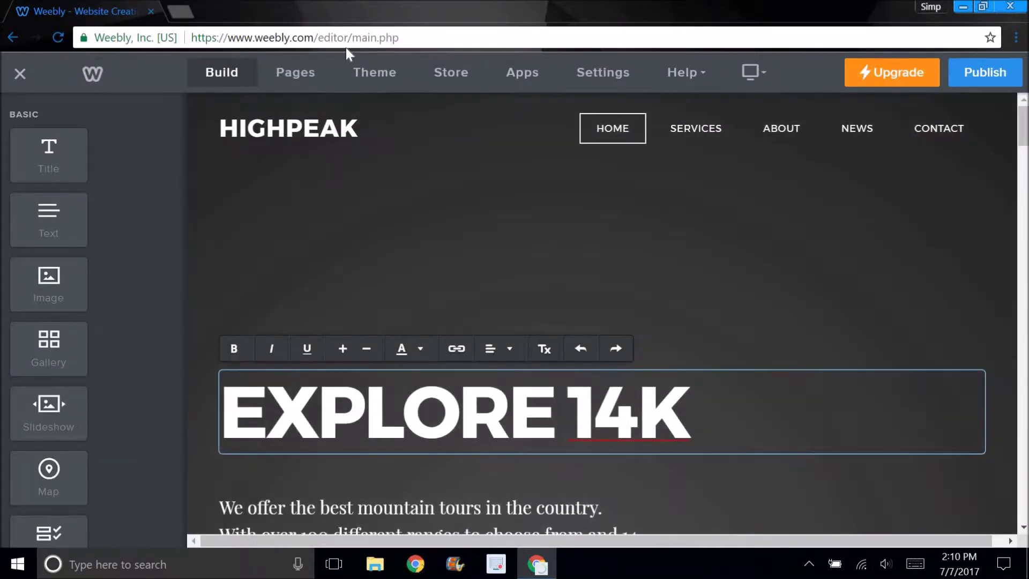
{"action": "left_click", "coordinate": [369, 80]}
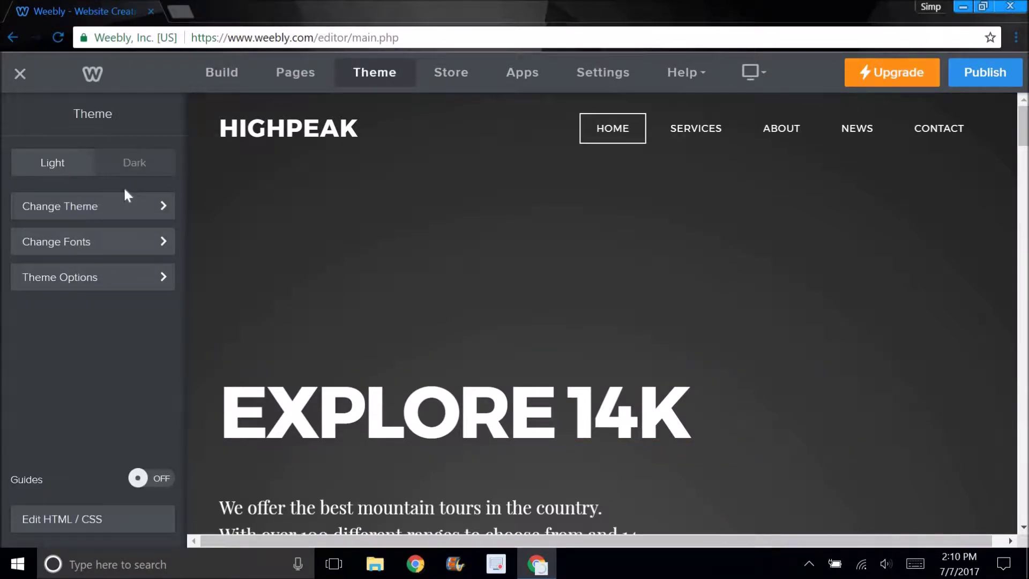
{"action": "left_click", "coordinate": [126, 168]}
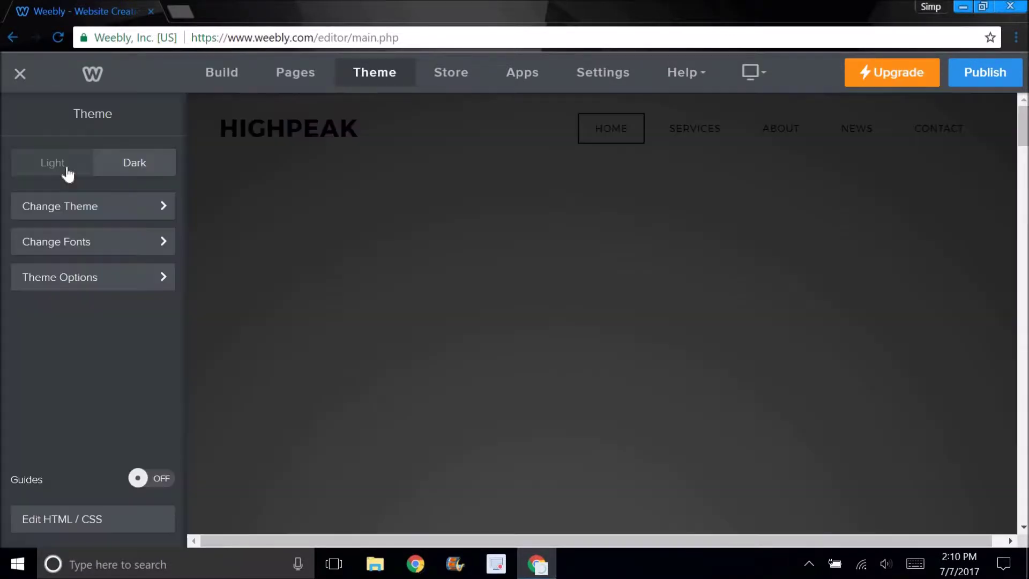
{"action": "left_click", "coordinate": [67, 163]}
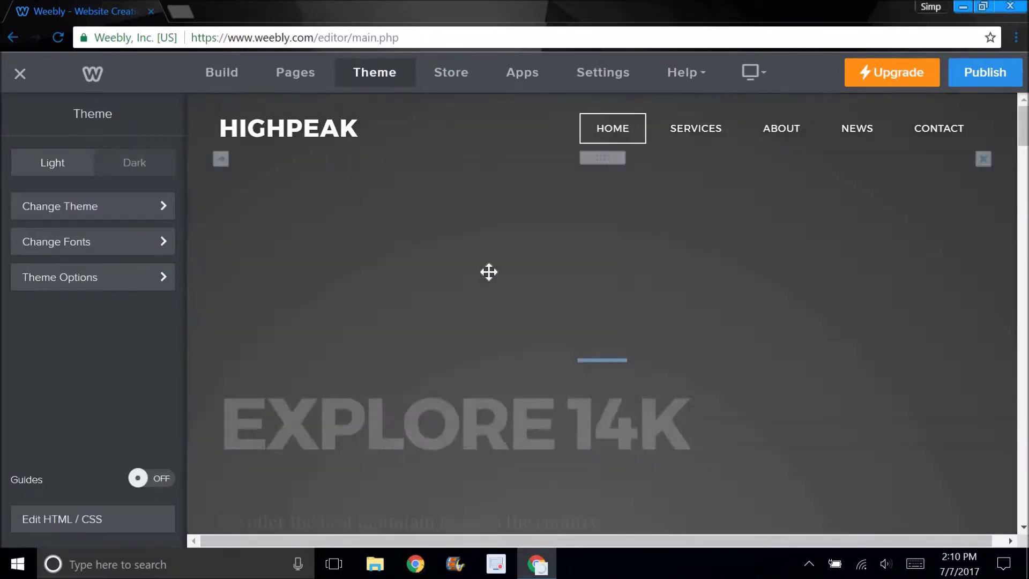
{"action": "scroll", "coordinate": [670, 428], "scroll_direction": "down", "scroll_amount": 5}
{"action": "scroll", "coordinate": [670, 428], "scroll_direction": "down", "scroll_amount": 2}
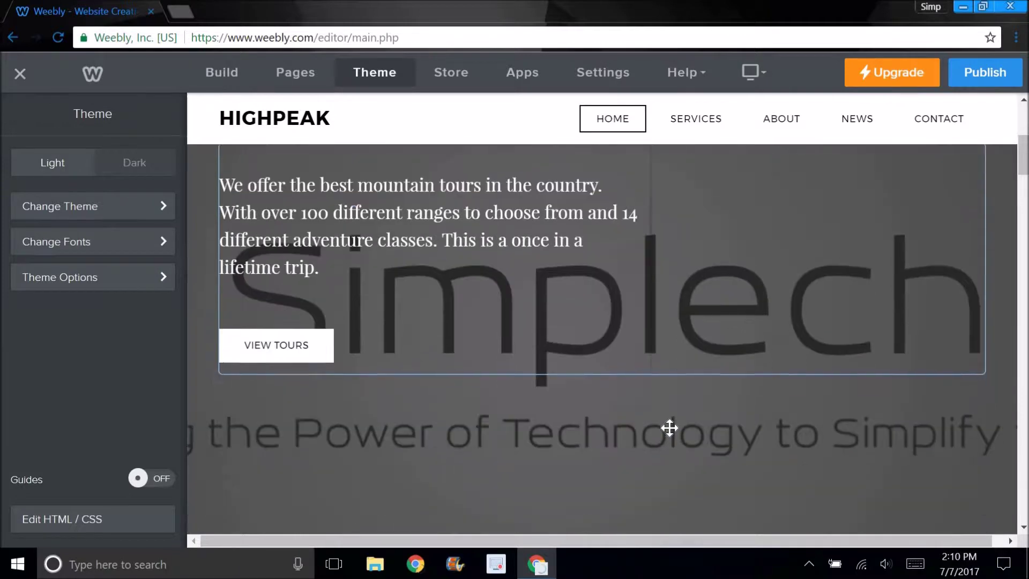
{"action": "scroll", "coordinate": [740, 324], "scroll_direction": "up", "scroll_amount": 3}
{"action": "scroll", "coordinate": [522, 479], "scroll_direction": "down", "scroll_amount": 4}
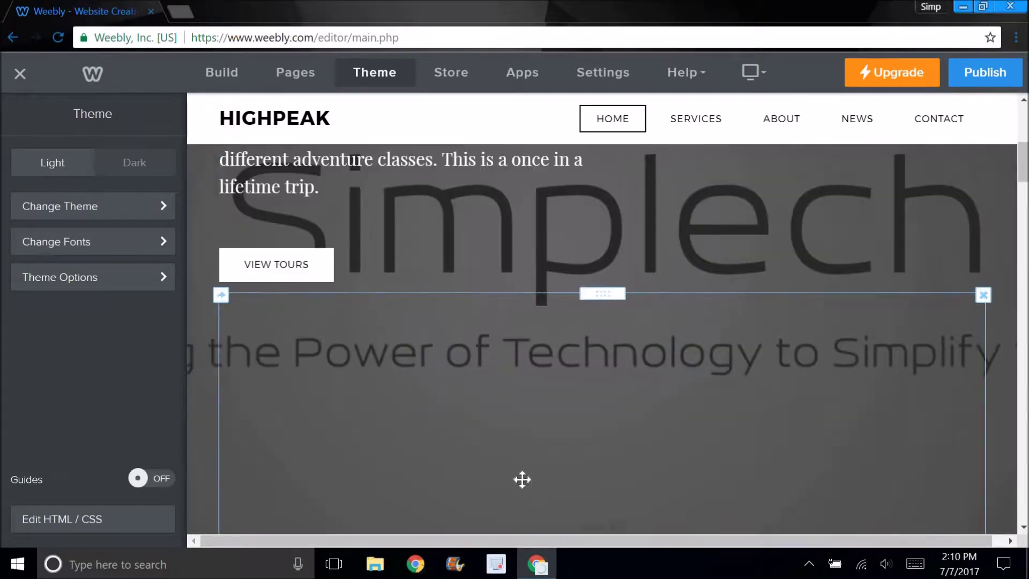
Open the background image gallery to replace the home page header's current image
{"action": "scroll", "coordinate": [771, 496], "scroll_direction": "down", "scroll_amount": 3}
{"action": "scroll", "coordinate": [664, 416], "scroll_direction": "up", "scroll_amount": 3}
{"action": "scroll", "coordinate": [659, 403], "scroll_direction": "down", "scroll_amount": 5}
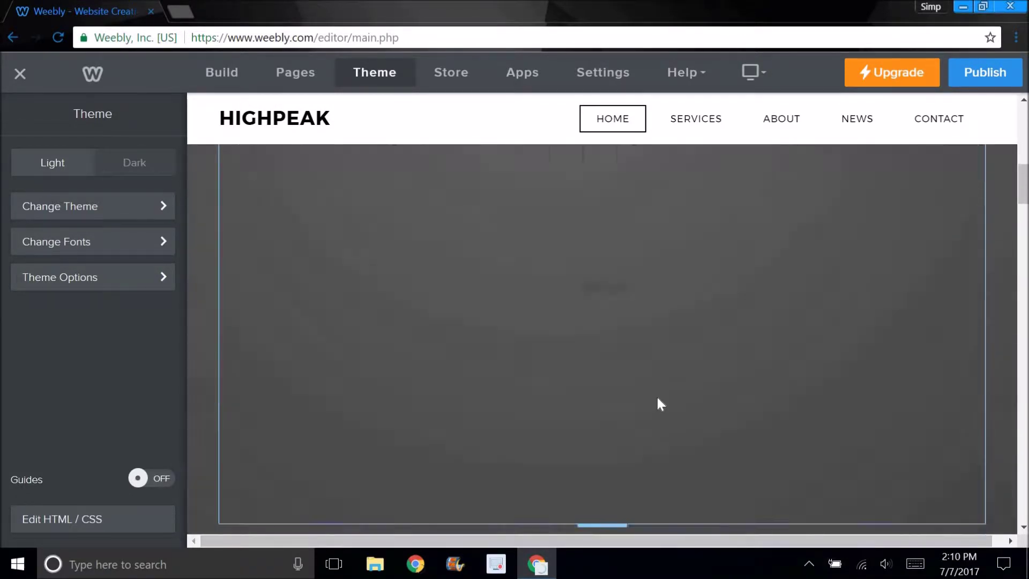
{"action": "scroll", "coordinate": [654, 354], "scroll_direction": "down", "scroll_amount": 5}
{"action": "mouse_move", "coordinate": [565, 300]}
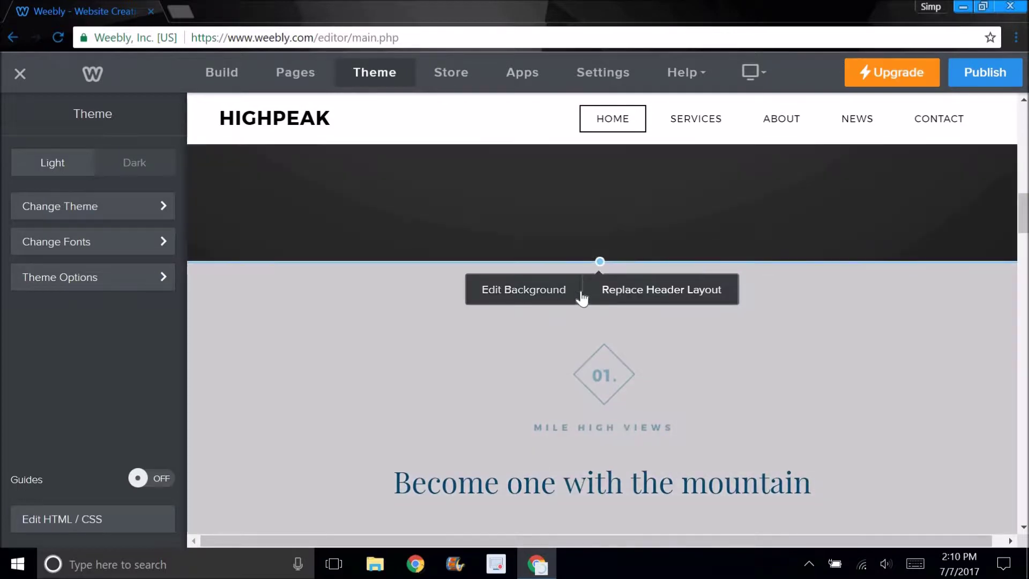
{"action": "left_click", "coordinate": [543, 303]}
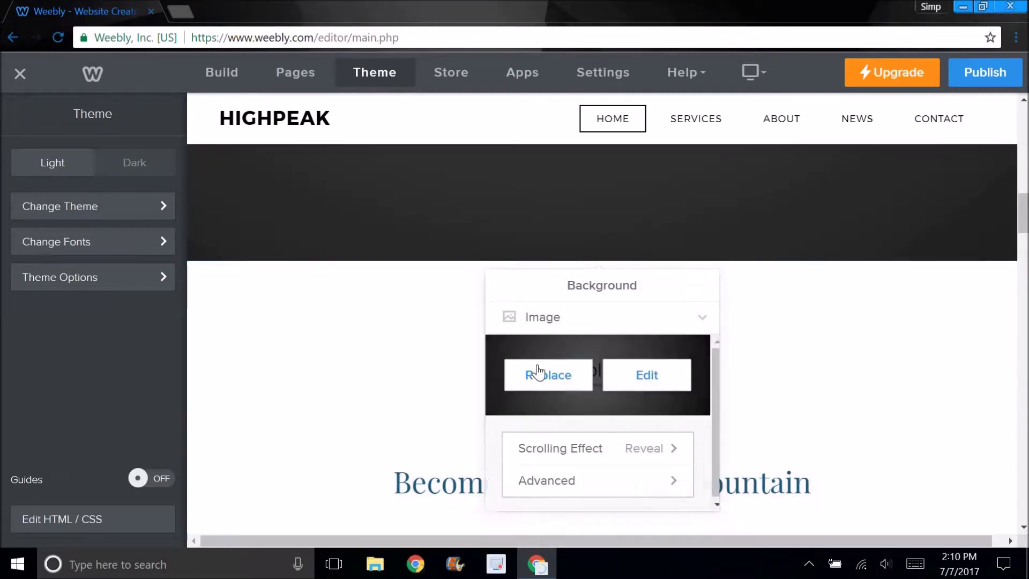
{"action": "left_click", "coordinate": [534, 371]}
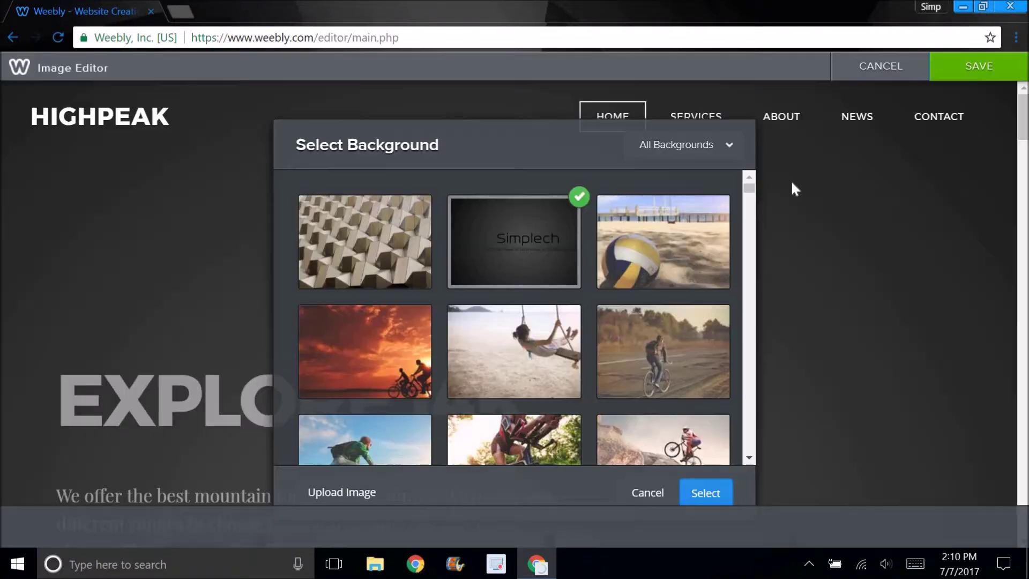
Choose the multicoloured round pebbles photo from the gallery as the header background and save it
{"action": "scroll", "coordinate": [513, 277], "scroll_direction": "down", "scroll_amount": 4}
{"action": "scroll", "coordinate": [506, 277], "scroll_direction": "down", "scroll_amount": 10}
{"action": "scroll", "coordinate": [493, 255], "scroll_direction": "down", "scroll_amount": 15}
{"action": "scroll", "coordinate": [490, 241], "scroll_direction": "down", "scroll_amount": 8}
{"action": "scroll", "coordinate": [558, 233], "scroll_direction": "down", "scroll_amount": 2}
{"action": "scroll", "coordinate": [557, 230], "scroll_direction": "down", "scroll_amount": 4}
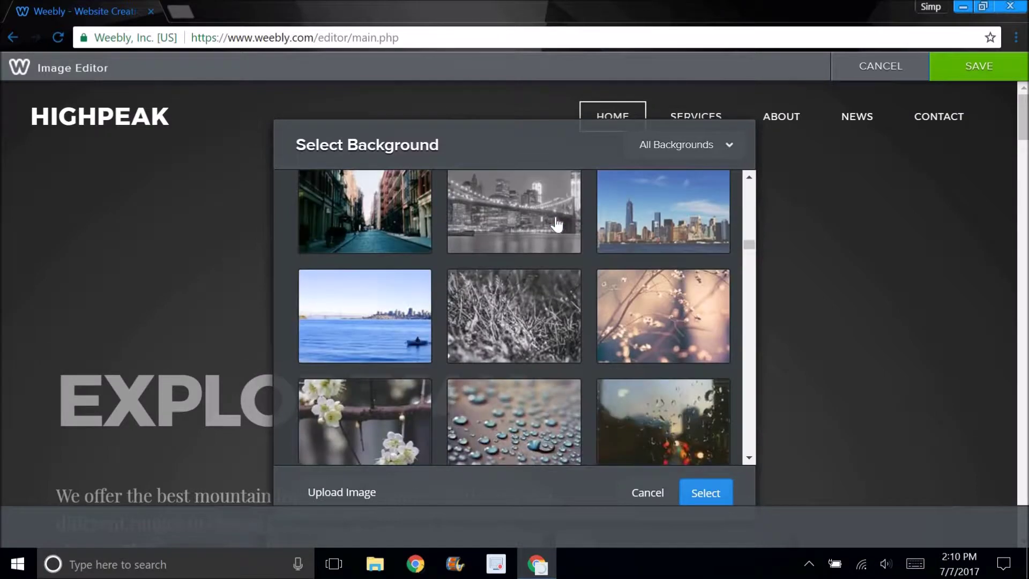
{"action": "scroll", "coordinate": [557, 225], "scroll_direction": "down", "scroll_amount": 5}
{"action": "scroll", "coordinate": [505, 243], "scroll_direction": "down", "scroll_amount": 8}
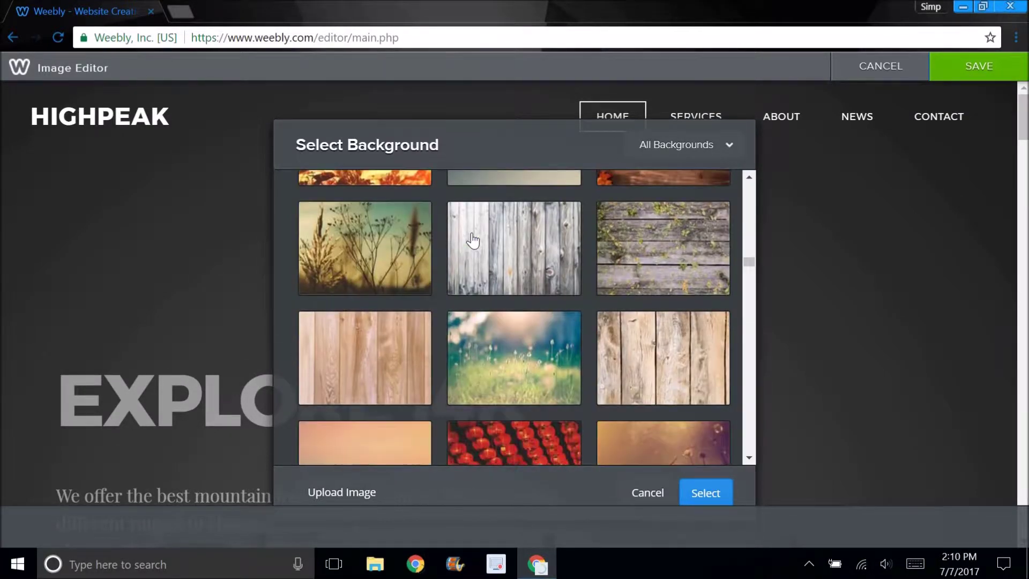
{"action": "scroll", "coordinate": [471, 240], "scroll_direction": "down", "scroll_amount": 2}
{"action": "left_click", "coordinate": [354, 228]}
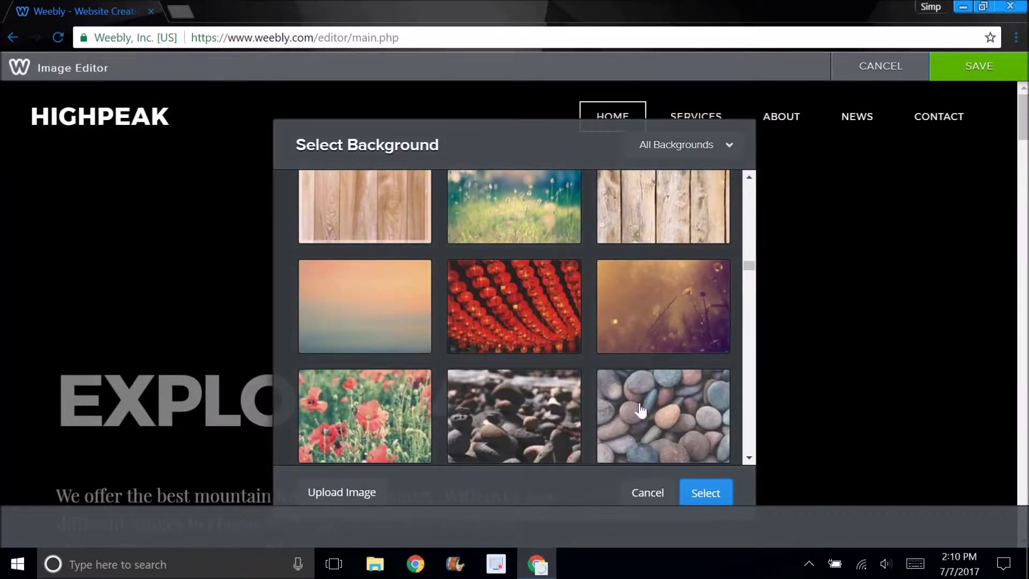
{"action": "left_click", "coordinate": [647, 415]}
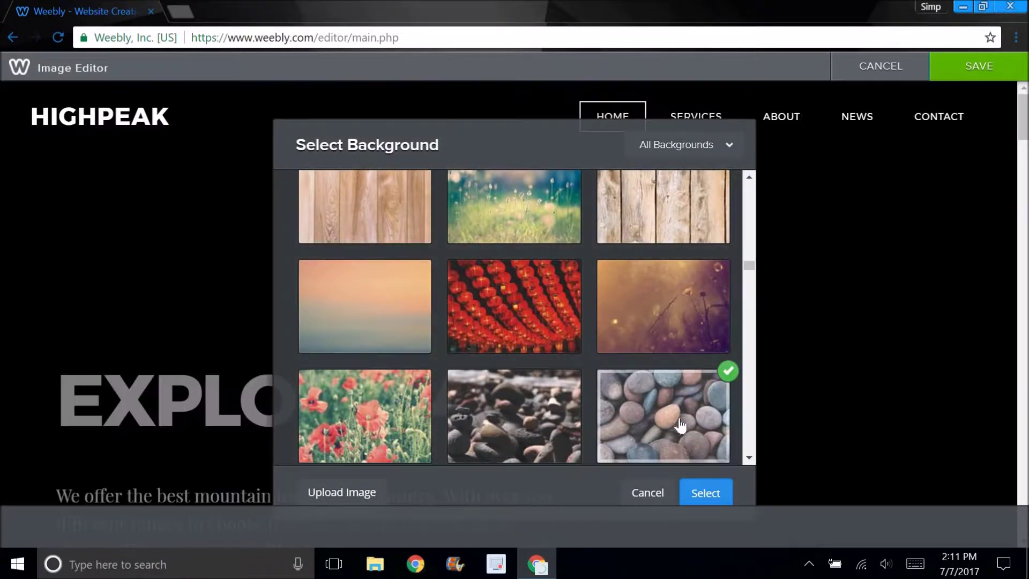
{"action": "left_click", "coordinate": [690, 495]}
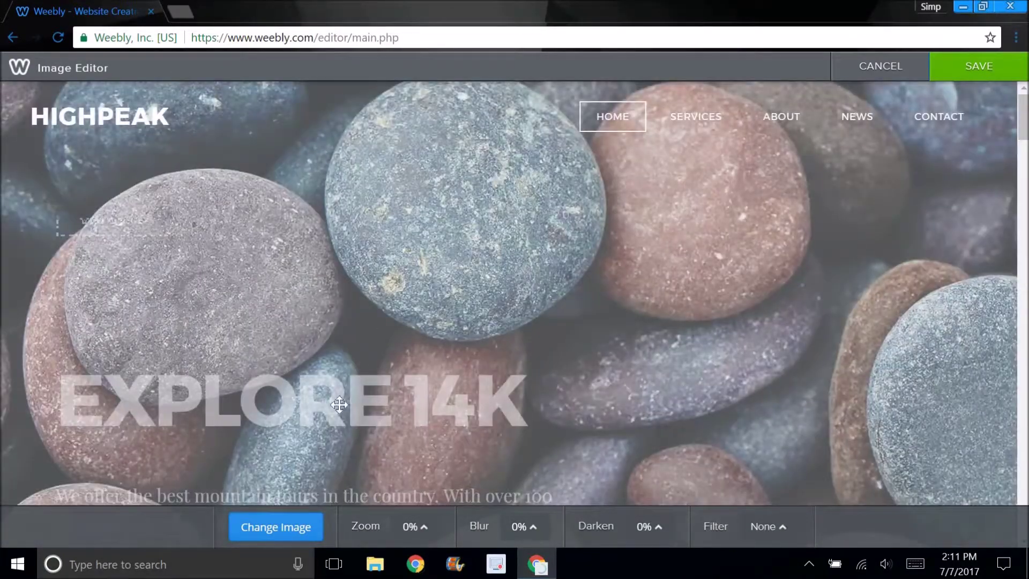
{"action": "left_click", "coordinate": [986, 66]}
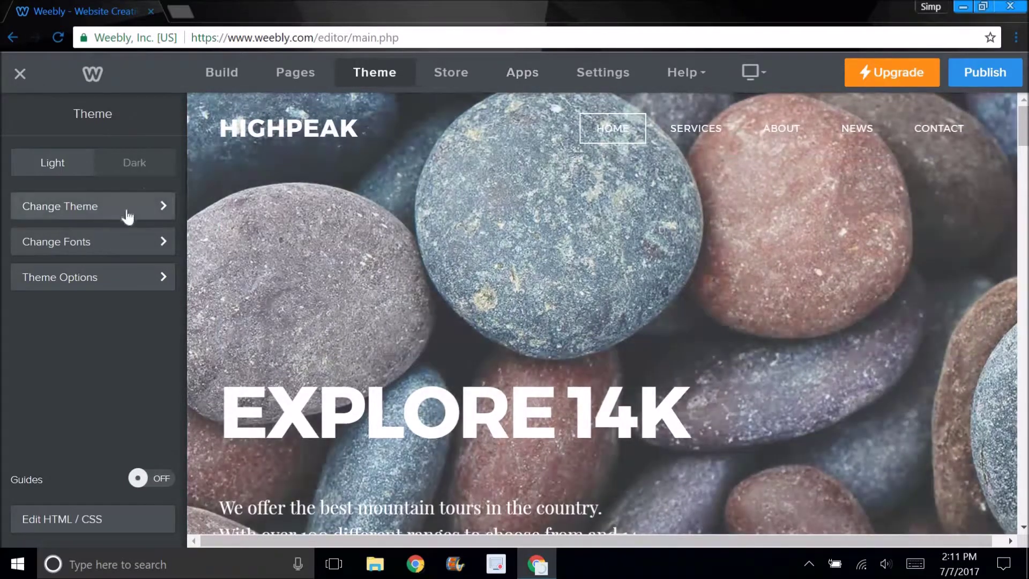
Set the site title's font to Maven Pro
{"action": "left_click", "coordinate": [129, 215]}
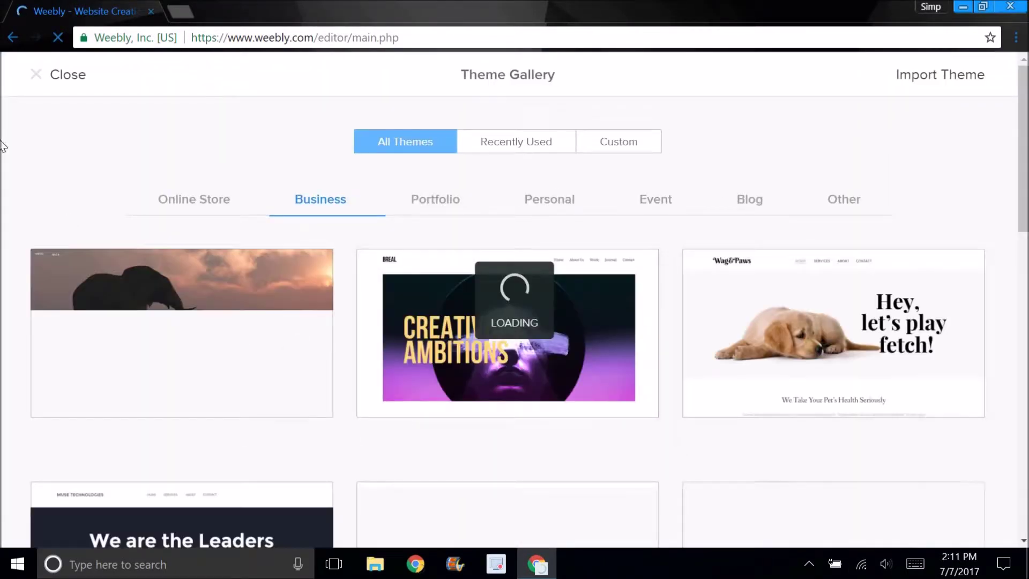
{"action": "left_click", "coordinate": [33, 78]}
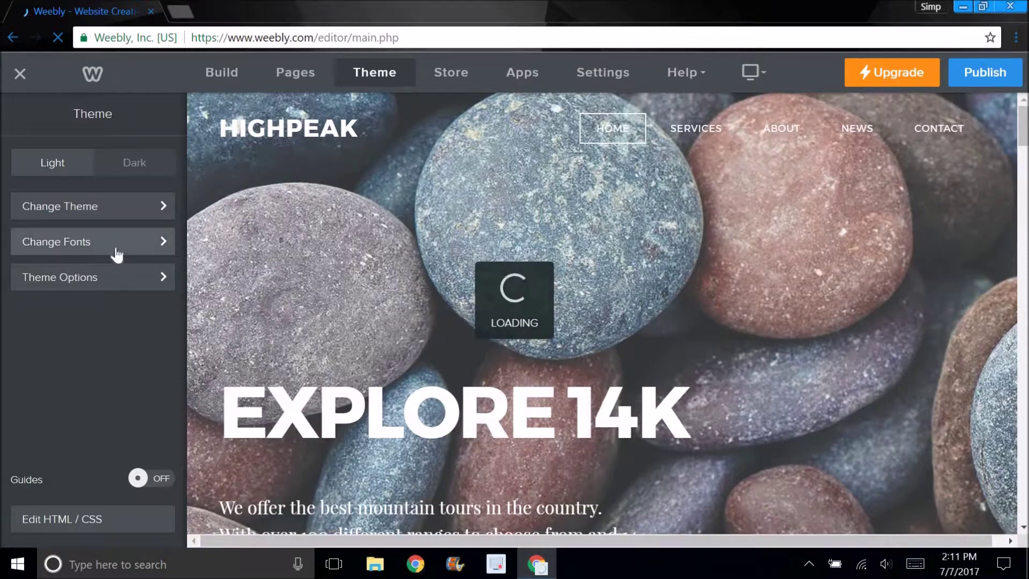
{"action": "left_click", "coordinate": [115, 249]}
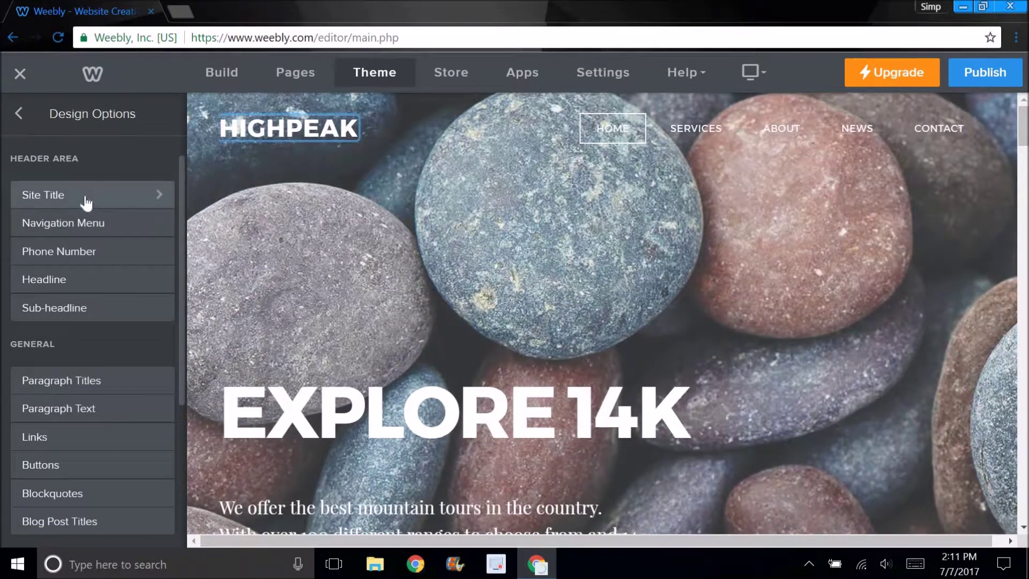
{"action": "left_click", "coordinate": [86, 198]}
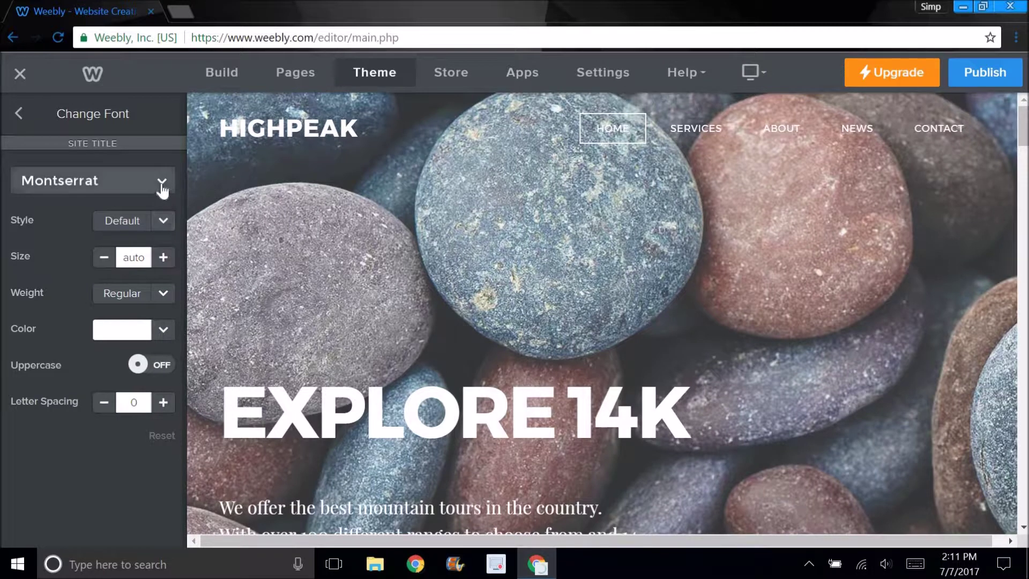
{"action": "left_click", "coordinate": [161, 182]}
{"action": "scroll", "coordinate": [85, 348], "scroll_direction": "down", "scroll_amount": 2}
{"action": "scroll", "coordinate": [70, 458], "scroll_direction": "down", "scroll_amount": 4}
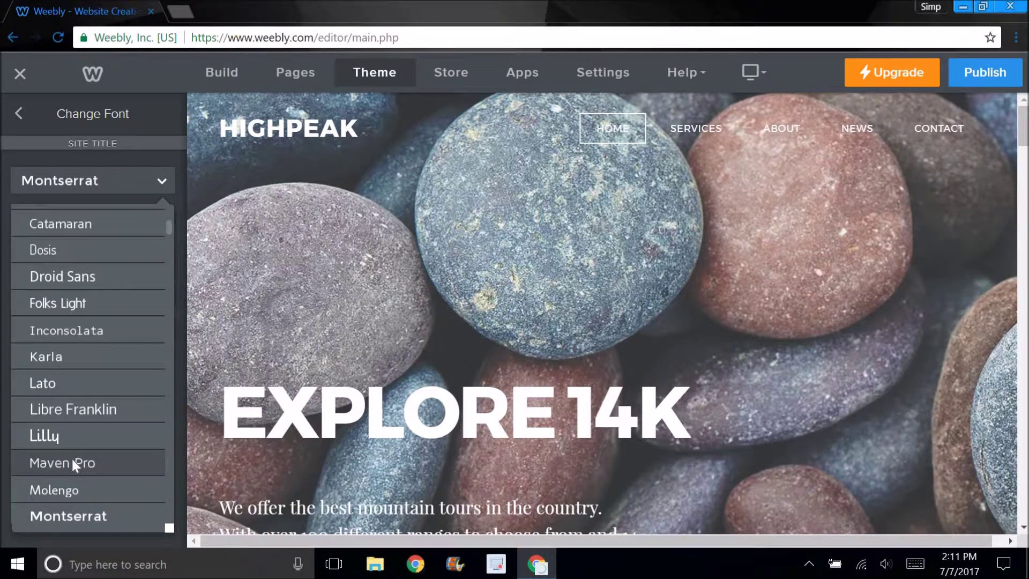
{"action": "left_click", "coordinate": [75, 461]}
{"action": "left_click", "coordinate": [19, 113]}
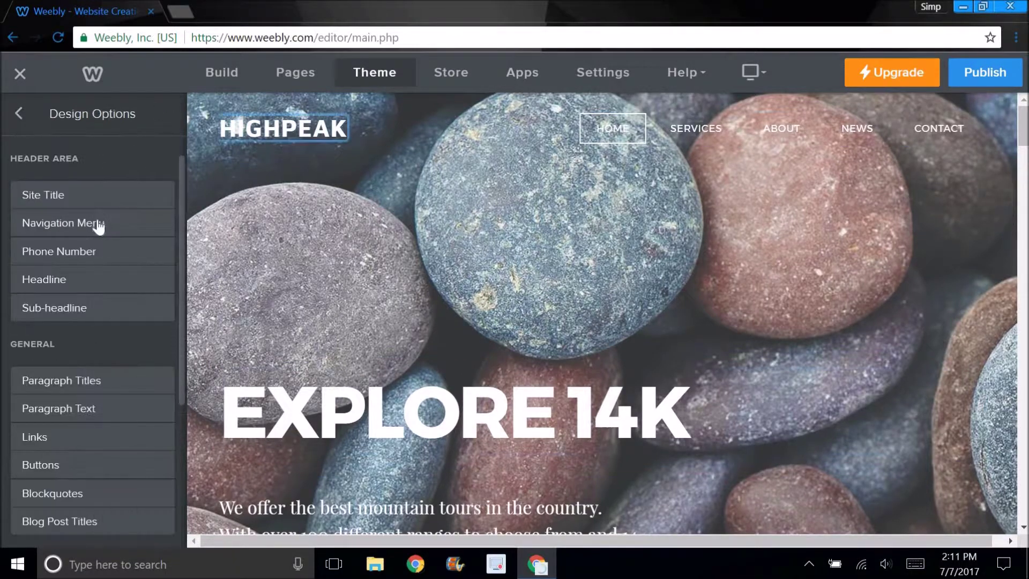
Set the navigation menu's main navigation font to Maven Pro
{"action": "left_click", "coordinate": [100, 224]}
{"action": "left_click", "coordinate": [129, 192]}
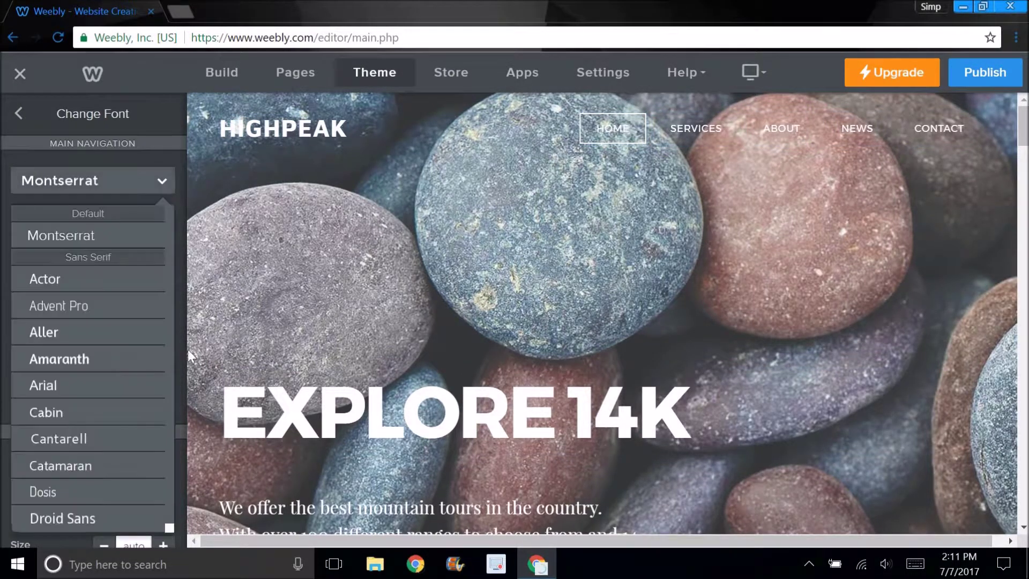
{"action": "scroll", "coordinate": [150, 391], "scroll_direction": "down", "scroll_amount": 6}
{"action": "left_click", "coordinate": [116, 389]}
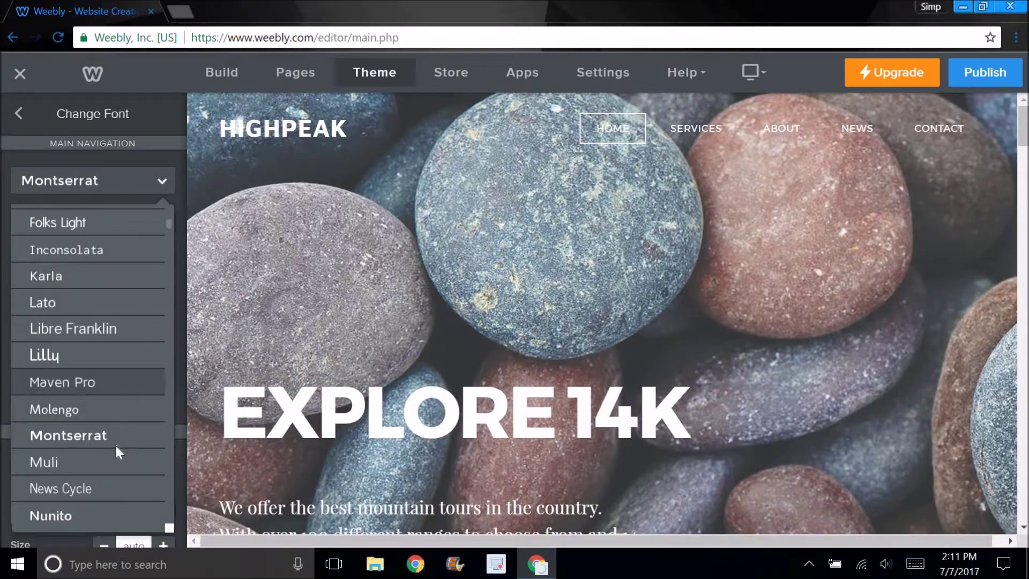
Set the sub navigation font to Maven Pro and return to the list of text elements
{"action": "left_click", "coordinate": [119, 468]}
{"action": "scroll", "coordinate": [123, 513], "scroll_direction": "down", "scroll_amount": 8}
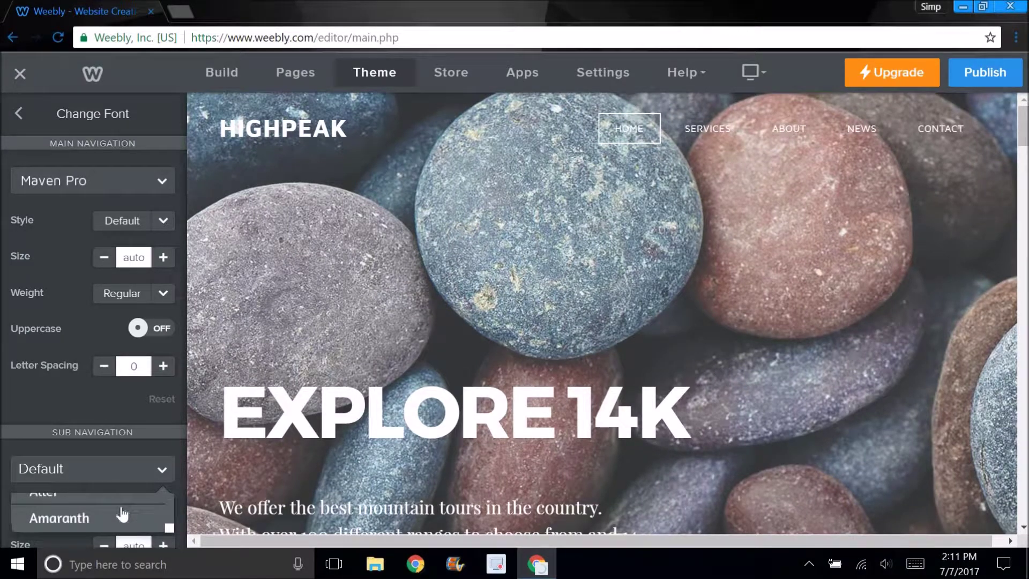
{"action": "scroll", "coordinate": [119, 513], "scroll_direction": "down", "scroll_amount": 3}
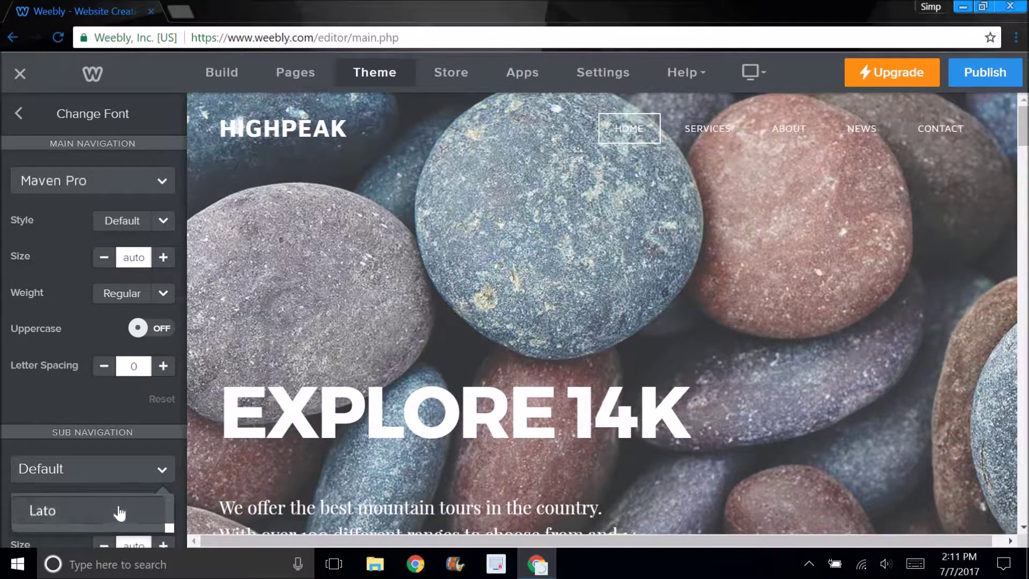
{"action": "scroll", "coordinate": [117, 511], "scroll_direction": "up", "scroll_amount": 1}
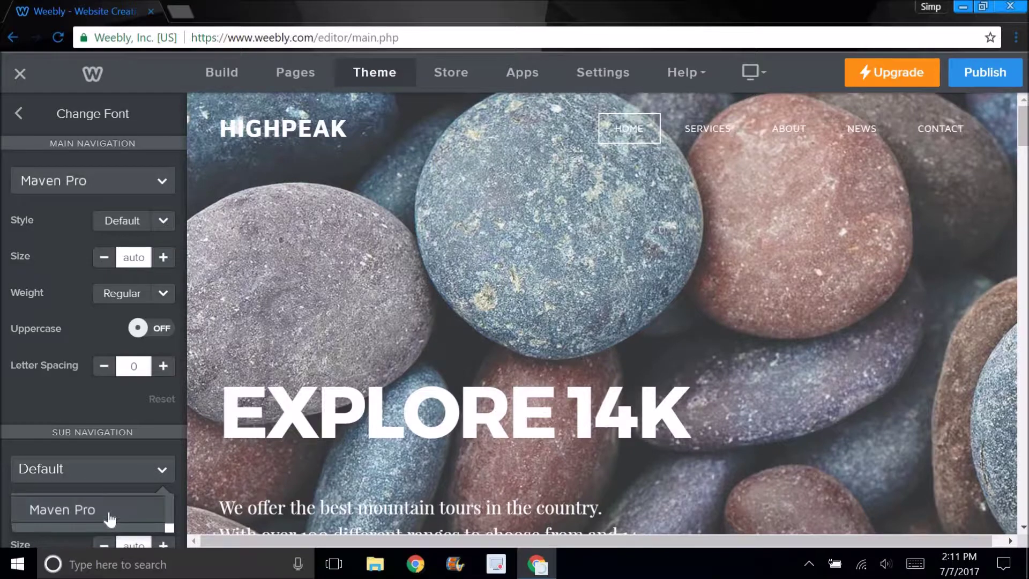
{"action": "left_click", "coordinate": [108, 515]}
{"action": "left_click", "coordinate": [18, 113]}
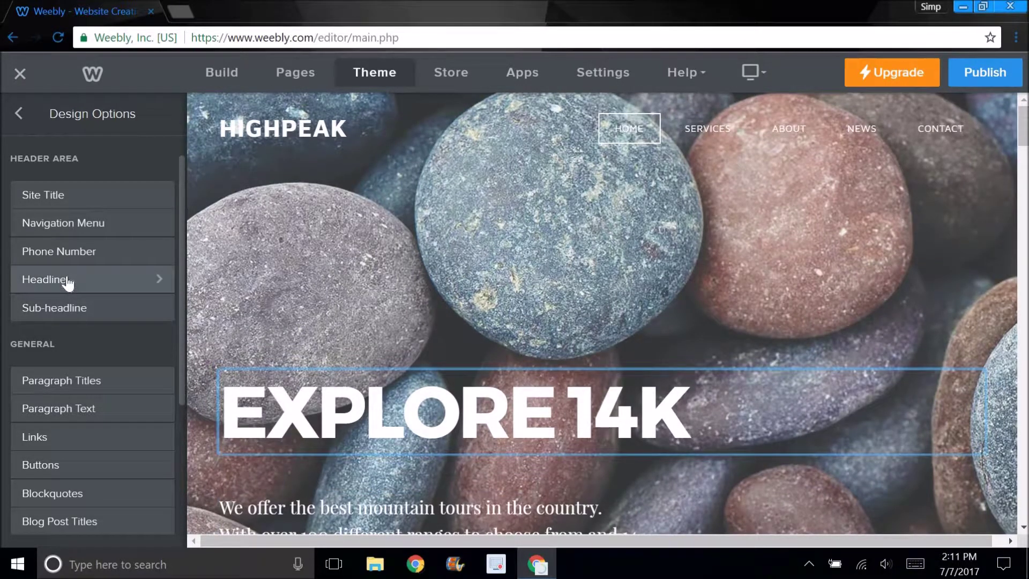
Set the headline's font to Maven Pro
{"action": "left_click", "coordinate": [67, 284]}
{"action": "left_click", "coordinate": [157, 189]}
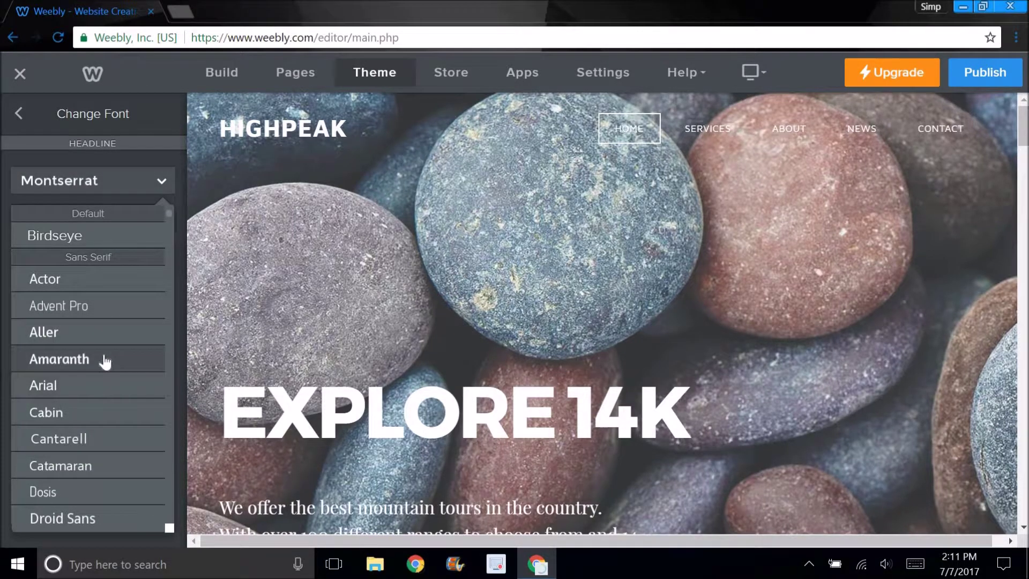
{"action": "scroll", "coordinate": [104, 369], "scroll_direction": "down", "scroll_amount": 6}
{"action": "left_click", "coordinate": [101, 381]}
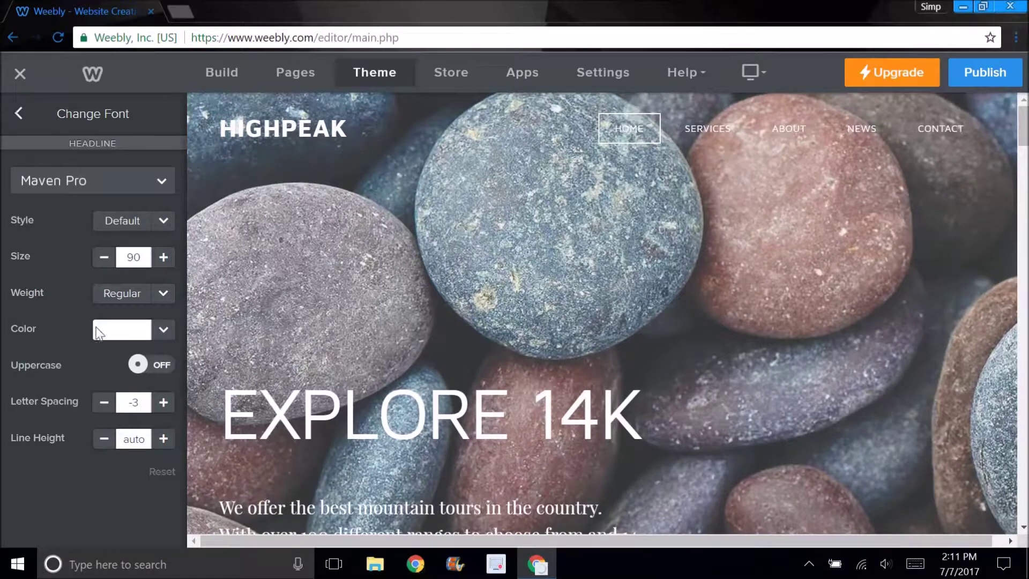
{"action": "left_click", "coordinate": [18, 113]}
Set the sub-headline's font to Maven Pro and look through the remaining text elements
{"action": "left_click", "coordinate": [83, 308]}
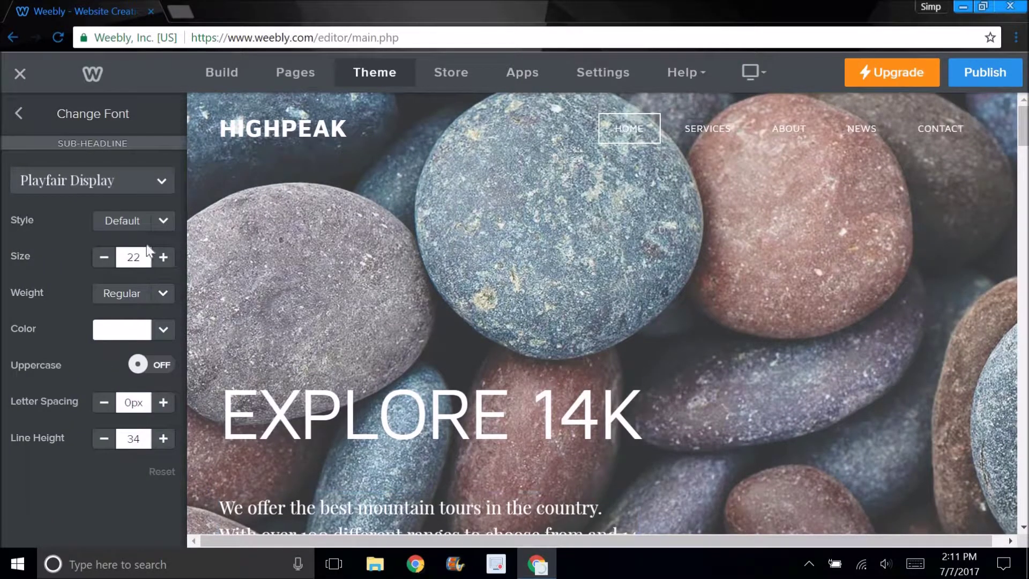
{"action": "left_click", "coordinate": [161, 182]}
{"action": "scroll", "coordinate": [85, 396], "scroll_direction": "down", "scroll_amount": 7}
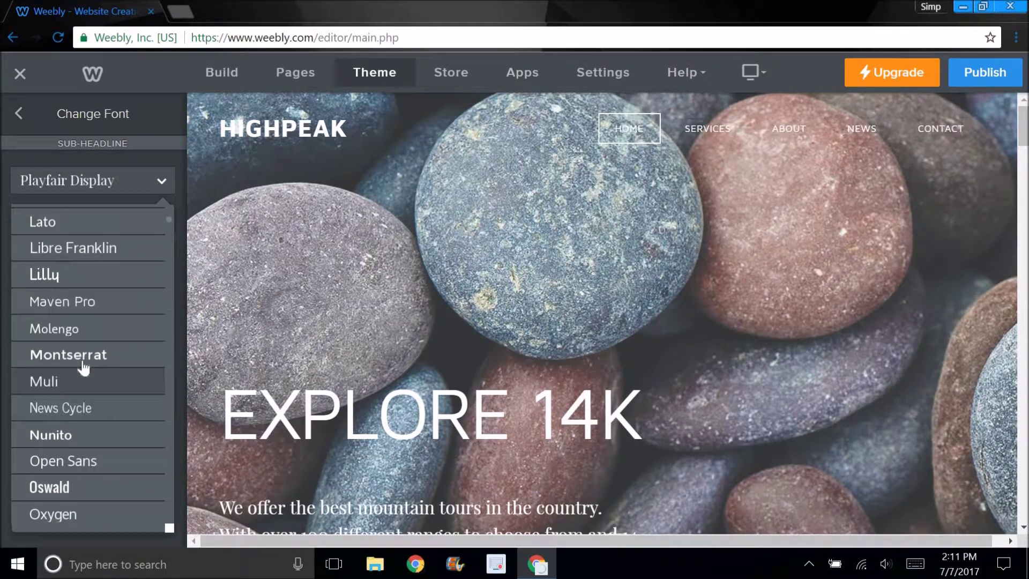
{"action": "scroll", "coordinate": [81, 386], "scroll_direction": "up", "scroll_amount": 2}
{"action": "left_click", "coordinate": [76, 385]}
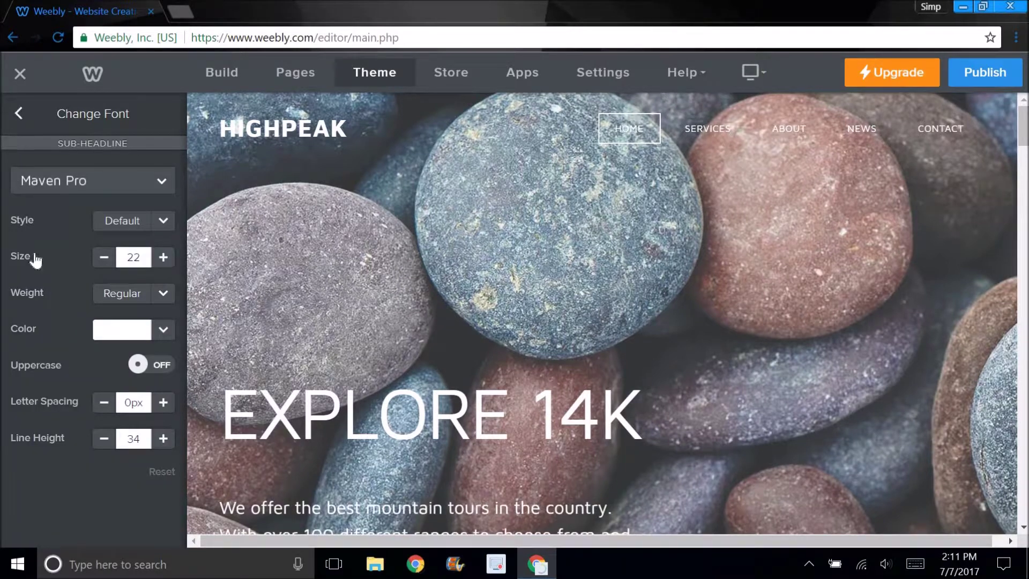
{"action": "left_click", "coordinate": [19, 113]}
{"action": "scroll", "coordinate": [64, 439], "scroll_direction": "down", "scroll_amount": 3}
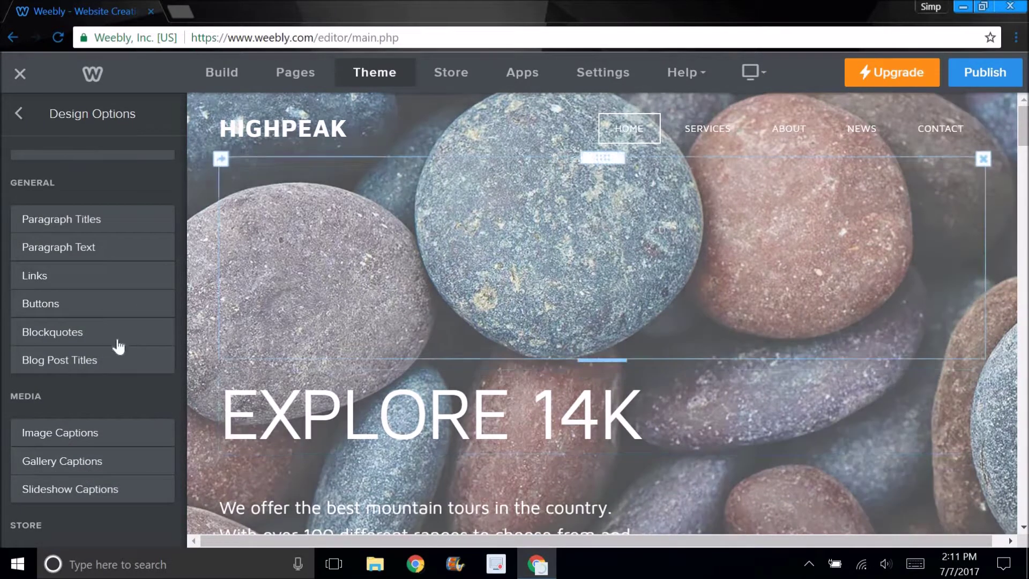
{"action": "scroll", "coordinate": [126, 349], "scroll_direction": "down", "scroll_amount": 1}
{"action": "scroll", "coordinate": [129, 339], "scroll_direction": "up", "scroll_amount": 5}
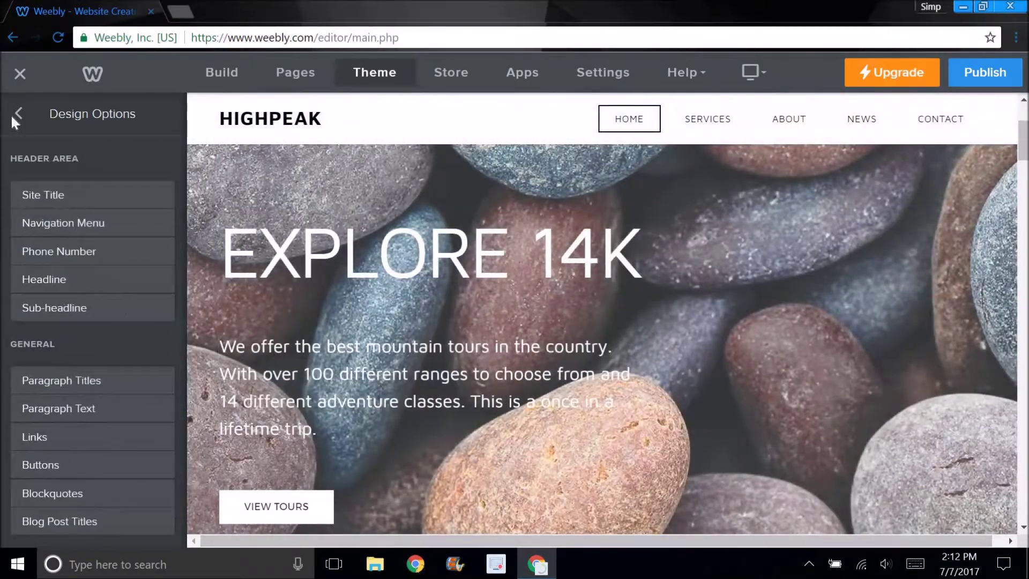
Turn on the theme's Header Gradient option
{"action": "left_click", "coordinate": [16, 115]}
{"action": "left_click", "coordinate": [77, 277]}
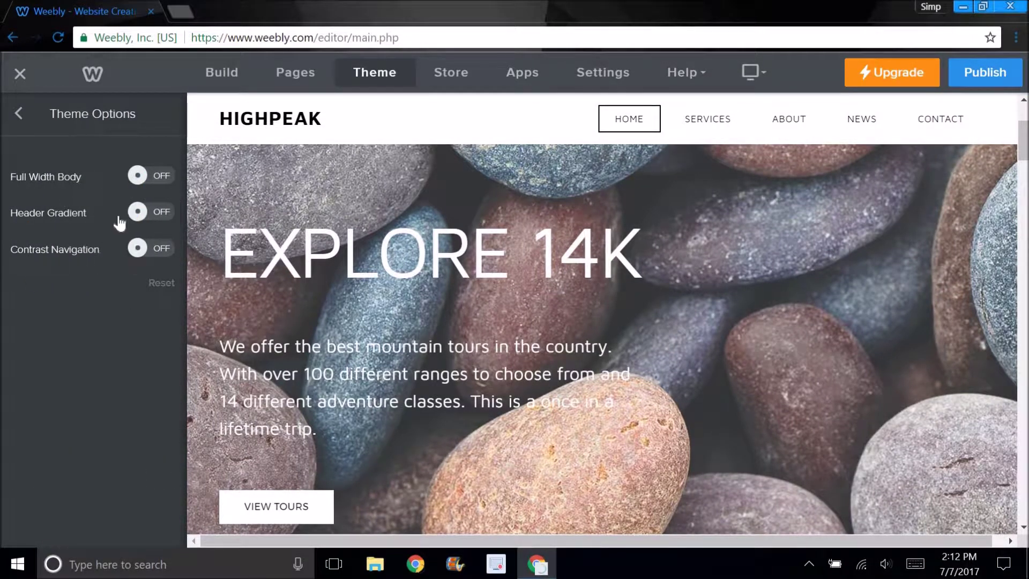
{"action": "left_click", "coordinate": [151, 213]}
{"action": "left_click", "coordinate": [151, 213]}
{"action": "left_click", "coordinate": [151, 214]}
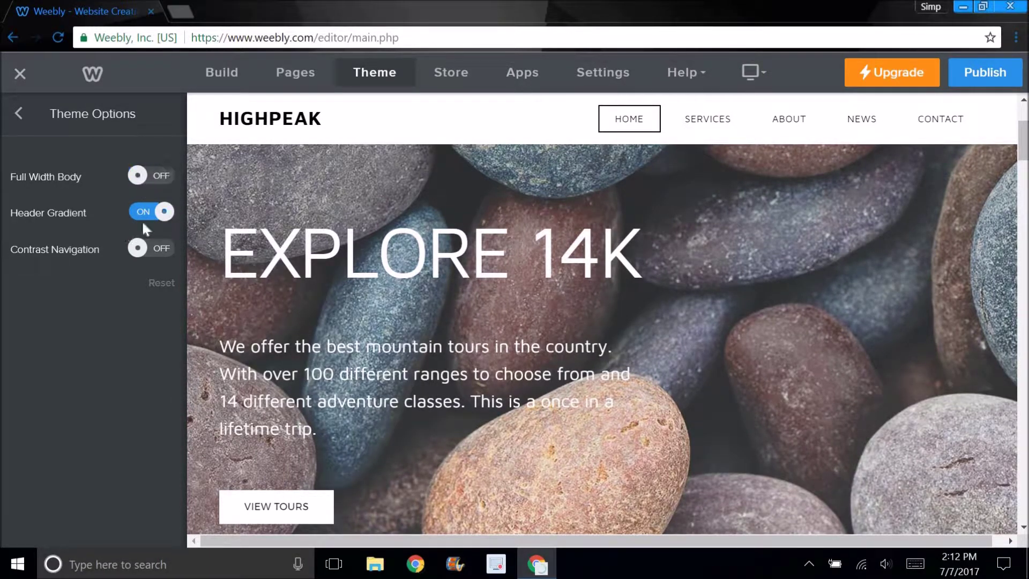
Try the theme's Contrast Navigation option, switch it back off and leave the theme options
{"action": "left_click", "coordinate": [161, 248]}
{"action": "left_click", "coordinate": [160, 248]}
{"action": "left_click", "coordinate": [20, 113]}
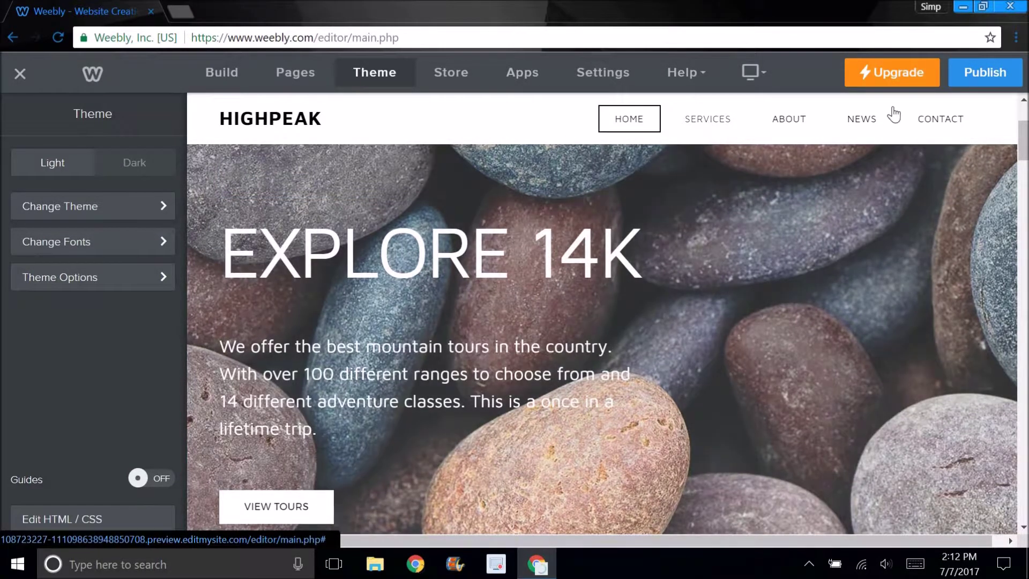
Look through the site's Services page and open the About page
{"action": "left_click", "coordinate": [733, 128]}
{"action": "scroll", "coordinate": [648, 232], "scroll_direction": "down", "scroll_amount": 7}
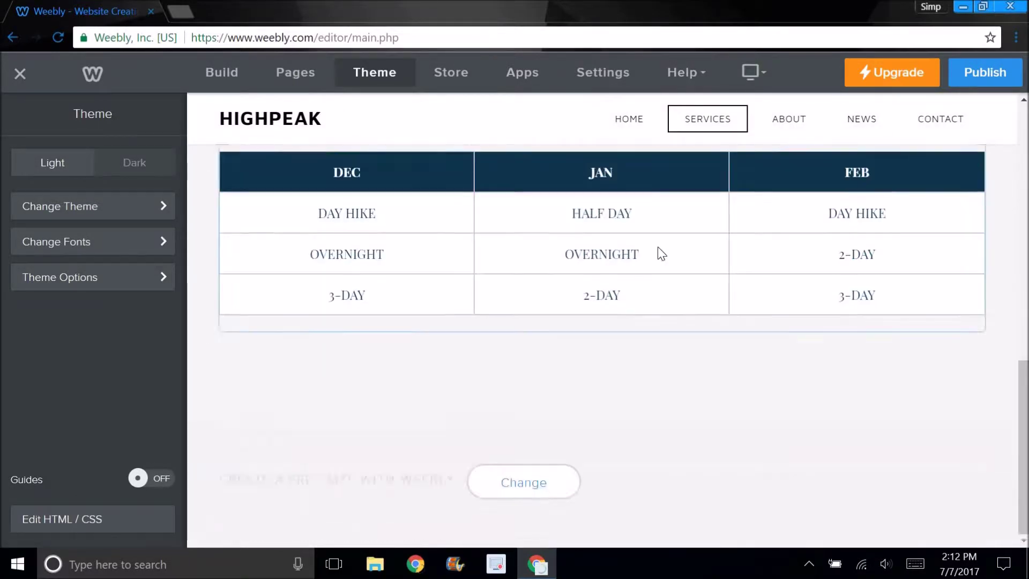
{"action": "scroll", "coordinate": [662, 253], "scroll_direction": "up", "scroll_amount": 8}
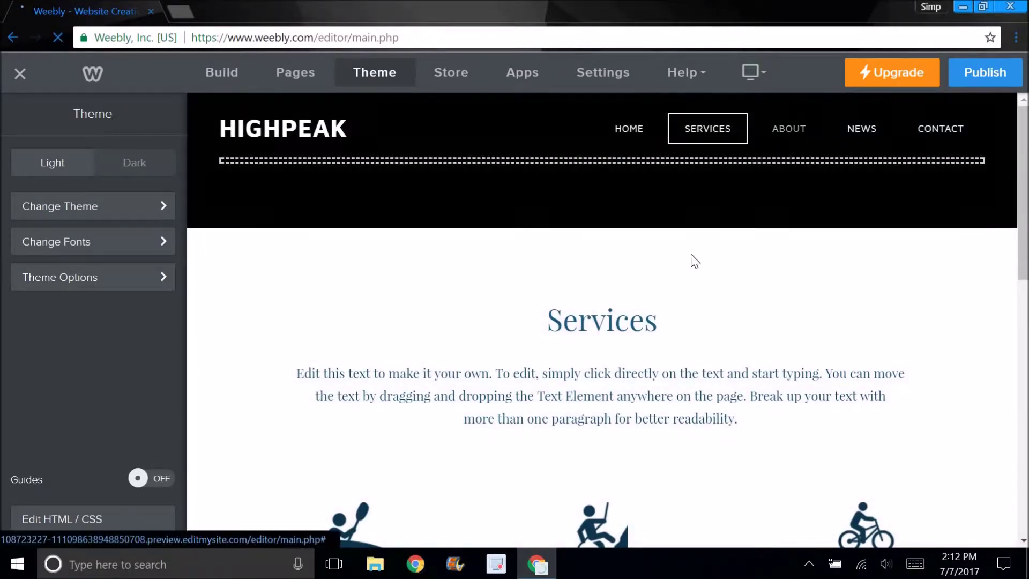
{"action": "left_click", "coordinate": [789, 128]}
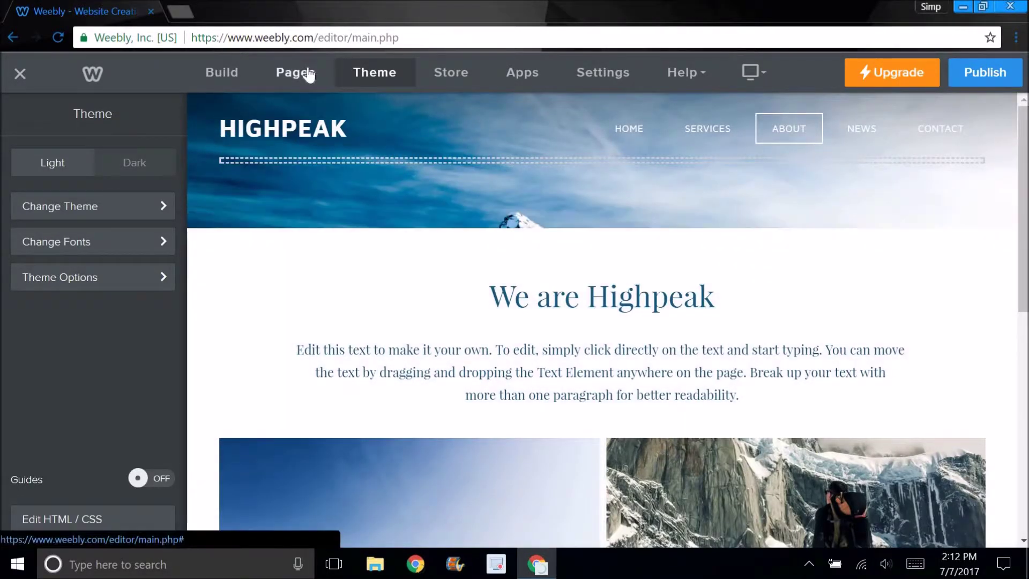
Delete the Services and About pages from the site
{"action": "left_click", "coordinate": [310, 73]}
{"action": "left_click", "coordinate": [76, 201]}
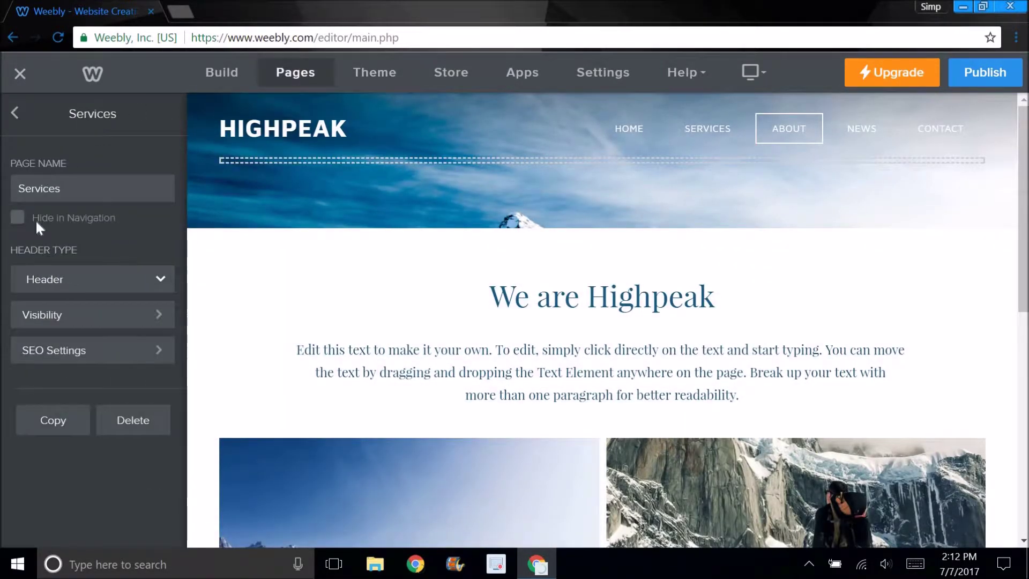
{"action": "left_click", "coordinate": [133, 420]}
{"action": "left_click", "coordinate": [586, 328]}
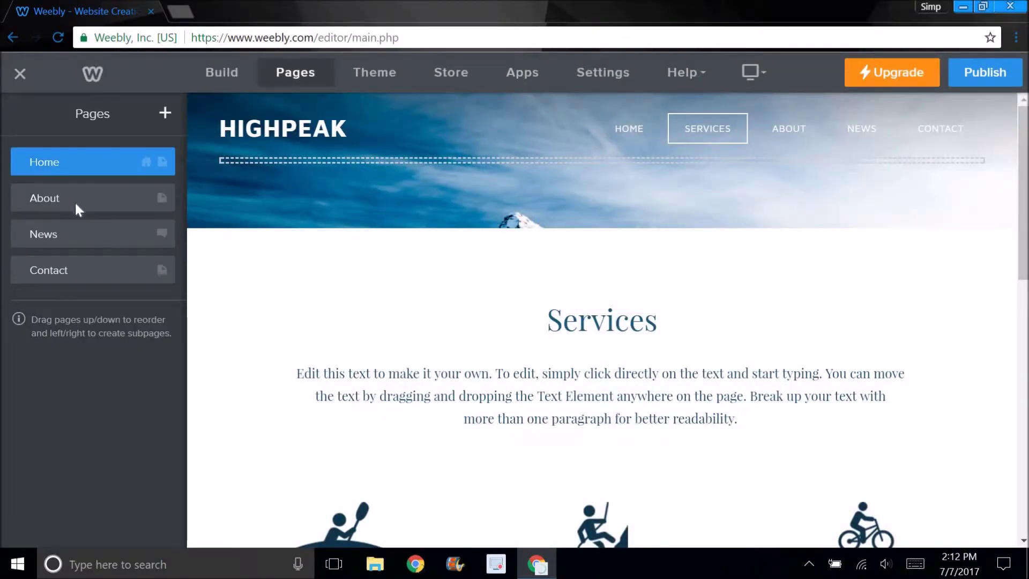
{"action": "left_click", "coordinate": [32, 198]}
{"action": "left_click", "coordinate": [122, 429]}
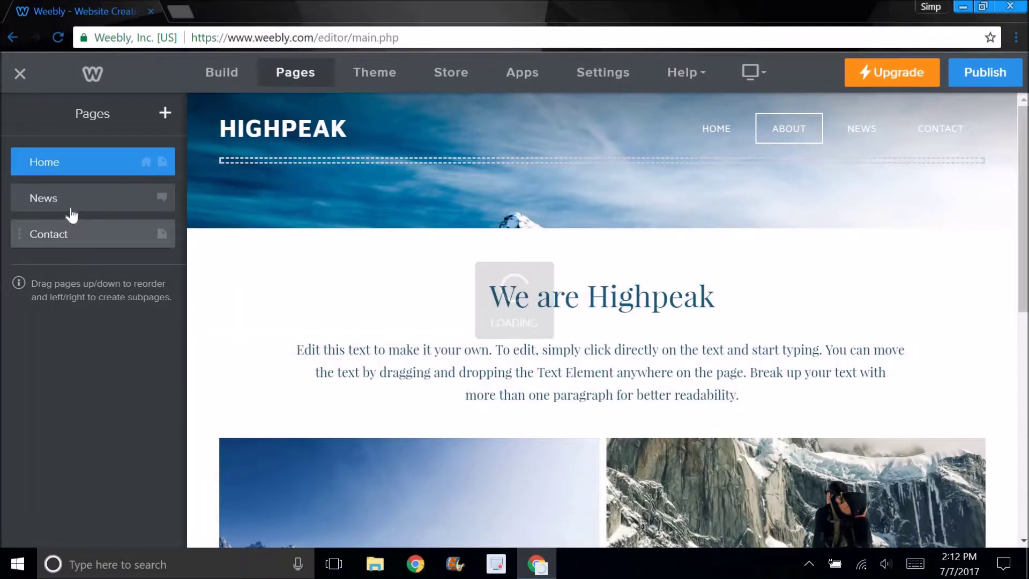
Delete the Contact and News pages so that only Home remains
{"action": "left_click", "coordinate": [81, 236]}
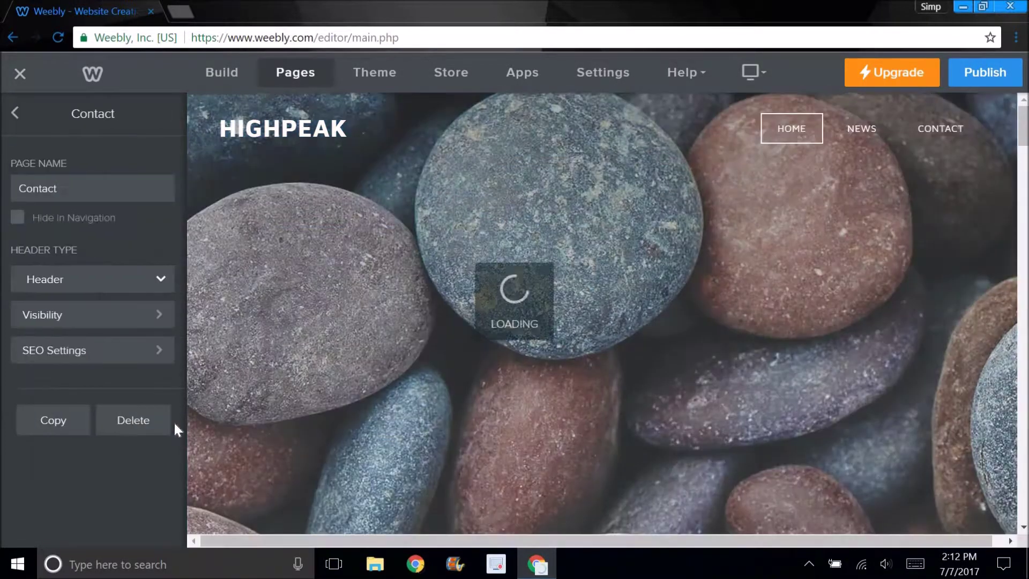
{"action": "left_click", "coordinate": [137, 422]}
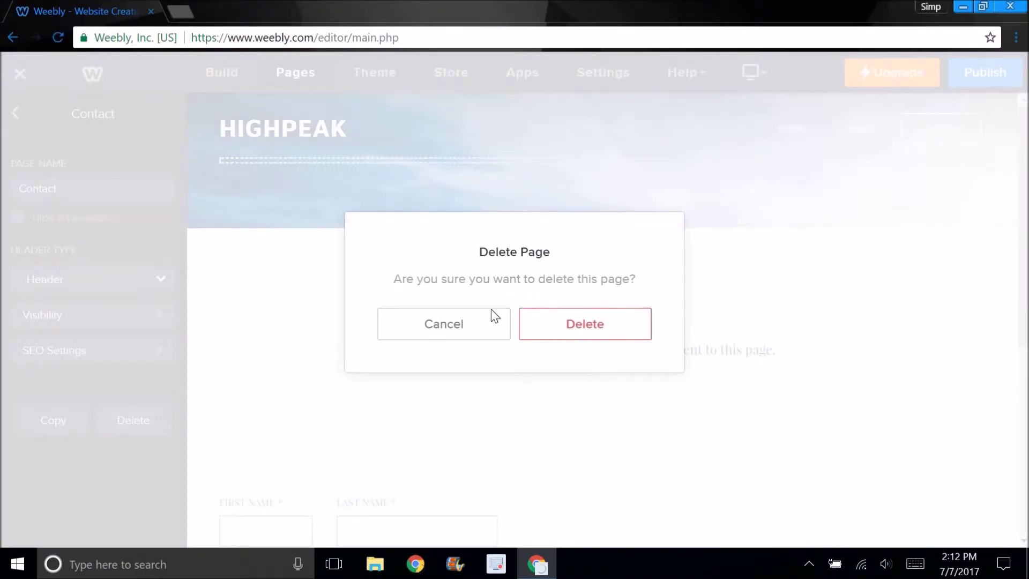
{"action": "left_click", "coordinate": [584, 323]}
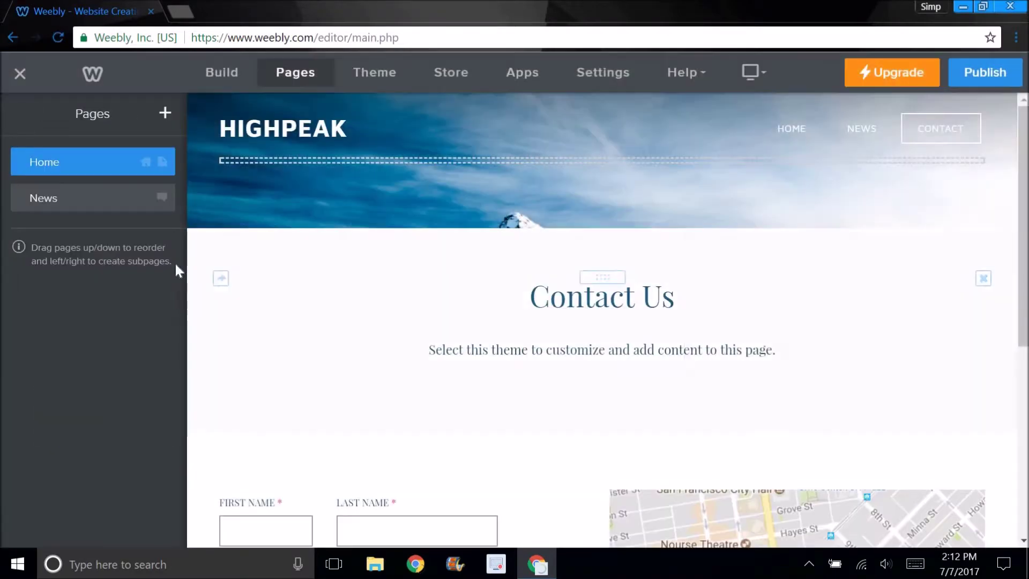
{"action": "left_click", "coordinate": [107, 206]}
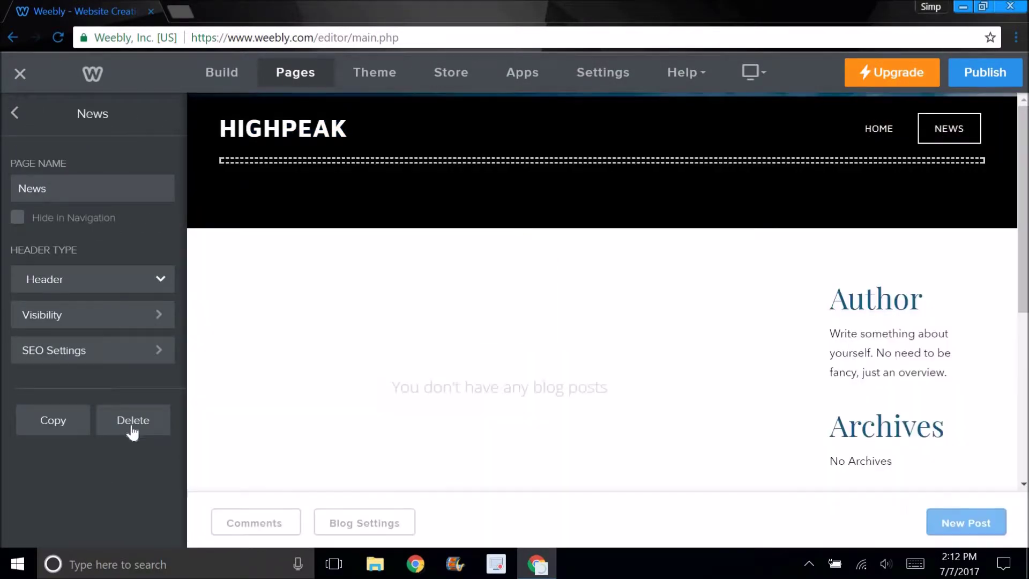
{"action": "left_click", "coordinate": [132, 424]}
{"action": "left_click", "coordinate": [589, 326]}
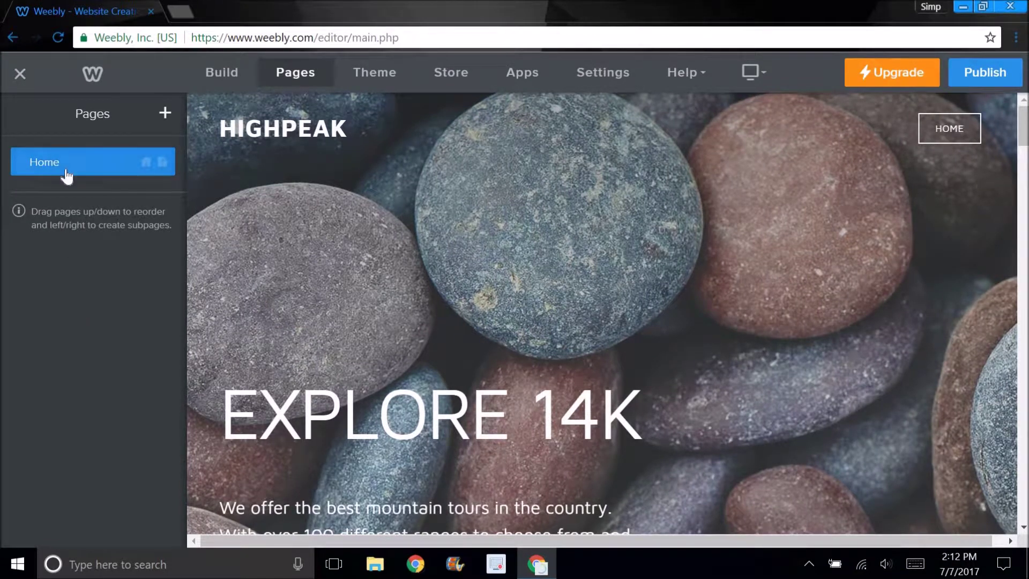
Try adding a new standard page with its default name and delete it again
{"action": "left_click", "coordinate": [164, 113]}
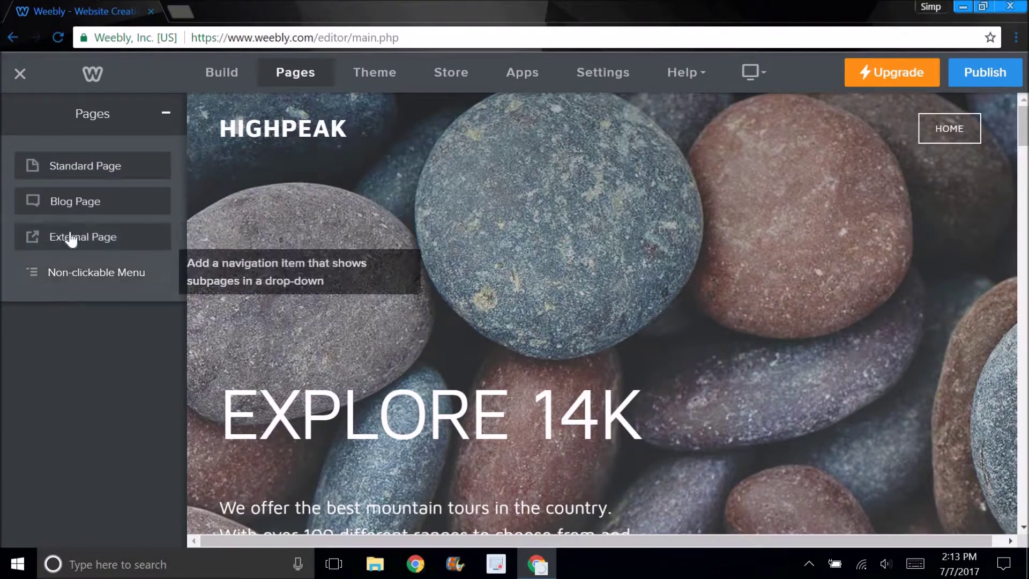
{"action": "left_click", "coordinate": [84, 166]}
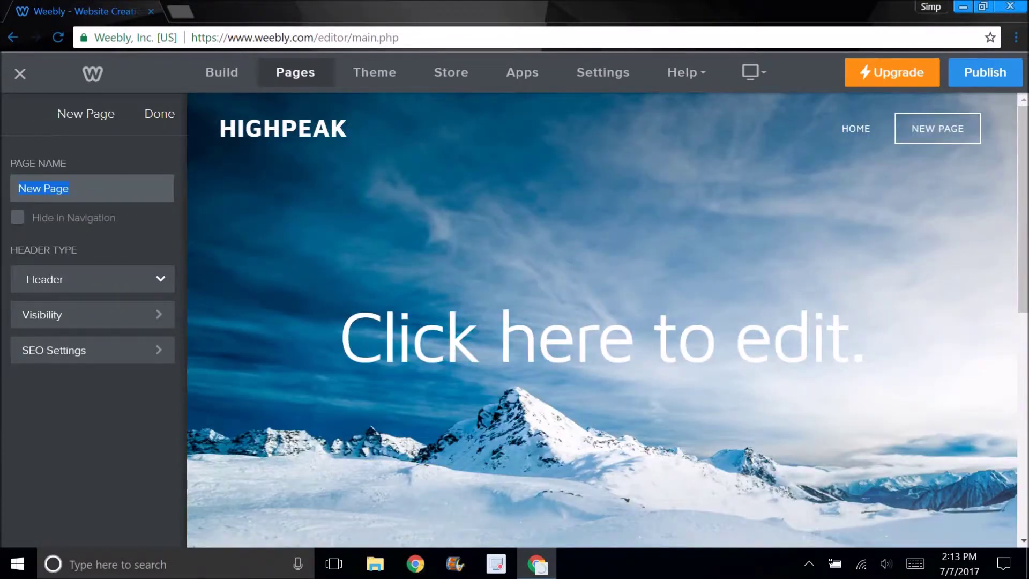
{"action": "left_click", "coordinate": [156, 116]}
{"action": "left_click", "coordinate": [102, 200]}
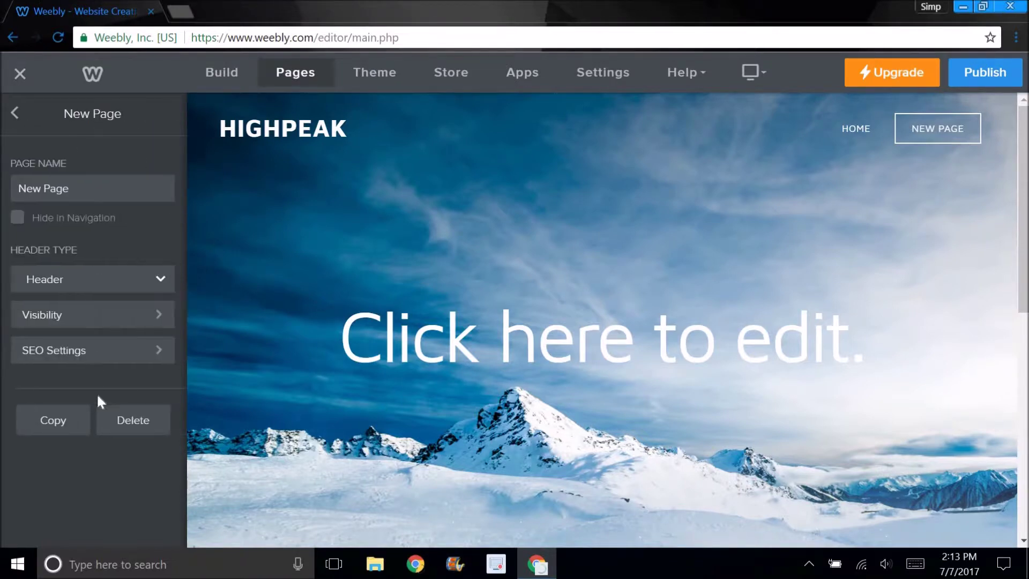
{"action": "left_click", "coordinate": [141, 420]}
{"action": "left_click", "coordinate": [584, 323]}
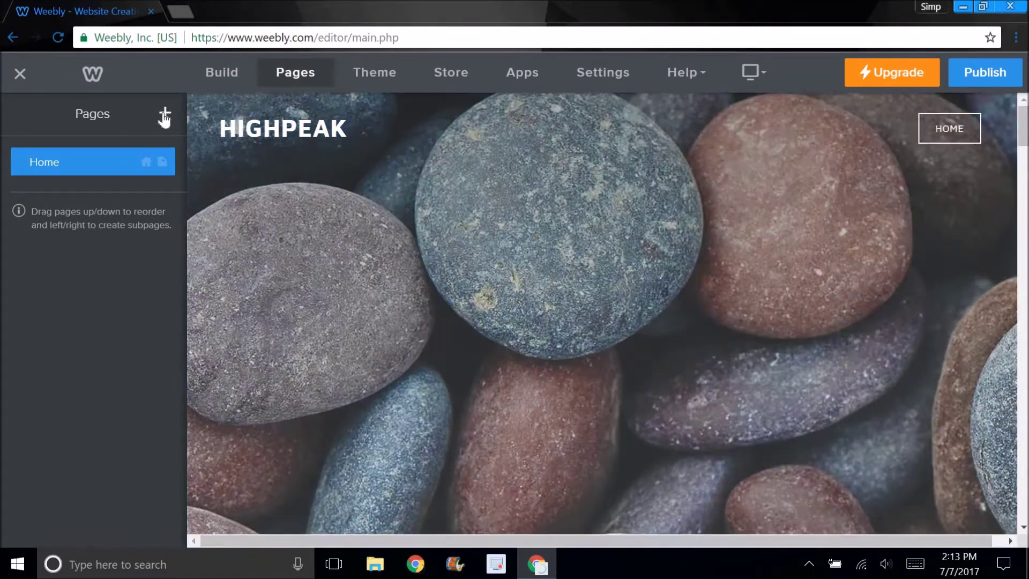
{"action": "left_click", "coordinate": [163, 114]}
{"action": "left_click", "coordinate": [114, 237]}
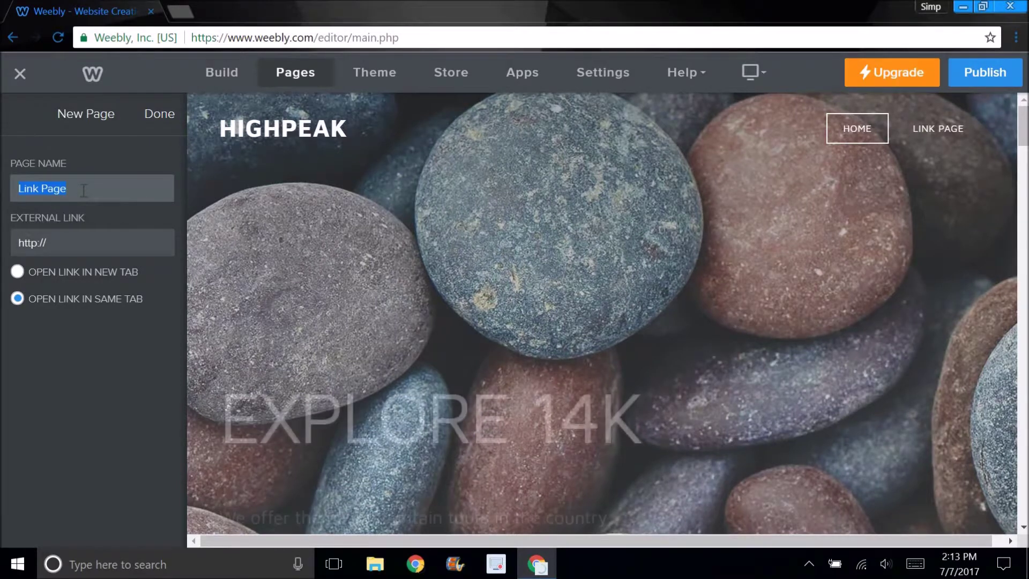
{"action": "type", "text": "Simplech"}
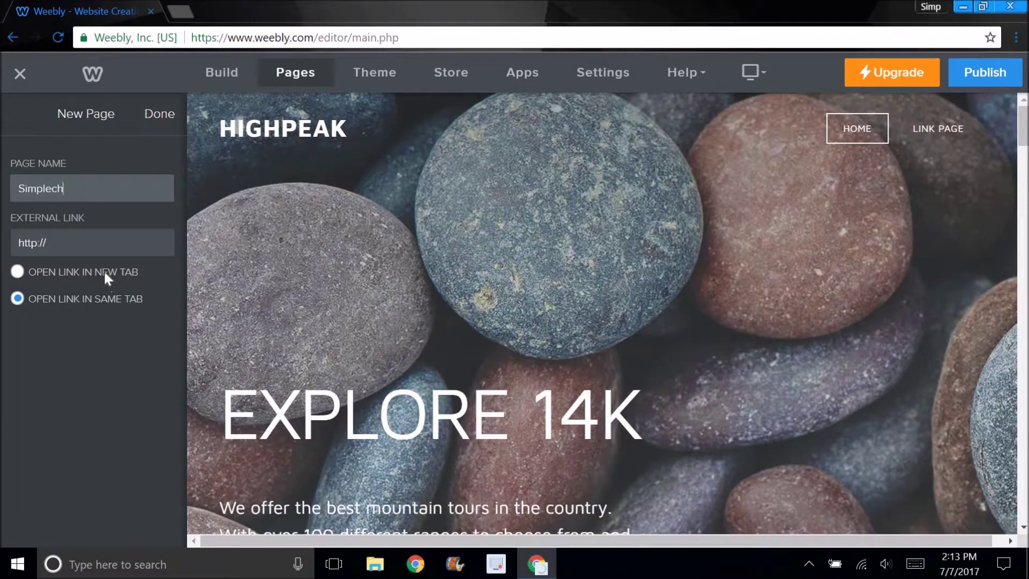
{"action": "left_click", "coordinate": [92, 272]}
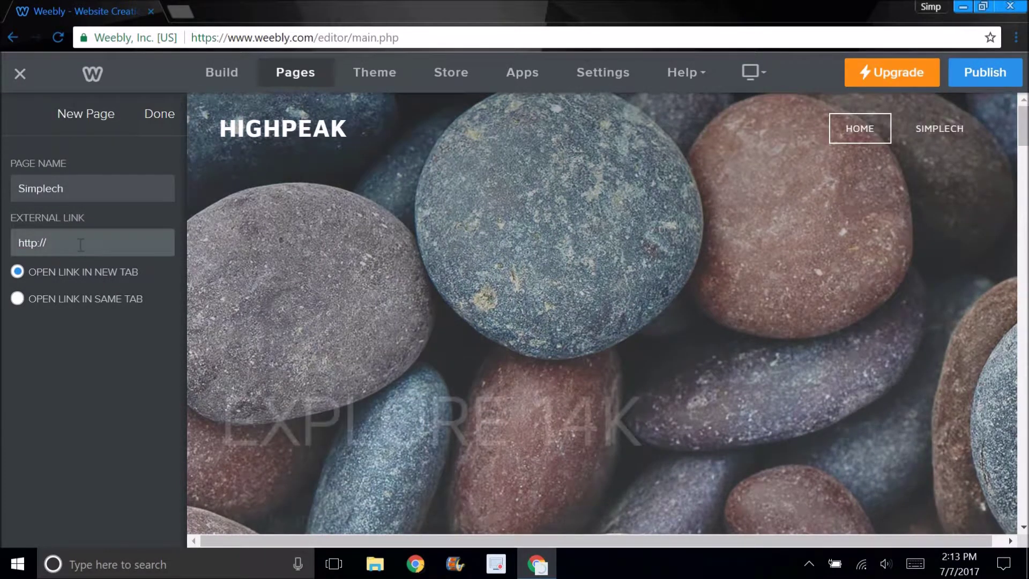
{"action": "left_click", "coordinate": [81, 244]}
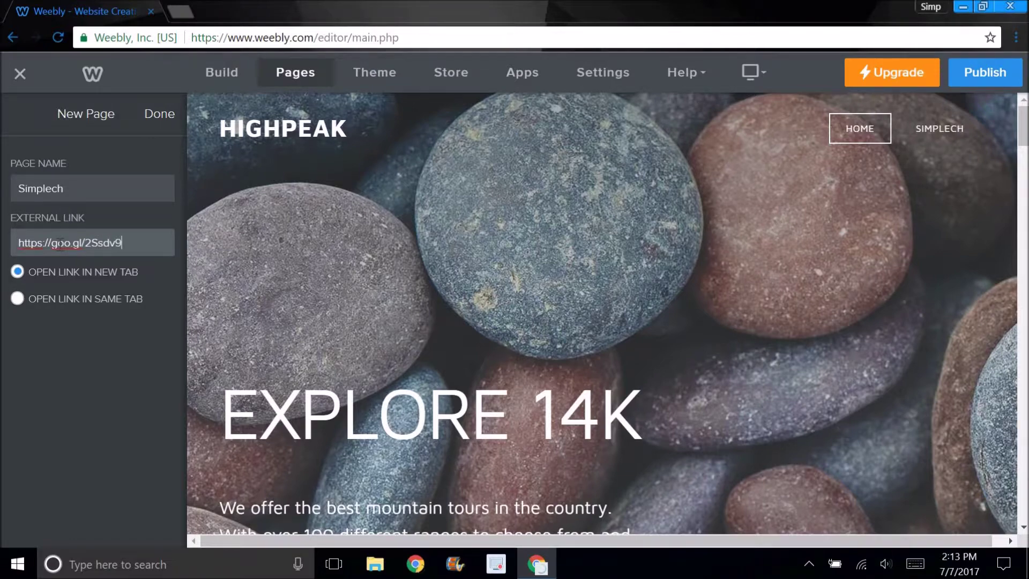
{"action": "left_click", "coordinate": [157, 114]}
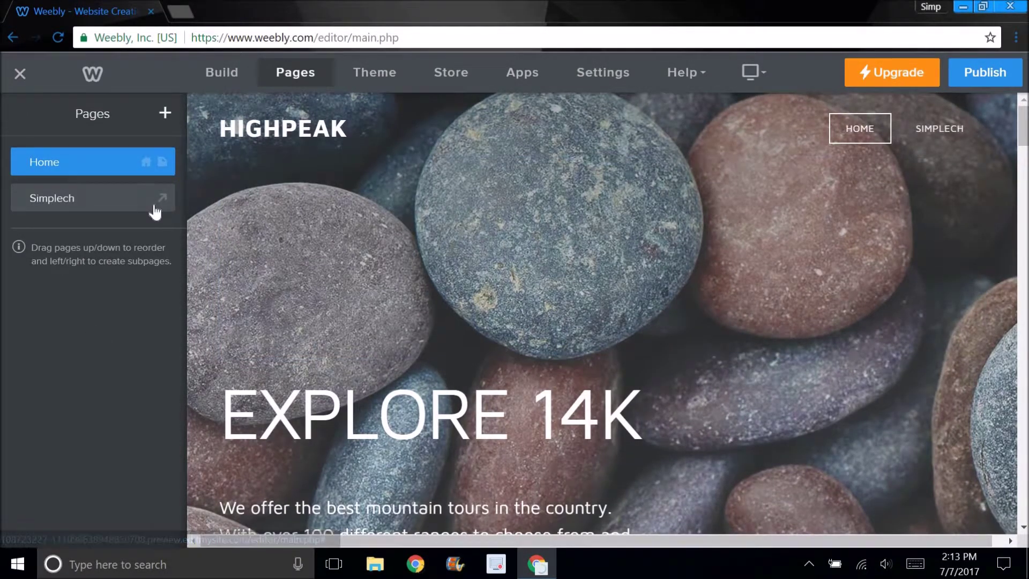
Replace the Home page headline "EXPLORE 14K" with "Example Site"
{"action": "scroll", "coordinate": [558, 263], "scroll_direction": "down", "scroll_amount": 2}
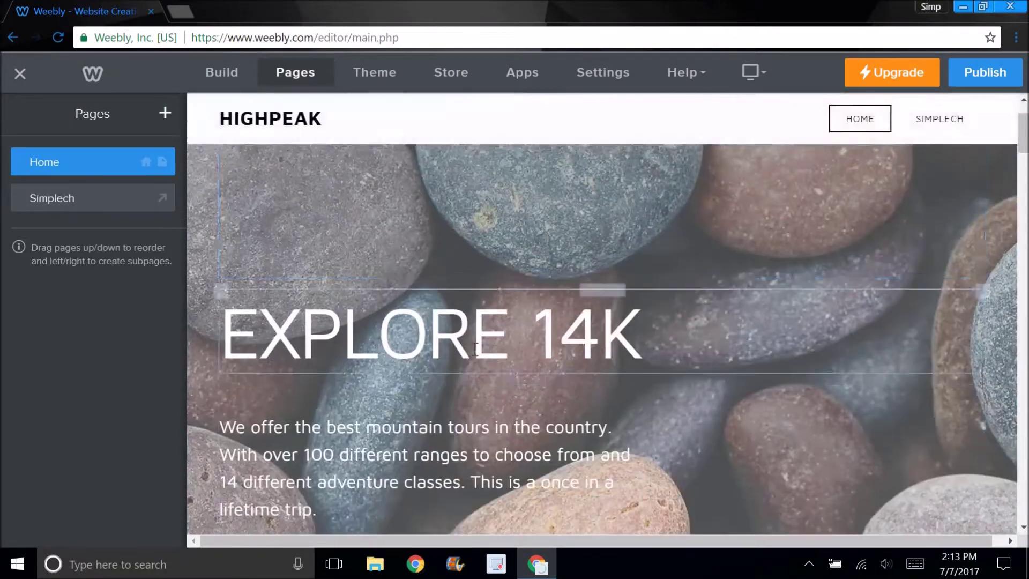
{"action": "left_click", "coordinate": [557, 332]}
{"action": "left_click_drag", "start_coordinate": [641, 333], "coordinate": [471, 332]}
{"action": "key", "text": "ctrl+a"}
{"action": "type", "text": "S"}
{"action": "key", "text": "BackSpace"}
{"action": "type", "text": "Example"}
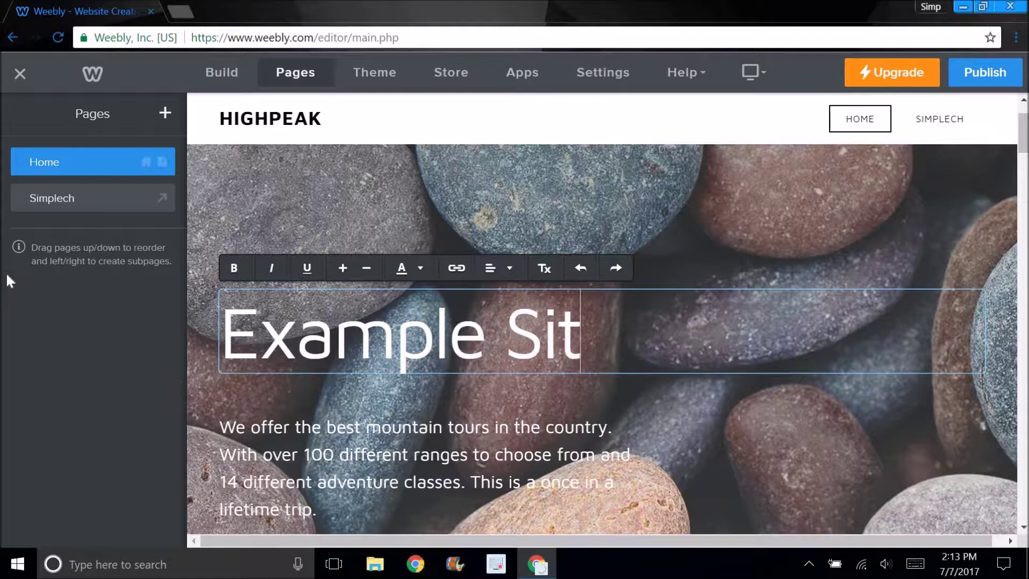
Replace the paragraph under the Home page headline with "This is a website"
{"action": "scroll", "coordinate": [351, 475], "scroll_direction": "down", "scroll_amount": 1}
{"action": "left_click", "coordinate": [334, 454]}
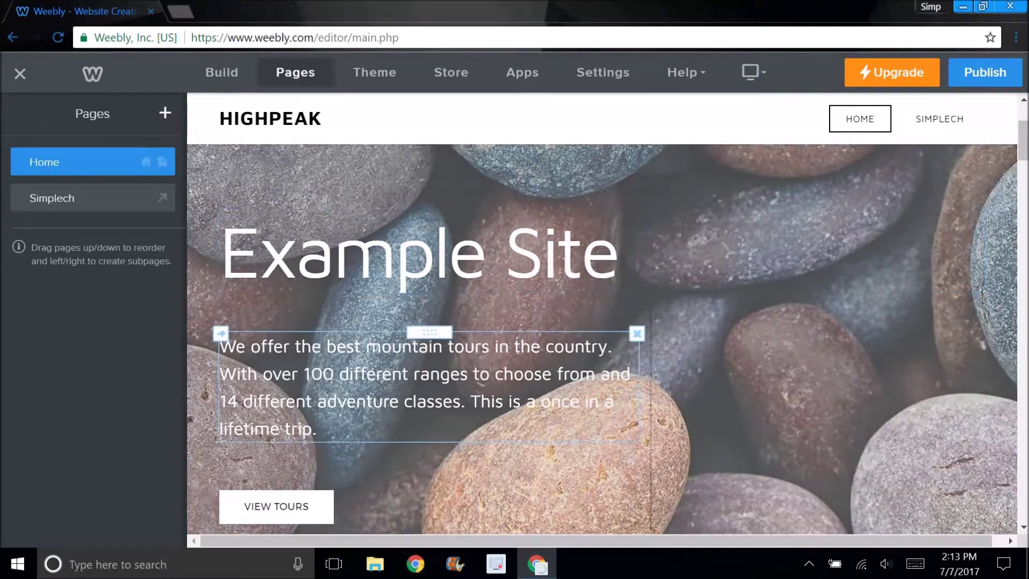
{"action": "key", "text": "ctrl+a"}
{"action": "type", "text": "thi"}
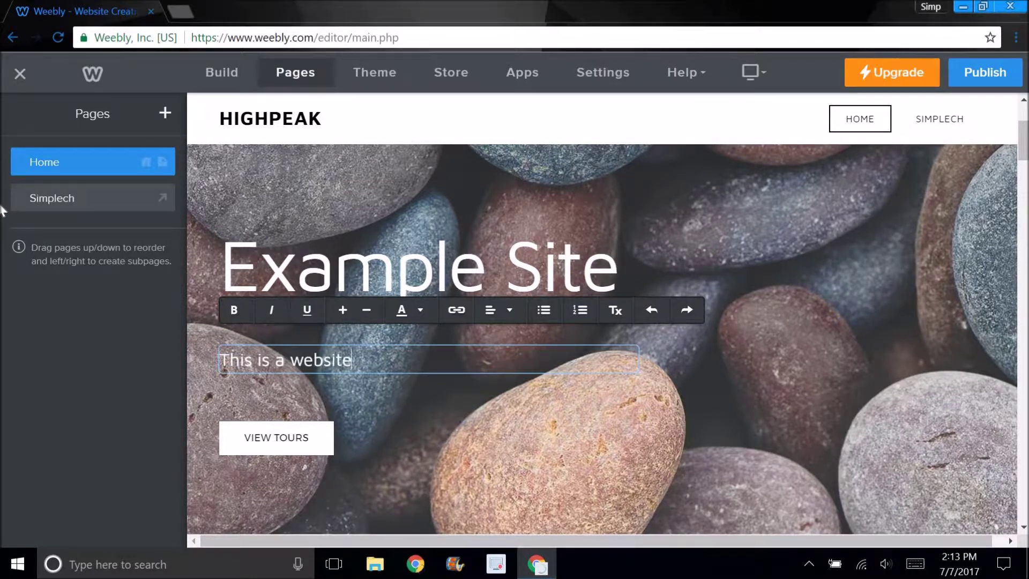
Delete the View Tours button below the Home page paragraph
{"action": "right_click", "coordinate": [297, 444]}
{"action": "scroll", "coordinate": [263, 402], "scroll_direction": "down", "scroll_amount": 3}
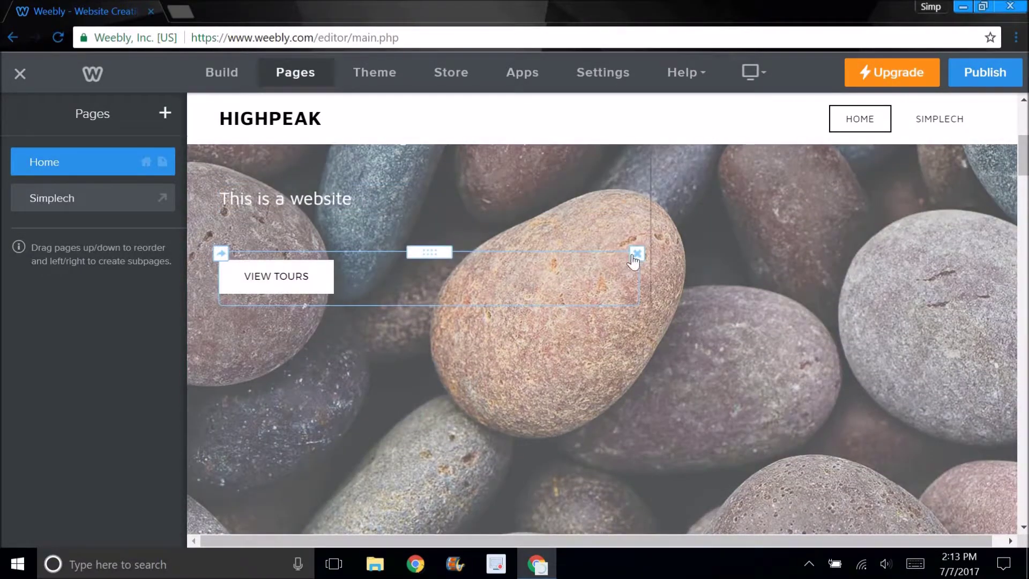
{"action": "left_click", "coordinate": [636, 254]}
{"action": "left_click", "coordinate": [615, 215]}
{"action": "scroll", "coordinate": [632, 310], "scroll_direction": "up", "scroll_amount": 4}
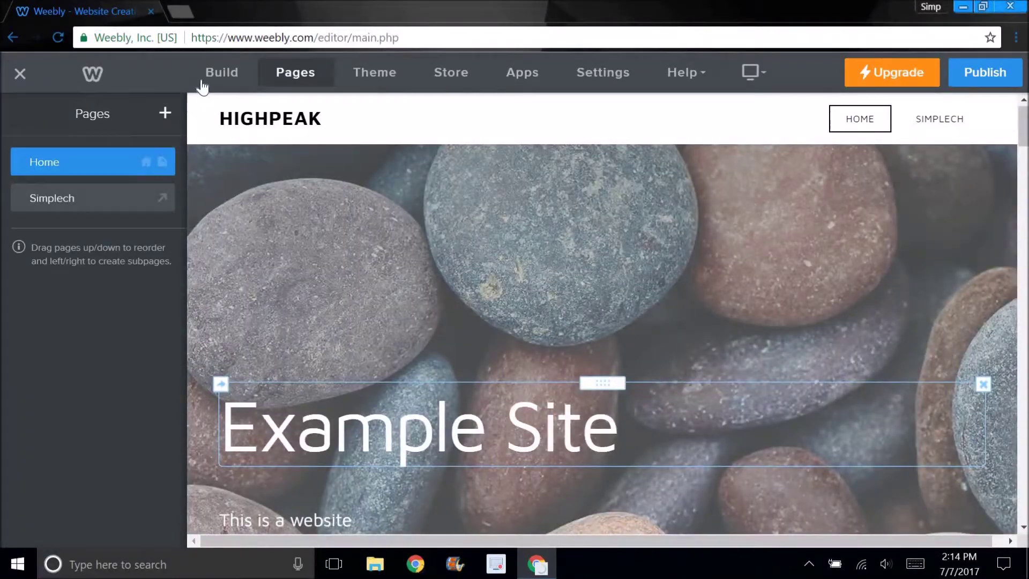
Place an Image element above the "Example Site" headline in the Home page header
{"action": "left_click", "coordinate": [217, 75]}
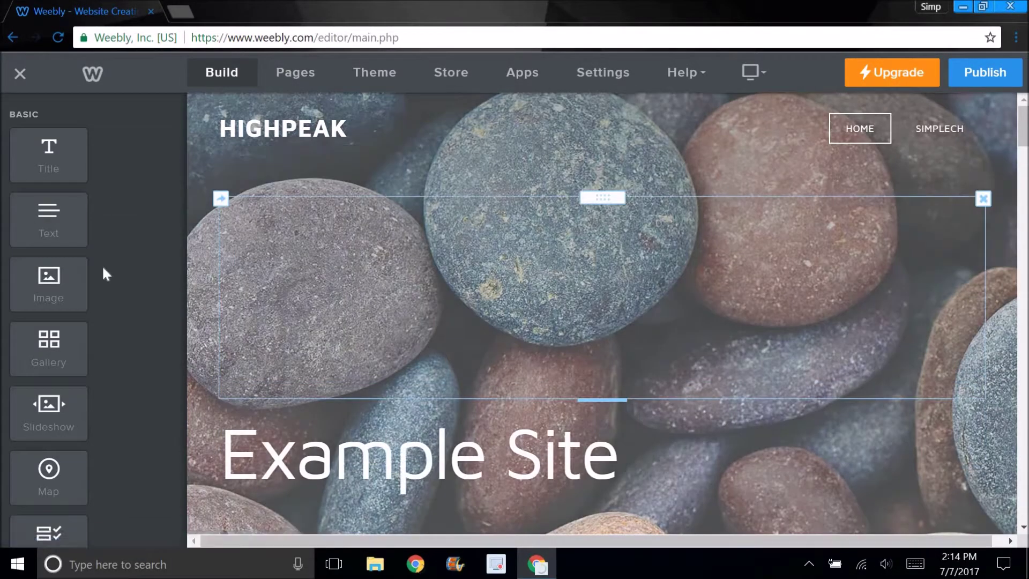
{"action": "scroll", "coordinate": [46, 258], "scroll_direction": "down", "scroll_amount": 3}
{"action": "left_click_drag", "start_coordinate": [40, 129], "coordinate": [464, 355]}
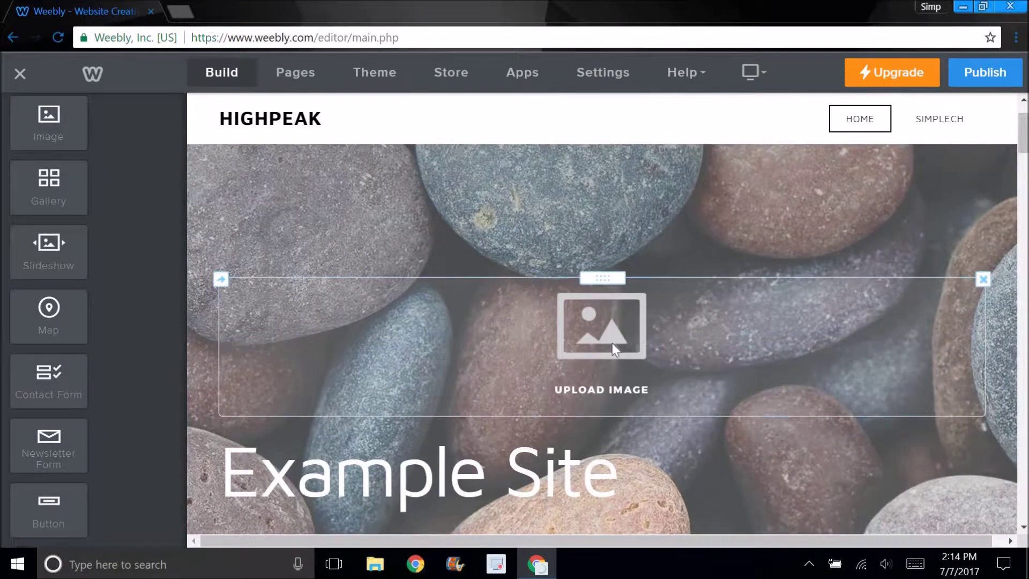
Upload the ring-of-dots picture from the computer's OneDrive Pictures folder into the new image element
{"action": "left_click", "coordinate": [521, 300]}
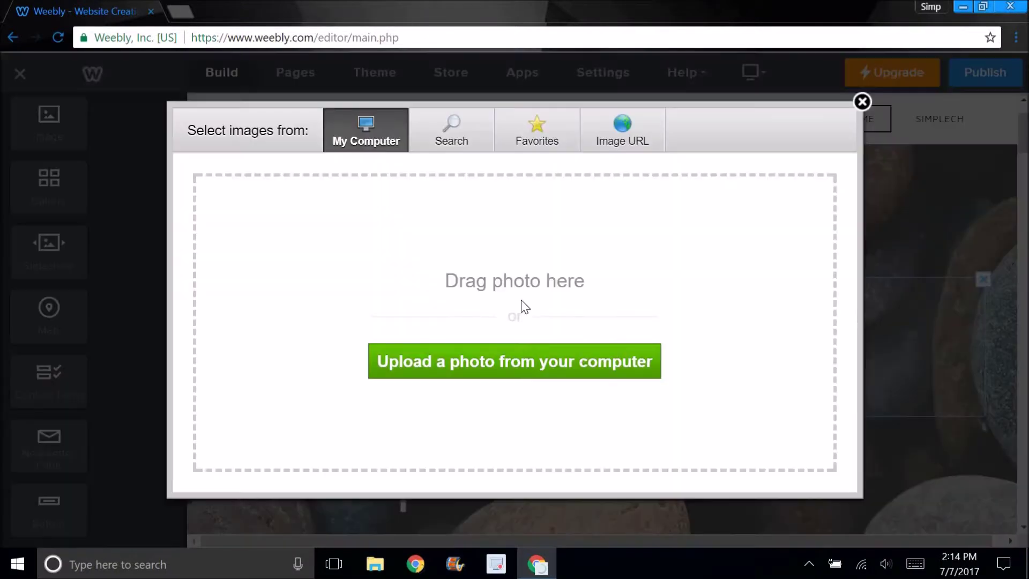
{"action": "left_click", "coordinate": [472, 359]}
{"action": "scroll", "coordinate": [344, 278], "scroll_direction": "down", "scroll_amount": 2}
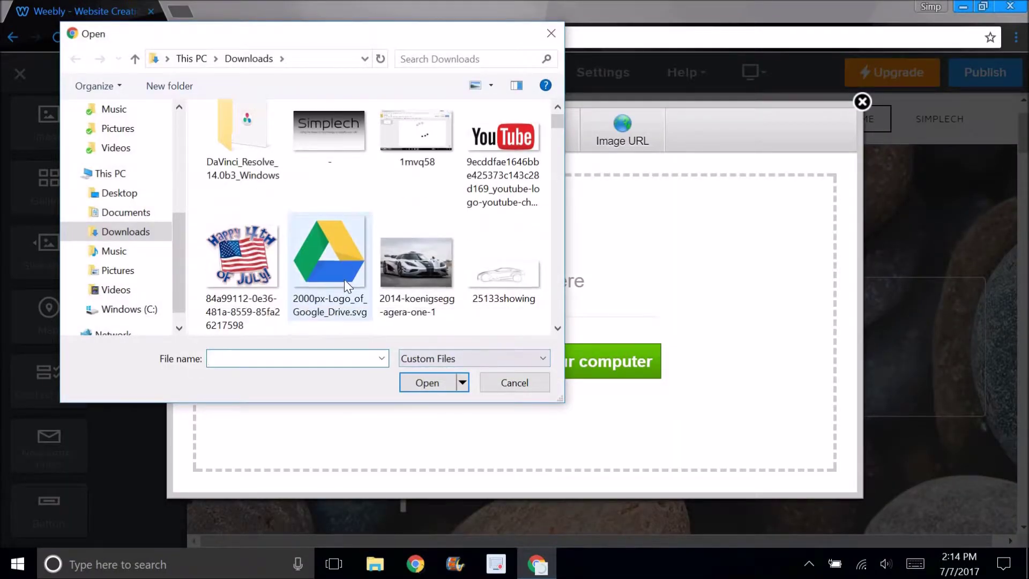
{"action": "scroll", "coordinate": [345, 278], "scroll_direction": "down", "scroll_amount": 5}
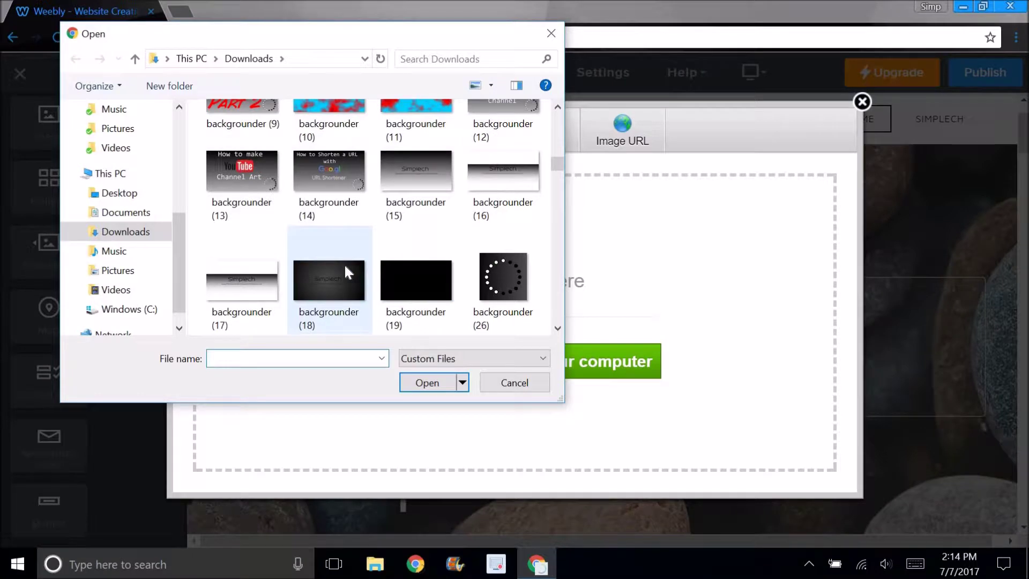
{"action": "scroll", "coordinate": [344, 263], "scroll_direction": "down", "scroll_amount": 2}
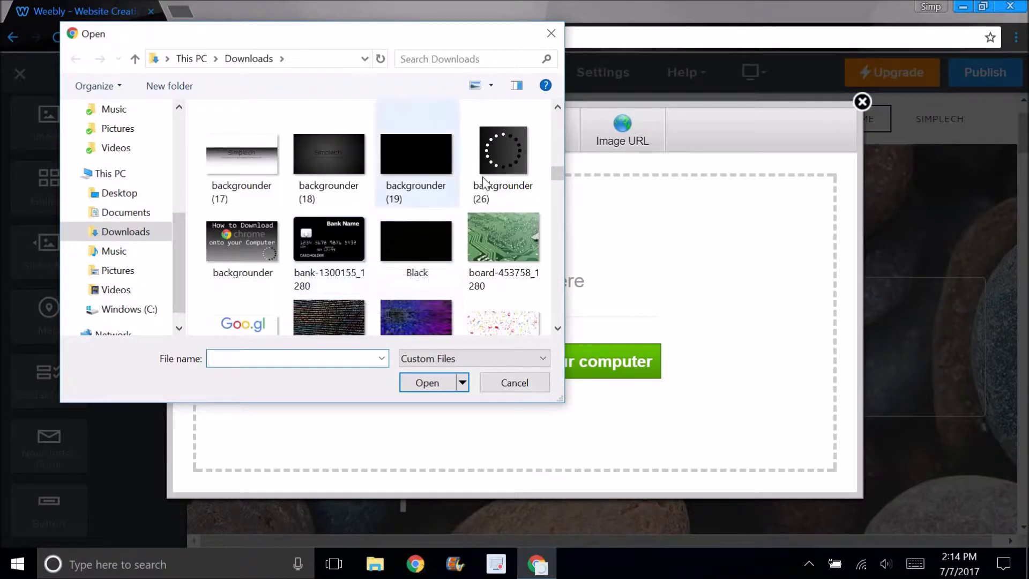
{"action": "scroll", "coordinate": [125, 177], "scroll_direction": "up", "scroll_amount": 1}
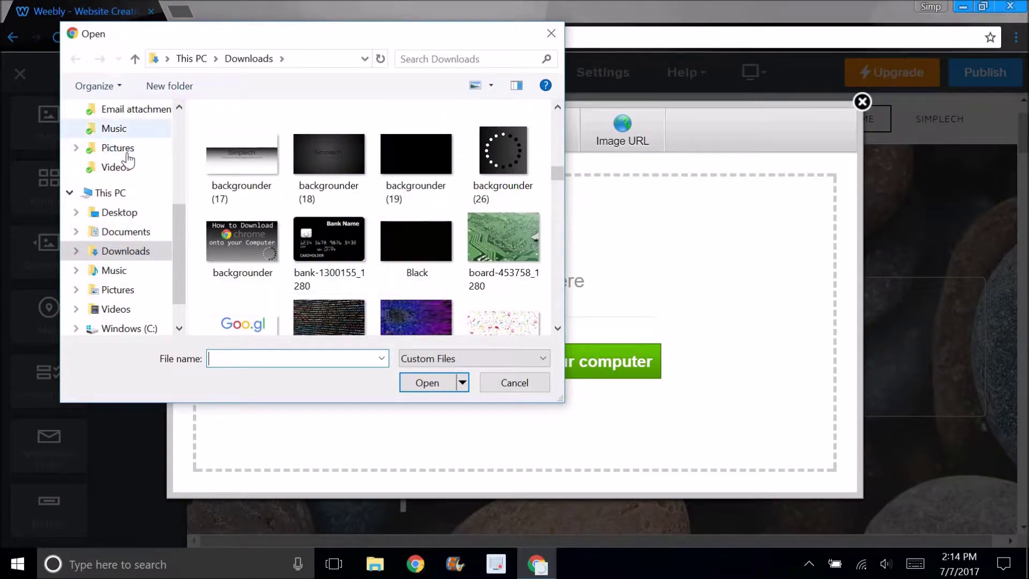
{"action": "left_click", "coordinate": [118, 148]}
{"action": "scroll", "coordinate": [456, 264], "scroll_direction": "down", "scroll_amount": 5}
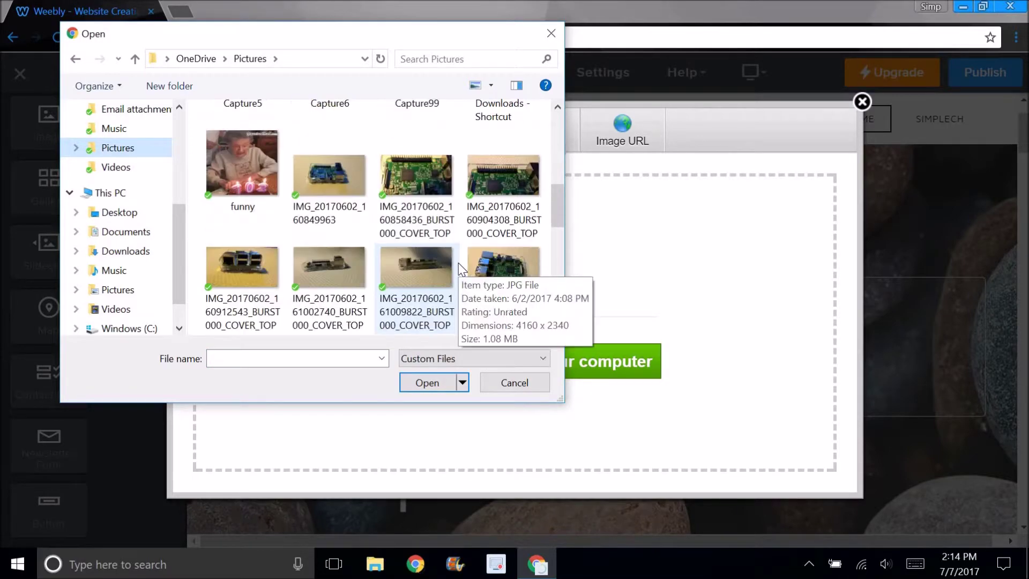
{"action": "double_click", "coordinate": [517, 254]}
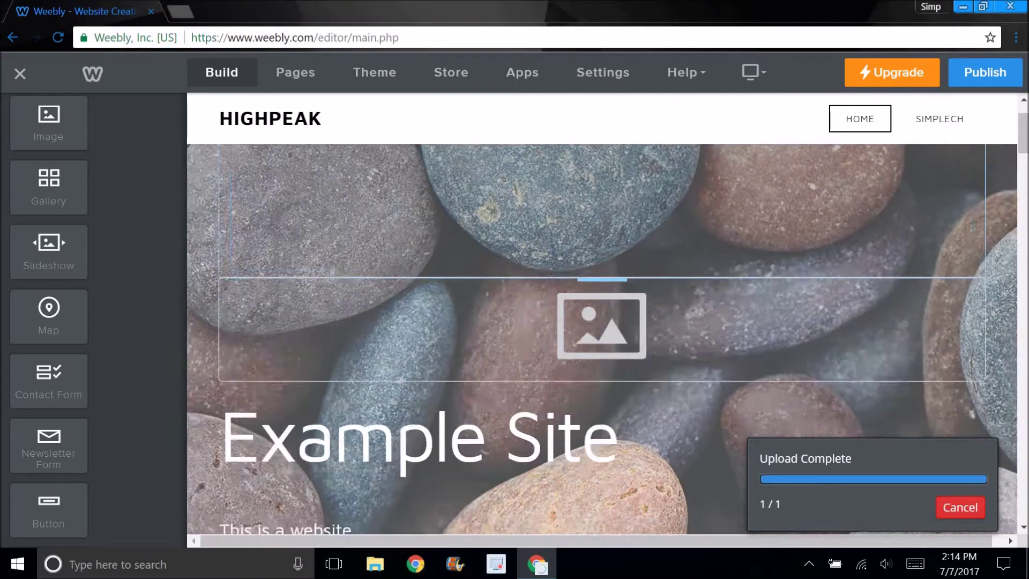
Switch the site title in the header from text to a logo and upload the Simplech Help logo picture from the computer
{"action": "scroll", "coordinate": [748, 390], "scroll_direction": "down", "scroll_amount": 5}
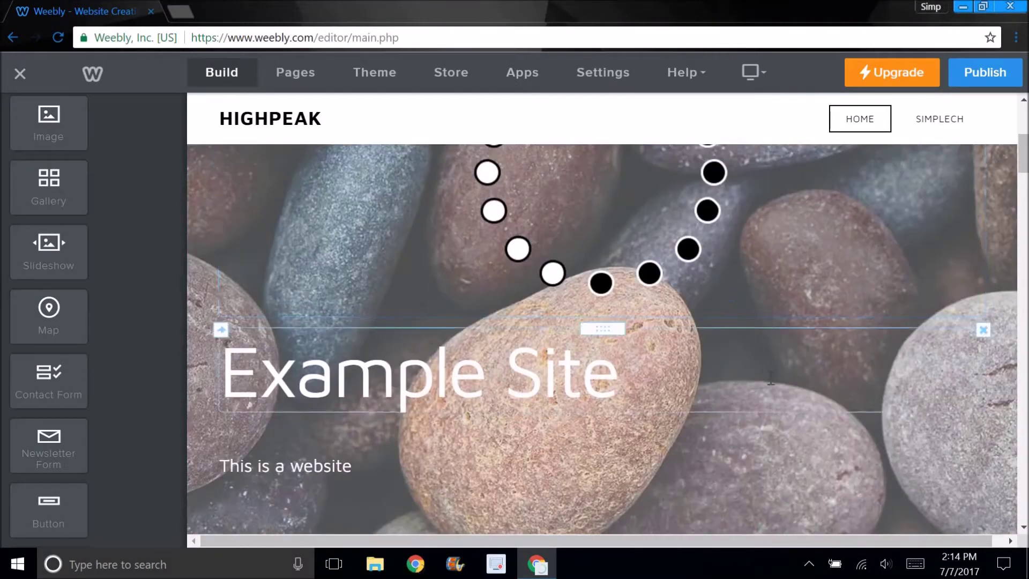
{"action": "scroll", "coordinate": [694, 283], "scroll_direction": "up", "scroll_amount": 2}
{"action": "scroll", "coordinate": [764, 467], "scroll_direction": "up", "scroll_amount": 3}
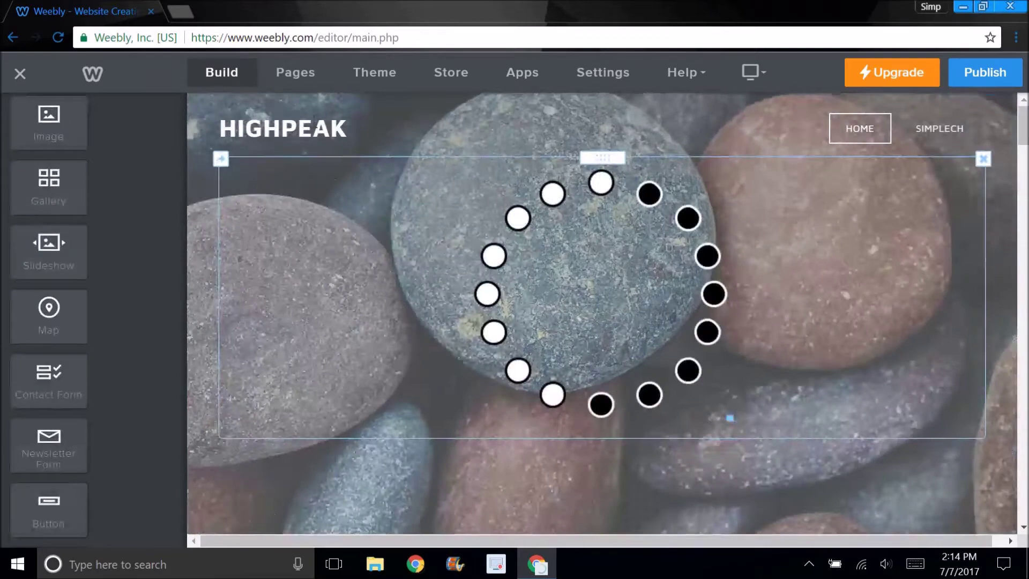
{"action": "mouse_move", "coordinate": [351, 151]}
{"action": "left_click", "coordinate": [369, 162]}
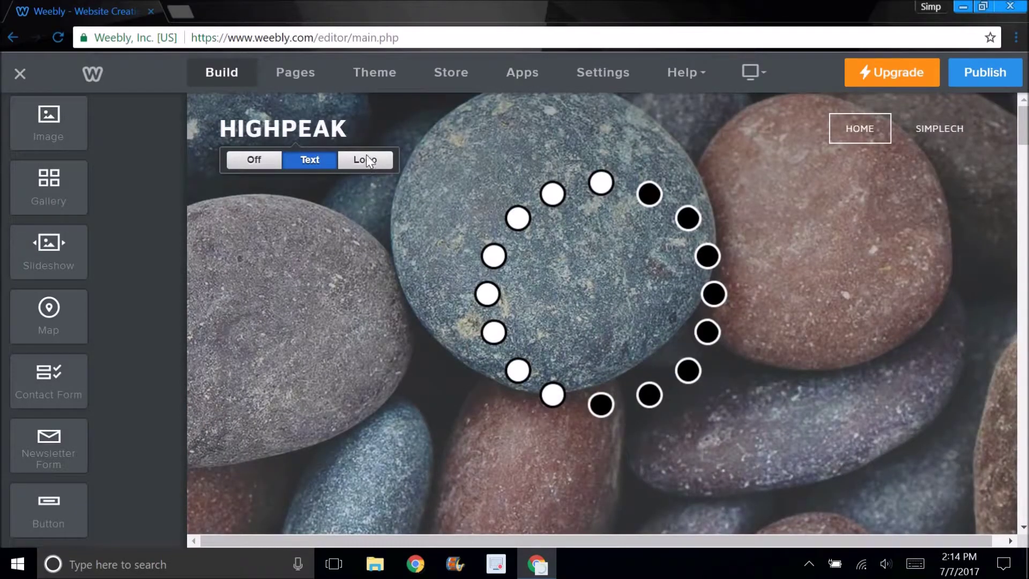
{"action": "left_click", "coordinate": [428, 377]}
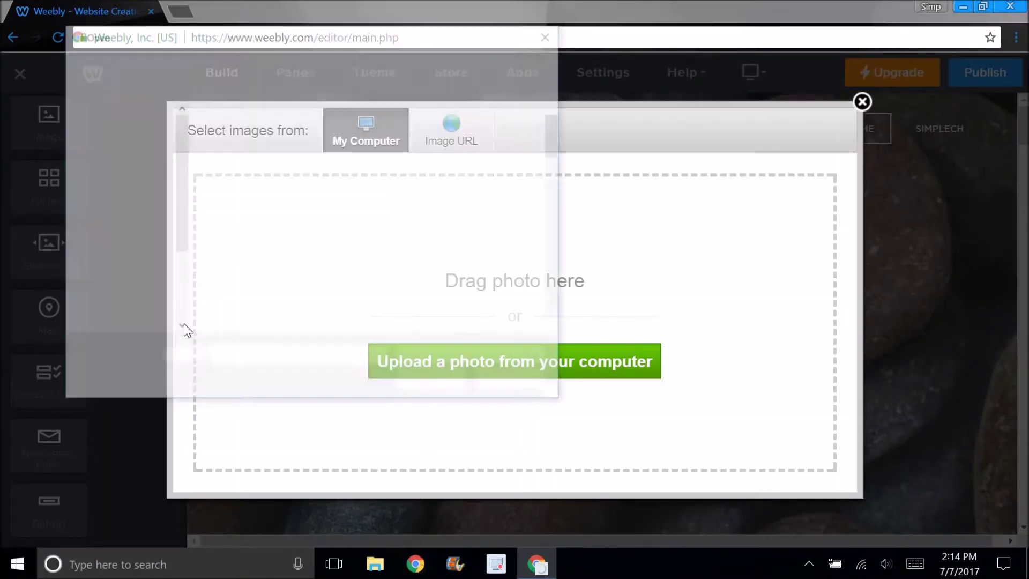
{"action": "scroll", "coordinate": [418, 268], "scroll_direction": "down", "scroll_amount": 5}
{"action": "scroll", "coordinate": [386, 209], "scroll_direction": "down", "scroll_amount": 4}
{"action": "scroll", "coordinate": [386, 209], "scroll_direction": "up", "scroll_amount": 2}
{"action": "scroll", "coordinate": [385, 209], "scroll_direction": "down", "scroll_amount": 2}
{"action": "double_click", "coordinate": [241, 193]}
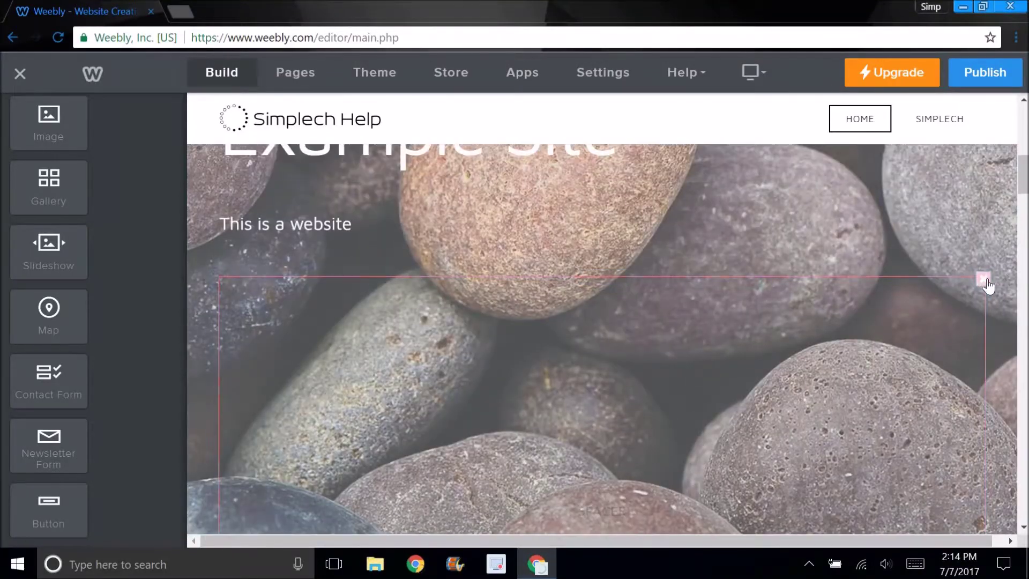
Delete the empty element below the "This is a website" paragraph in the Home page header
{"action": "left_click", "coordinate": [985, 280]}
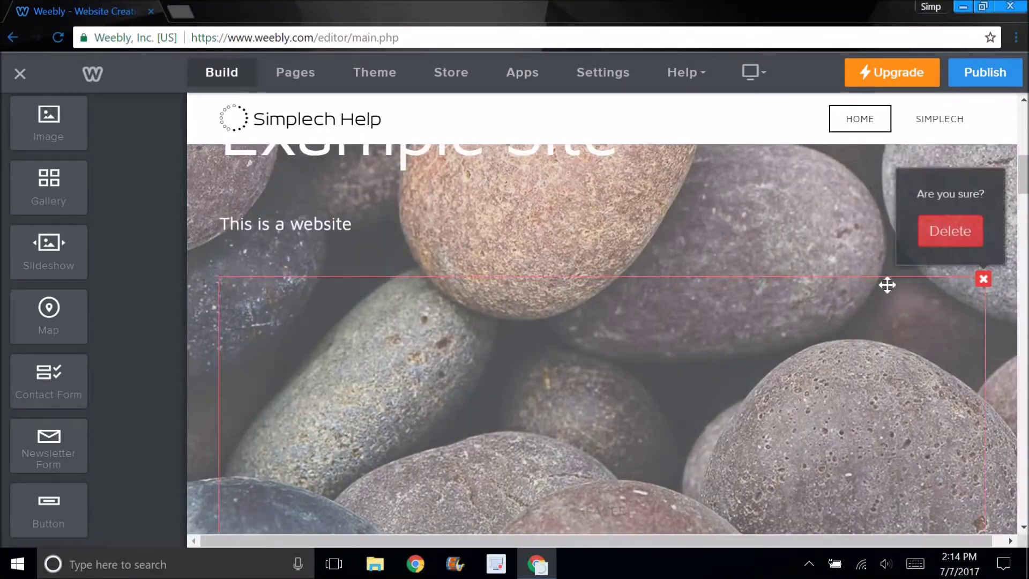
{"action": "left_click", "coordinate": [943, 235]}
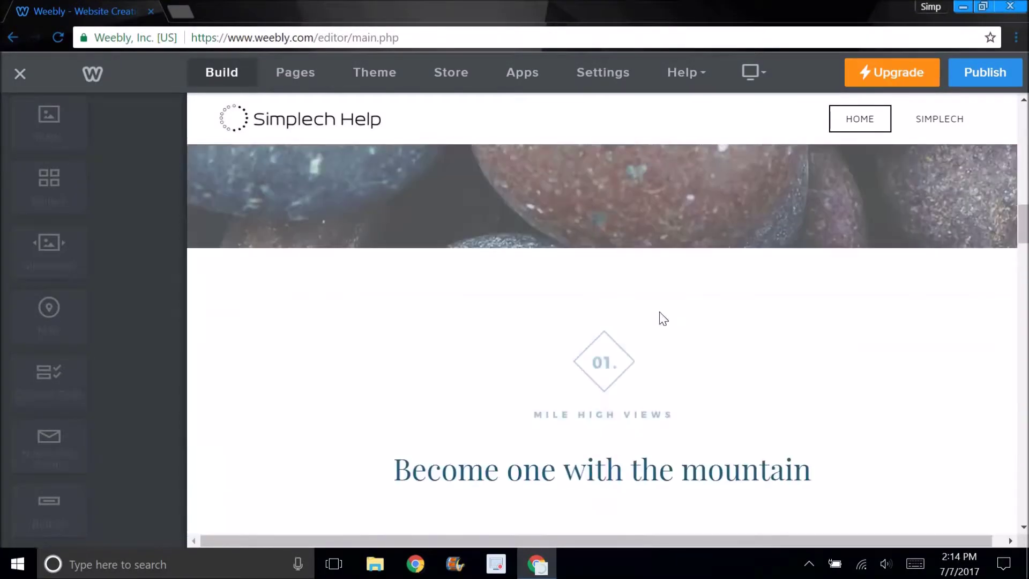
{"action": "scroll", "coordinate": [134, 324], "scroll_direction": "up", "scroll_amount": 1}
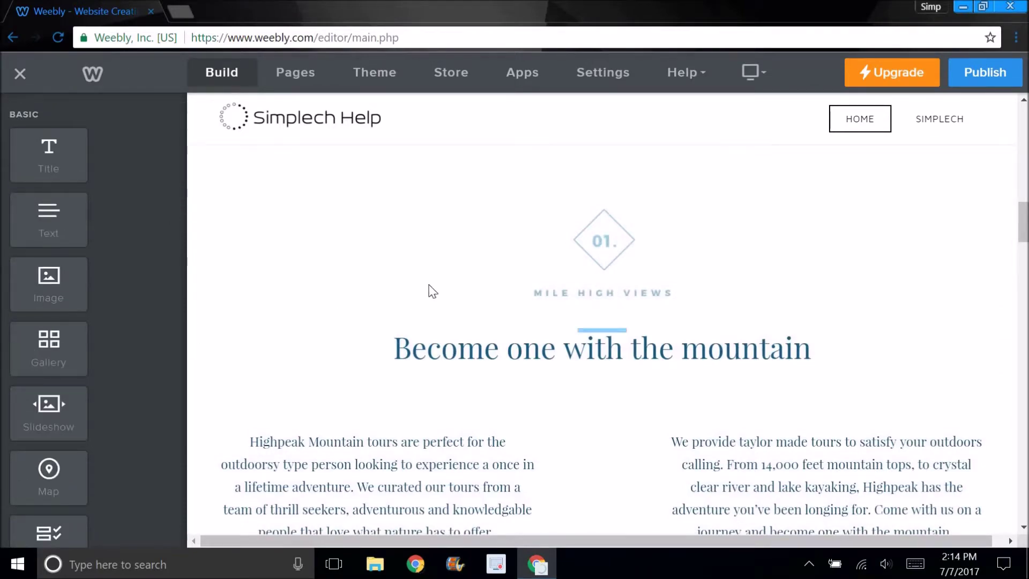
{"action": "scroll", "coordinate": [428, 290], "scroll_direction": "up", "scroll_amount": 5}
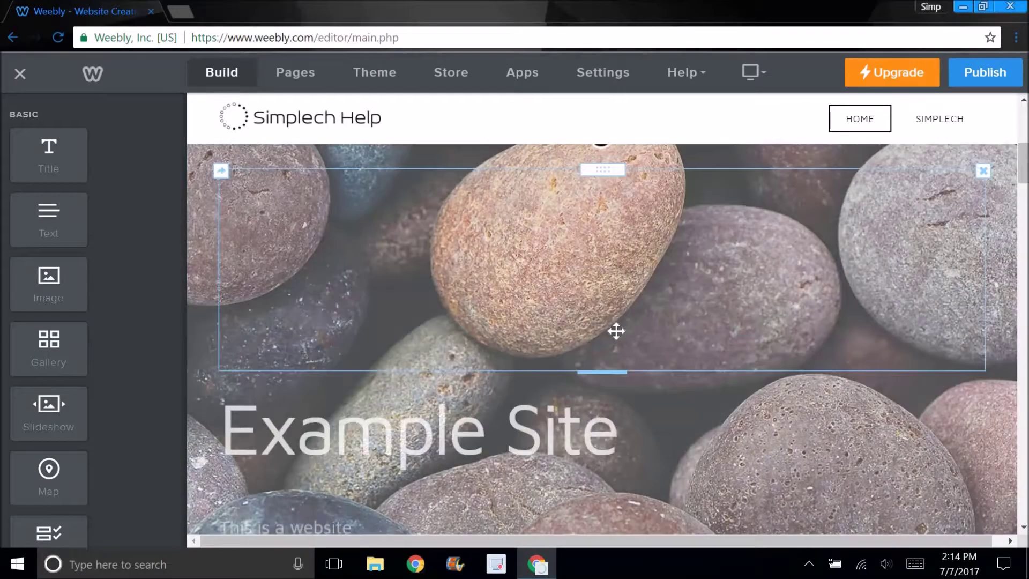
{"action": "scroll", "coordinate": [616, 331], "scroll_direction": "up", "scroll_amount": 3}
{"action": "scroll", "coordinate": [687, 284], "scroll_direction": "up", "scroll_amount": 4}
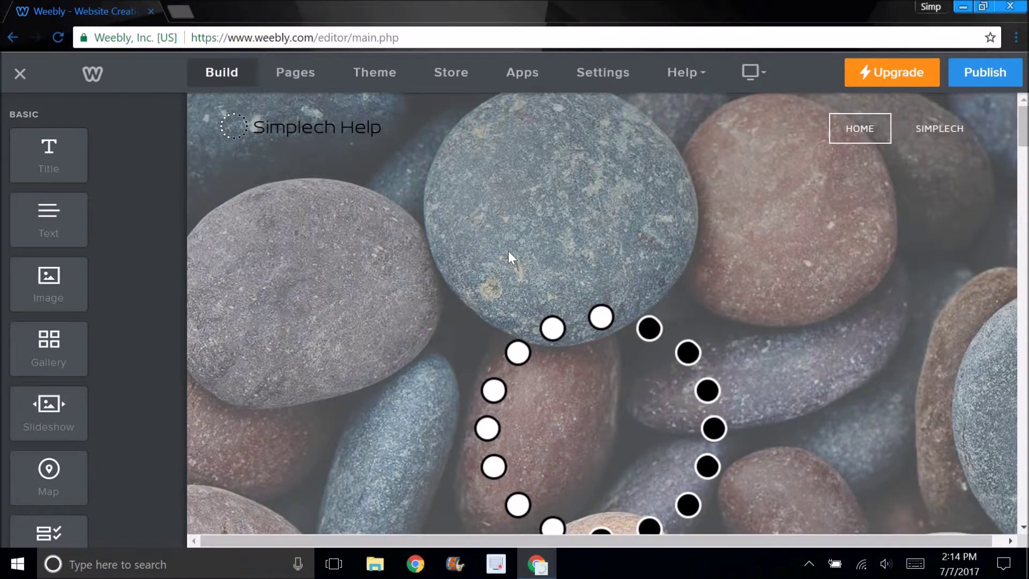
Look through the available page elements, from the Basic group through Structure, media, Ecommerce and More to Installed Apps
{"action": "scroll", "coordinate": [40, 338], "scroll_direction": "down", "scroll_amount": 8}
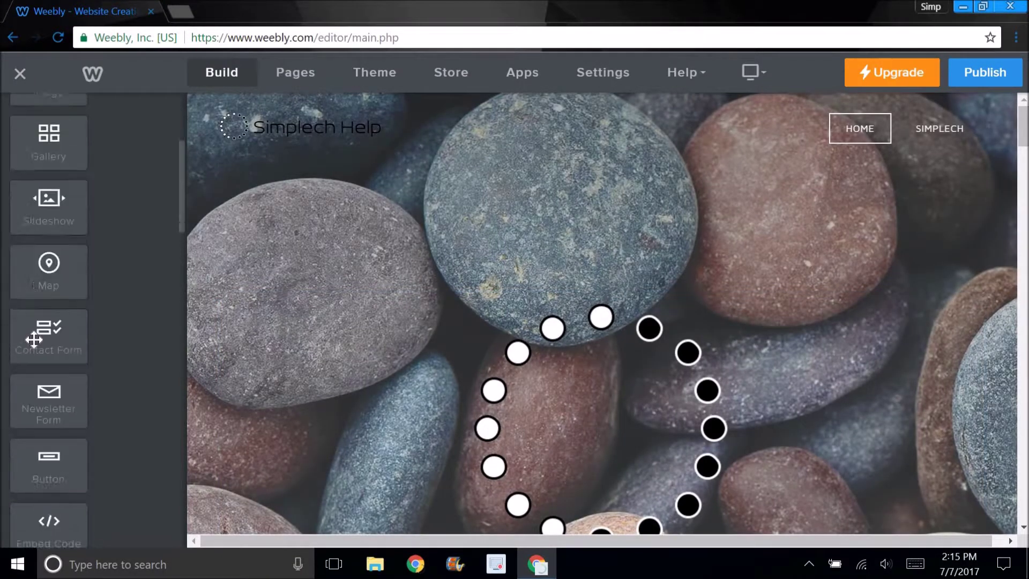
{"action": "scroll", "coordinate": [41, 339], "scroll_direction": "down", "scroll_amount": 3}
{"action": "scroll", "coordinate": [12, 423], "scroll_direction": "down", "scroll_amount": 10}
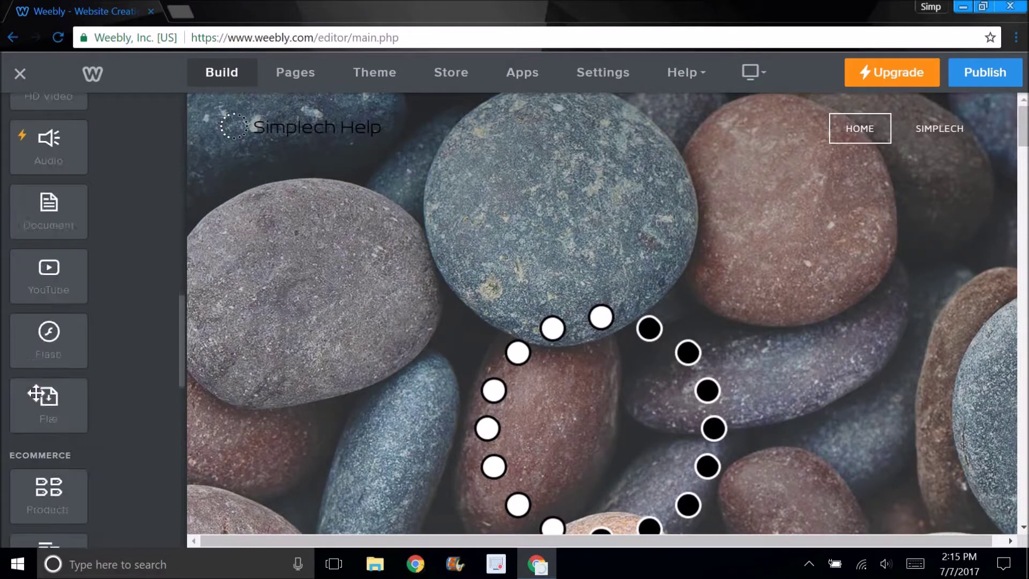
{"action": "scroll", "coordinate": [38, 323], "scroll_direction": "down", "scroll_amount": 2}
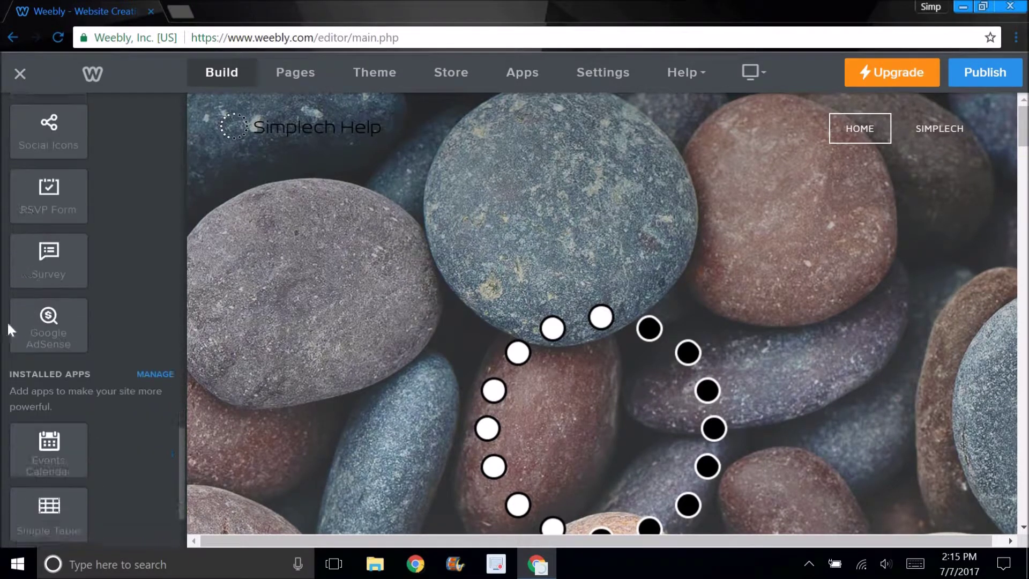
{"action": "scroll", "coordinate": [25, 342], "scroll_direction": "up", "scroll_amount": 10}
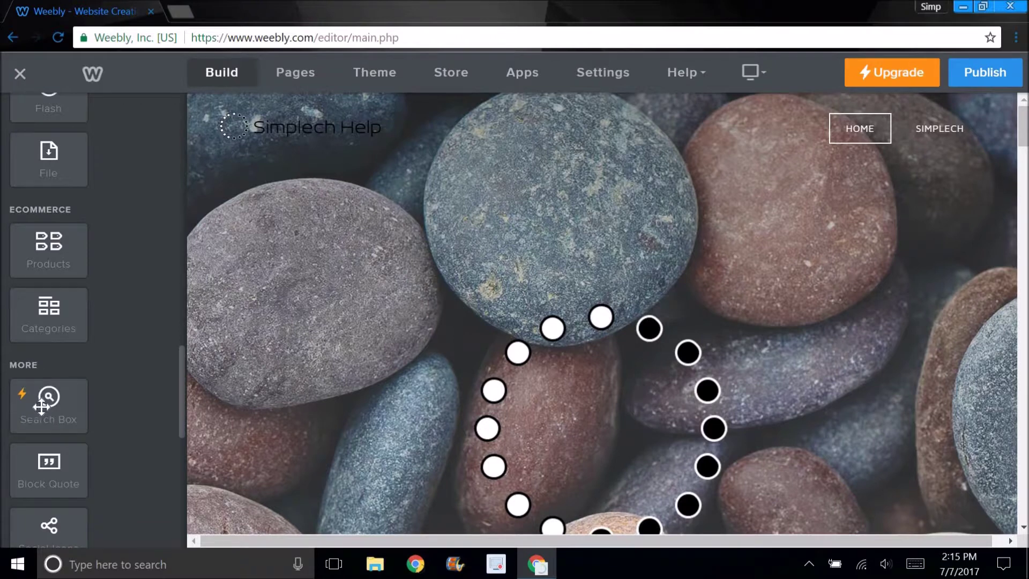
{"action": "scroll", "coordinate": [37, 413], "scroll_direction": "down", "scroll_amount": 10}
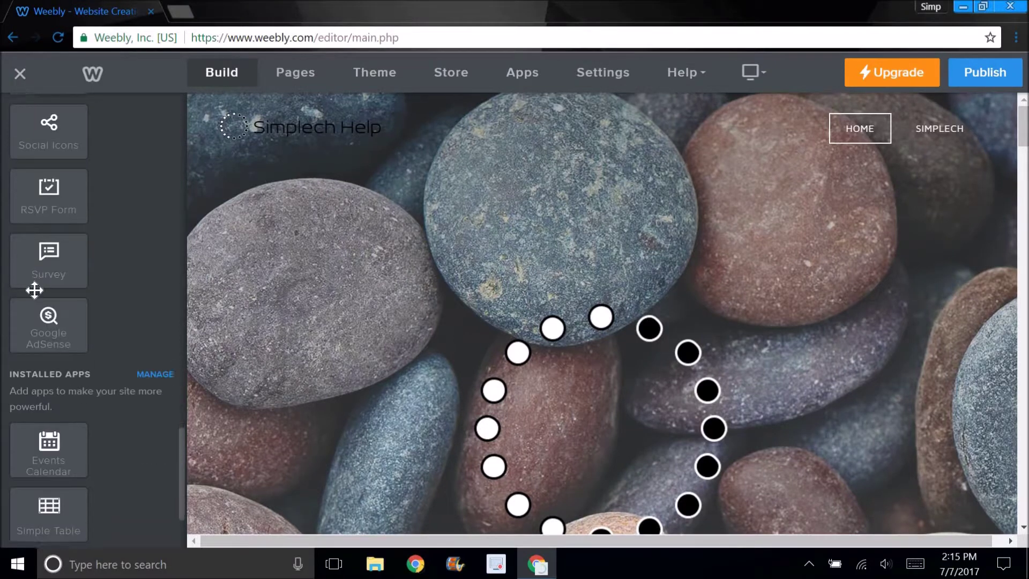
{"action": "scroll", "coordinate": [64, 289], "scroll_direction": "up", "scroll_amount": 6}
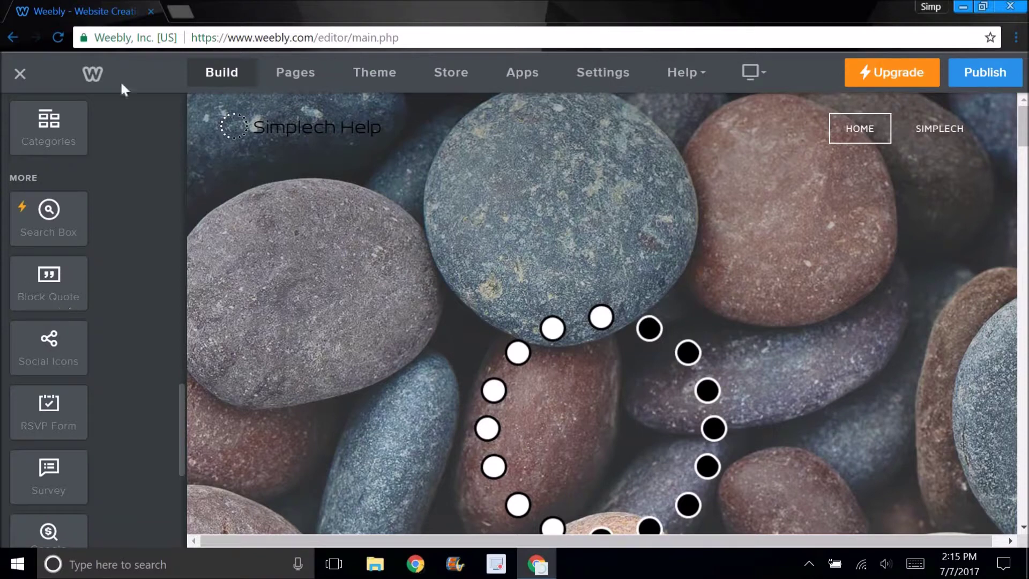
{"action": "scroll", "coordinate": [46, 275], "scroll_direction": "down", "scroll_amount": 6}
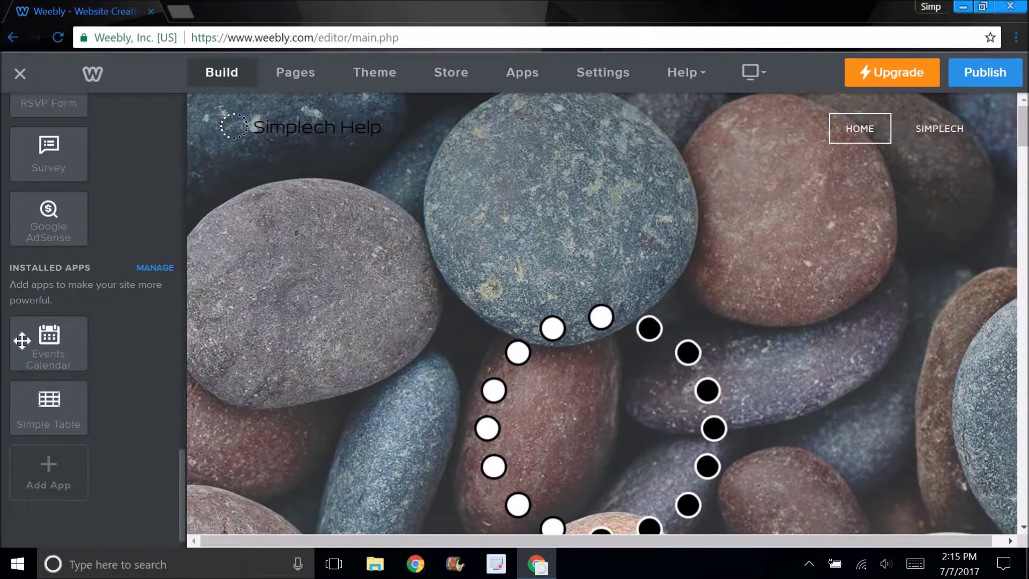
{"action": "scroll", "coordinate": [22, 341], "scroll_direction": "up", "scroll_amount": 8}
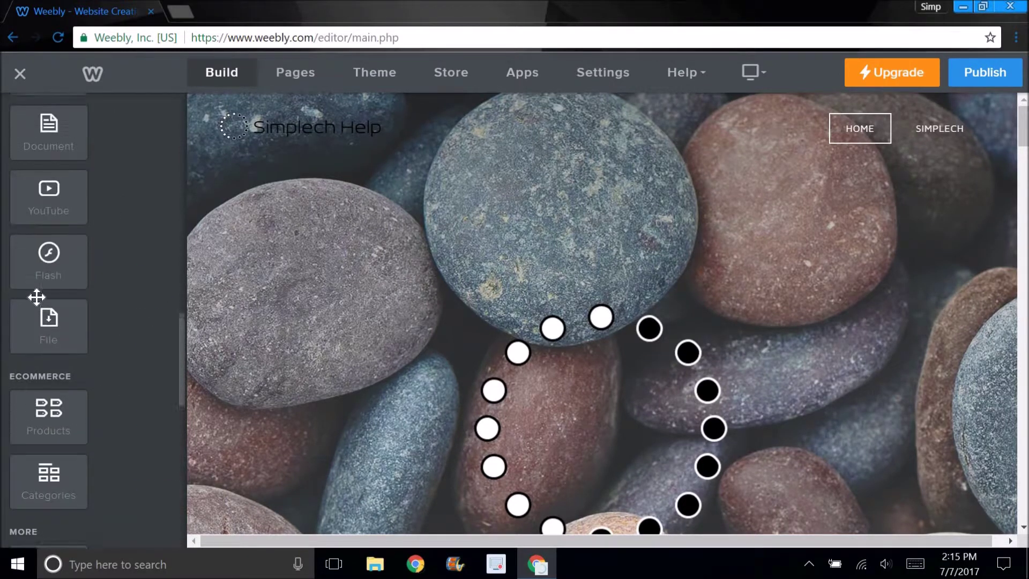
{"action": "scroll", "coordinate": [36, 297], "scroll_direction": "up", "scroll_amount": 6}
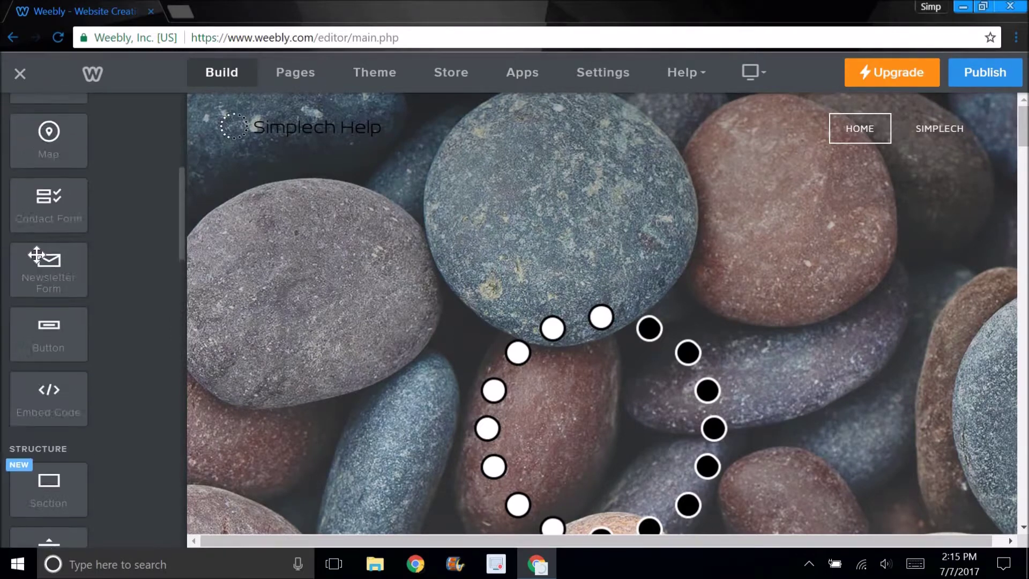
{"action": "scroll", "coordinate": [36, 255], "scroll_direction": "up", "scroll_amount": 5}
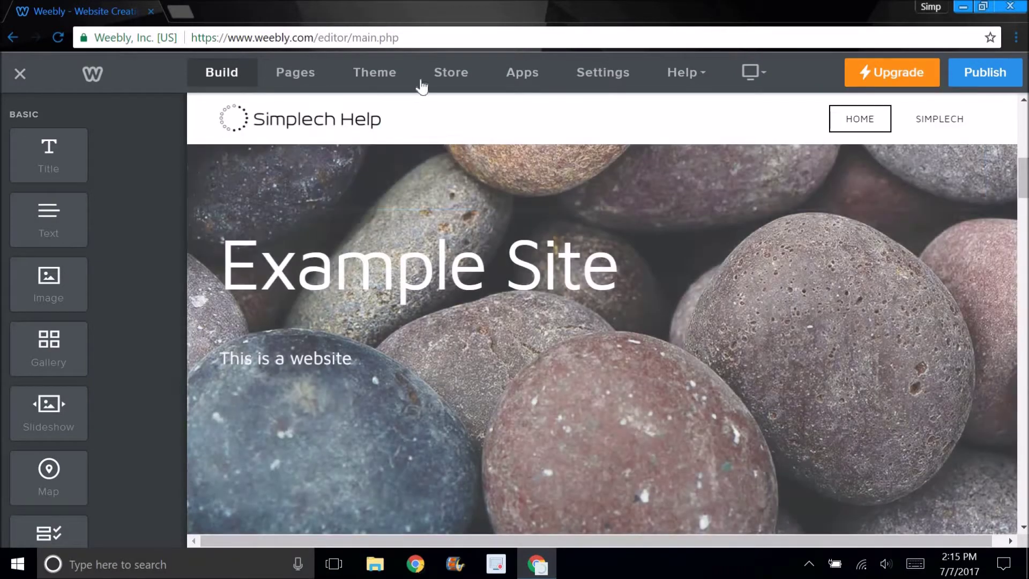
View the Store overview with its shop setup tasks and return to the page editor
{"action": "left_click", "coordinate": [453, 75]}
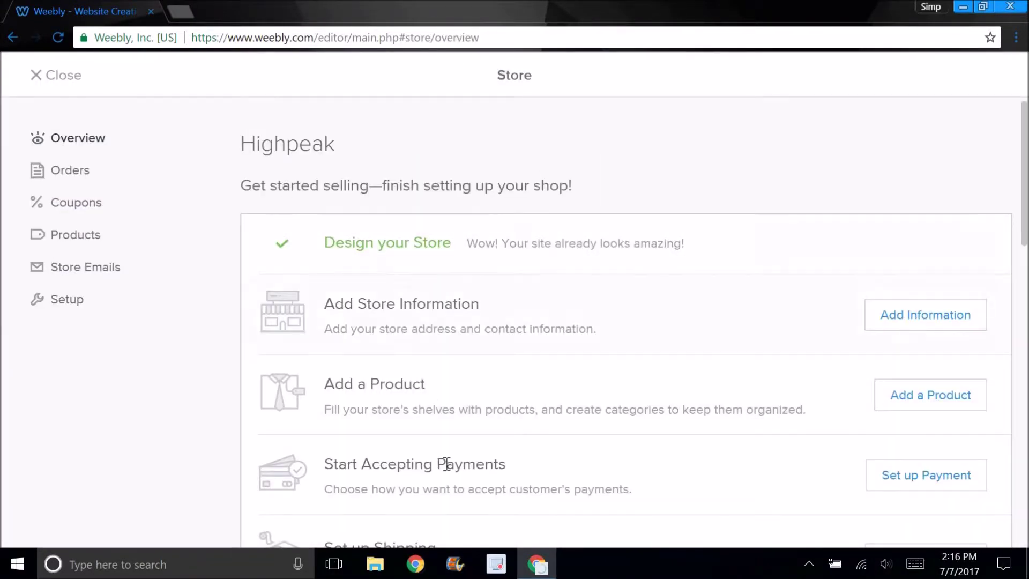
{"action": "key", "text": "XF86AudioLowerVolume"}
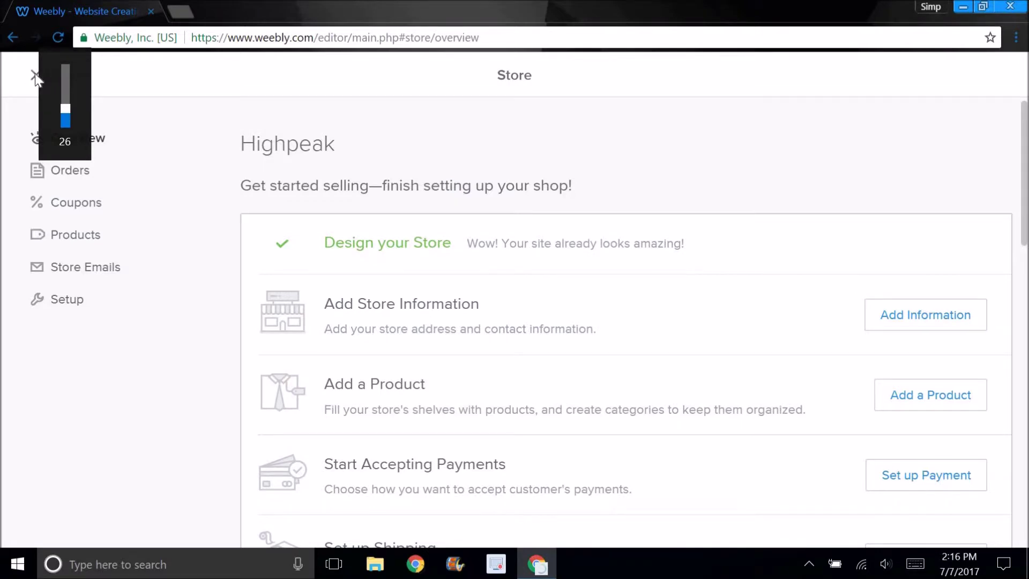
{"action": "left_click", "coordinate": [34, 76]}
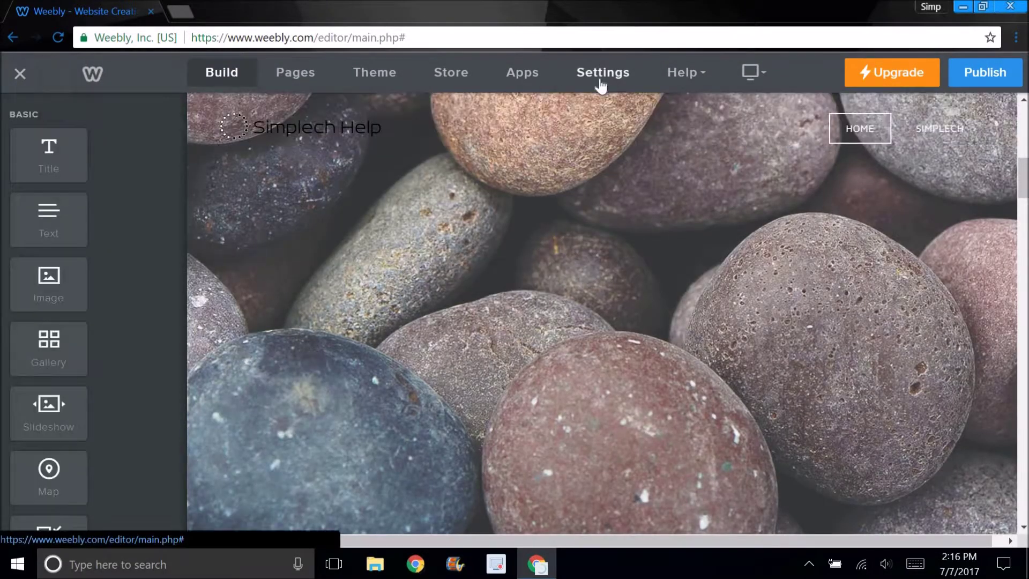
Change the site title in the general site settings to "Simplech Help Example"
{"action": "left_click", "coordinate": [601, 75]}
{"action": "scroll", "coordinate": [207, 308], "scroll_direction": "down", "scroll_amount": 1}
{"action": "mouse_move", "coordinate": [284, 309]}
{"action": "left_mouse_down"}
{"action": "mouse_move", "coordinate": [156, 340]}
{"action": "mouse_move", "coordinate": [280, 305]}
{"action": "left_mouse_up"}
{"action": "double_click", "coordinate": [280, 305]}
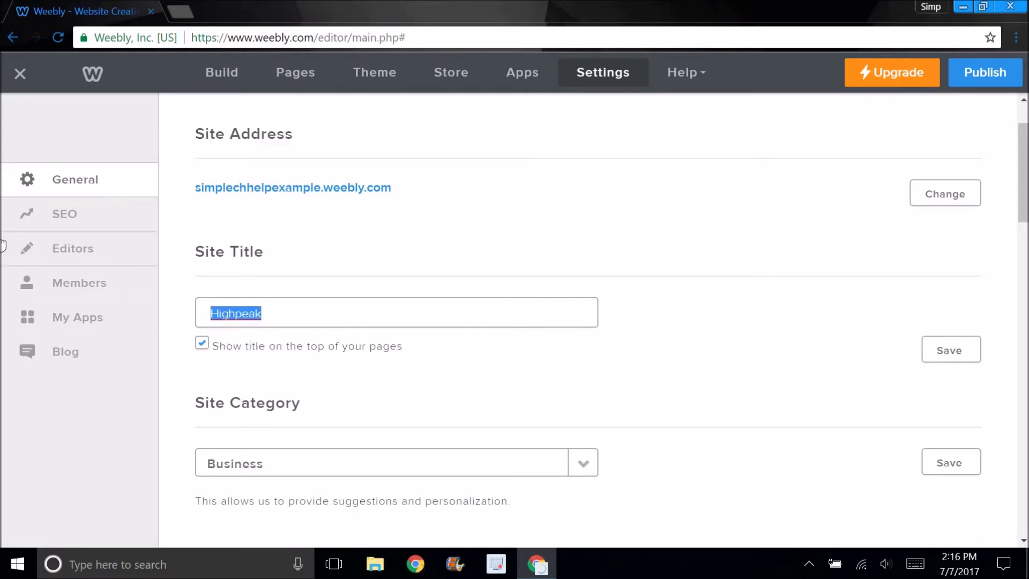
{"action": "type", "text": "Simplech Help Example"}
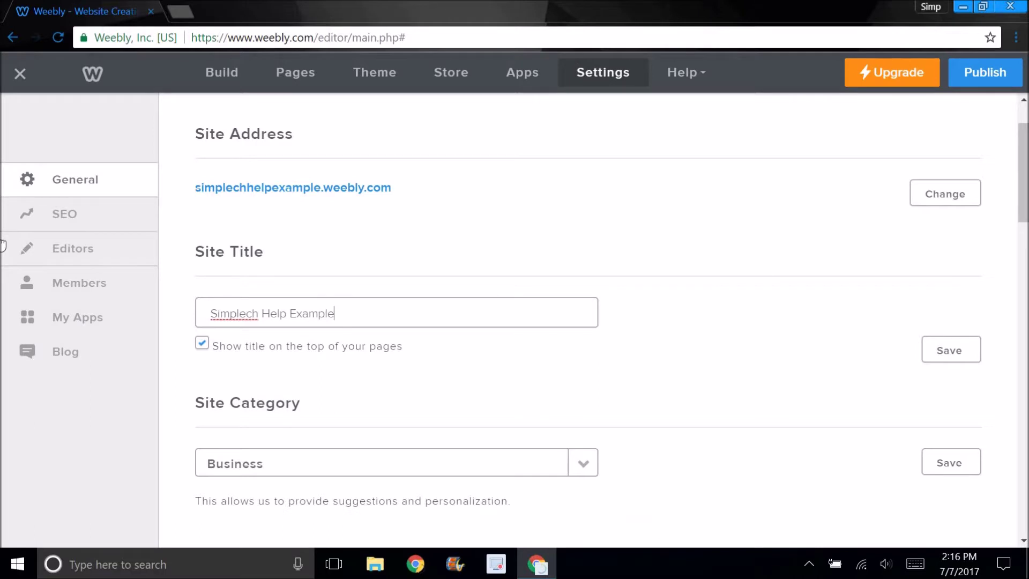
Choose Business as the site category
{"action": "left_click", "coordinate": [296, 469]}
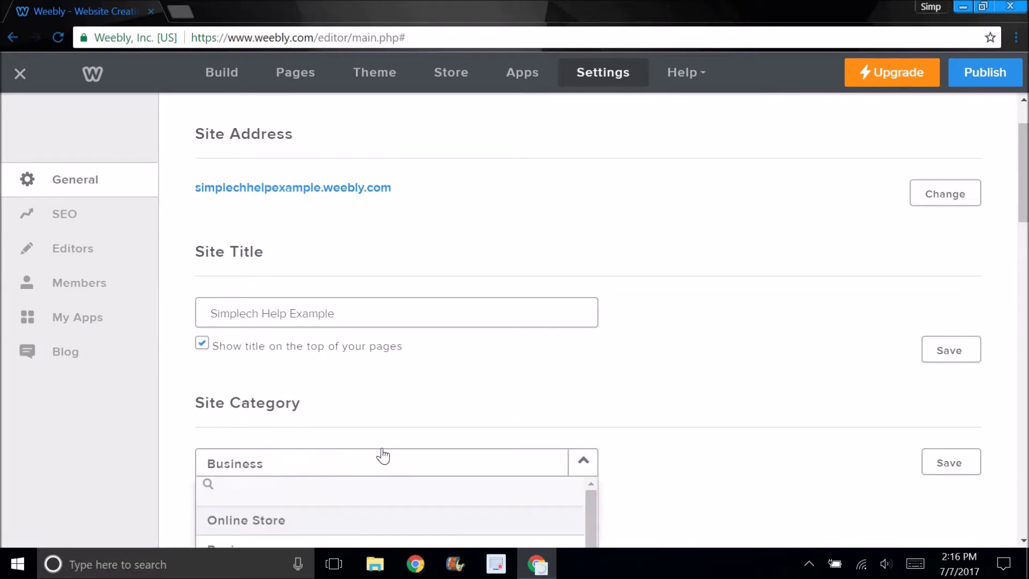
{"action": "scroll", "coordinate": [375, 452], "scroll_direction": "down", "scroll_amount": 5}
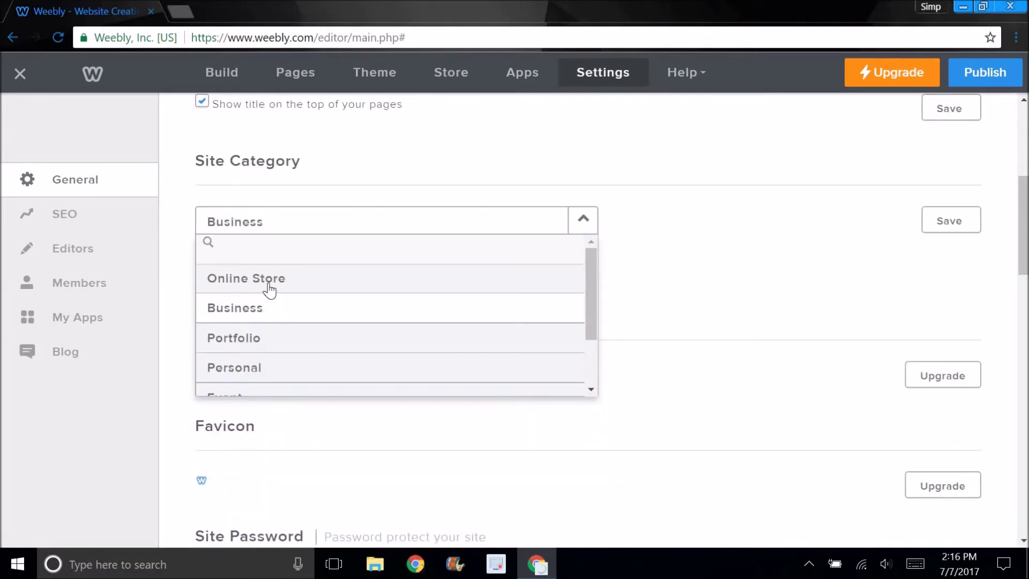
{"action": "left_click", "coordinate": [271, 305]}
Review the remaining general settings down to Site Formatting, and look at the Members and Editors settings
{"action": "scroll", "coordinate": [384, 306], "scroll_direction": "down", "scroll_amount": 2}
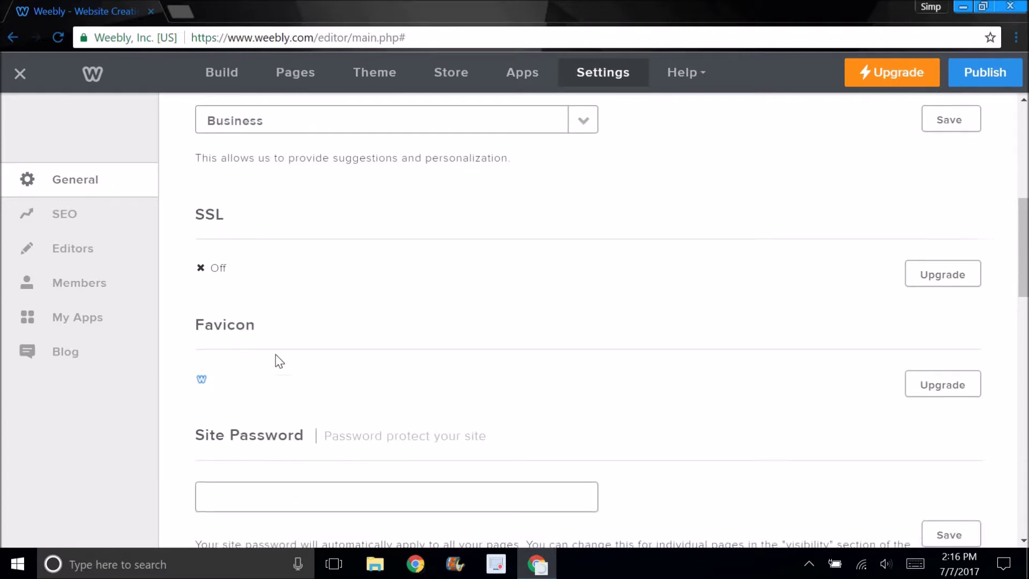
{"action": "scroll", "coordinate": [321, 342], "scroll_direction": "down", "scroll_amount": 1}
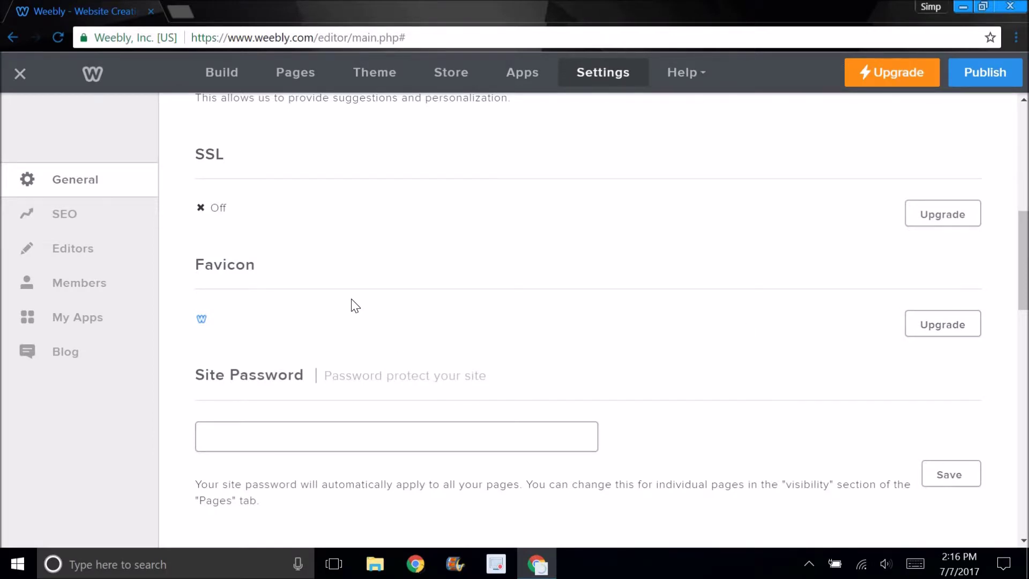
{"action": "scroll", "coordinate": [339, 310], "scroll_direction": "down", "scroll_amount": 2}
{"action": "scroll", "coordinate": [283, 471], "scroll_direction": "down", "scroll_amount": 7}
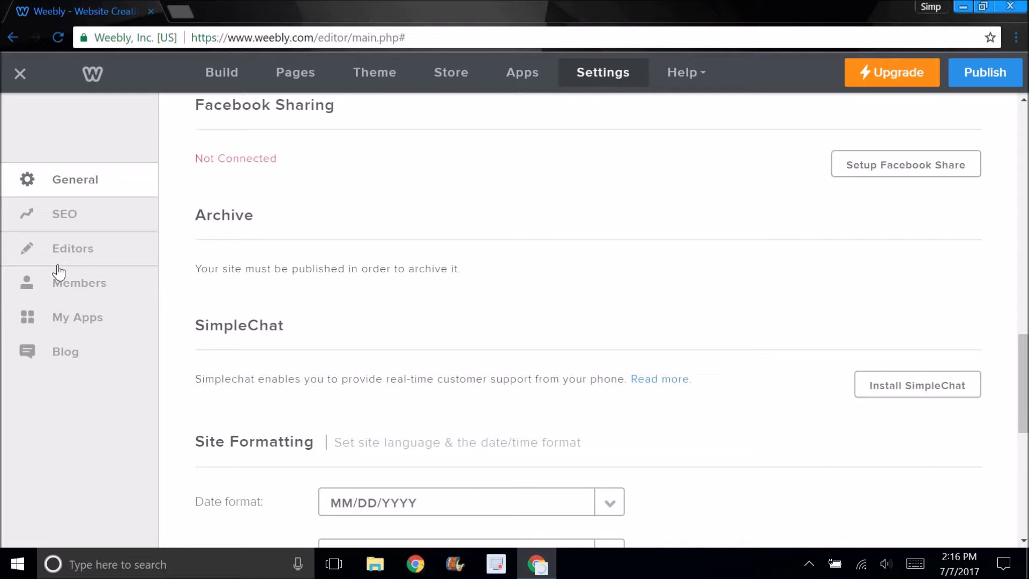
{"action": "scroll", "coordinate": [225, 284], "scroll_direction": "down", "scroll_amount": 3}
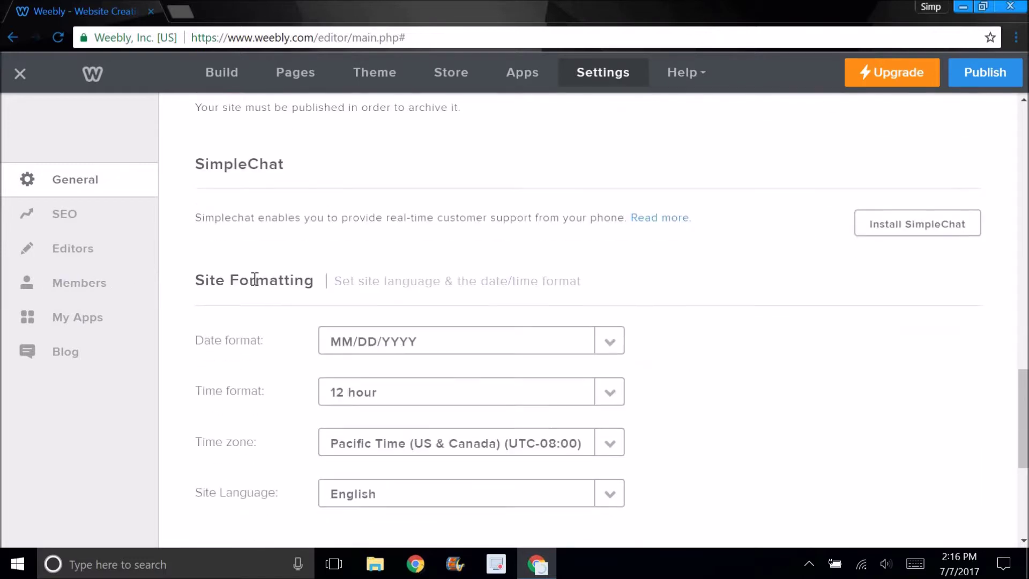
{"action": "left_click", "coordinate": [95, 228]}
{"action": "left_click", "coordinate": [111, 282]}
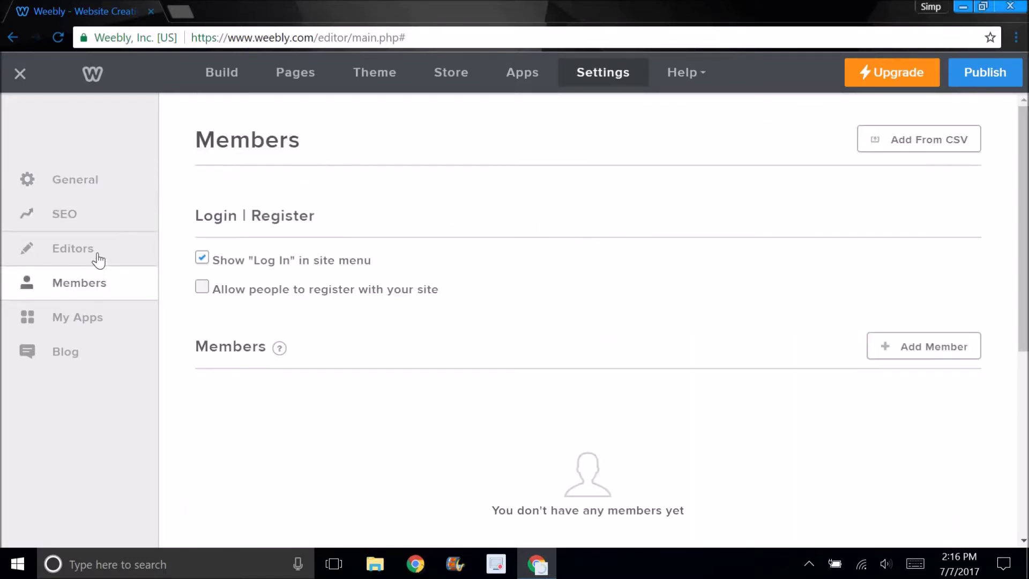
{"action": "left_click", "coordinate": [97, 257]}
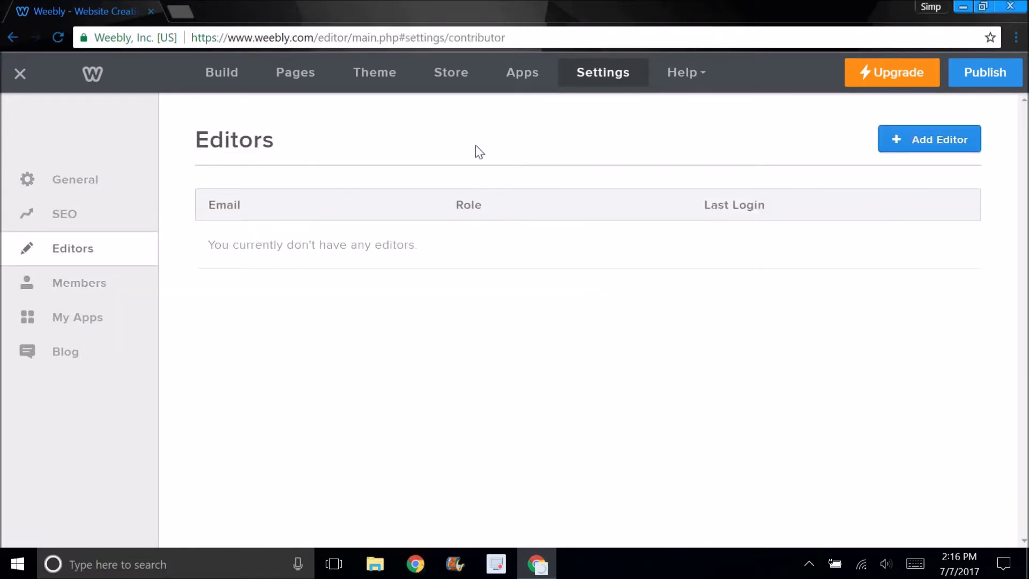
Publish the site from the page editor under the Weebly subdomain simplechhelpexample and dismiss the publishing confirmation
{"action": "left_click", "coordinate": [233, 75]}
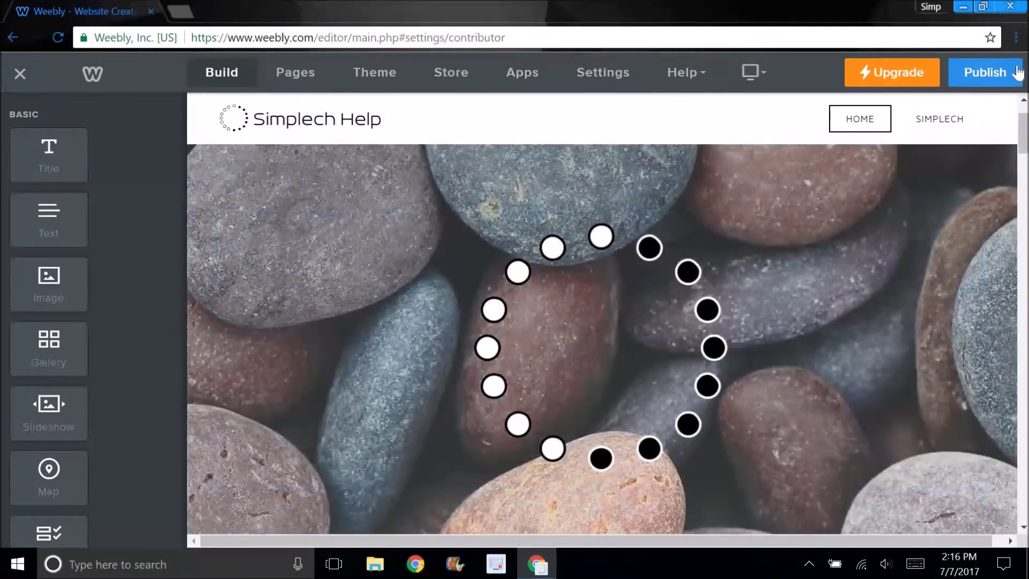
{"action": "left_click", "coordinate": [1016, 74]}
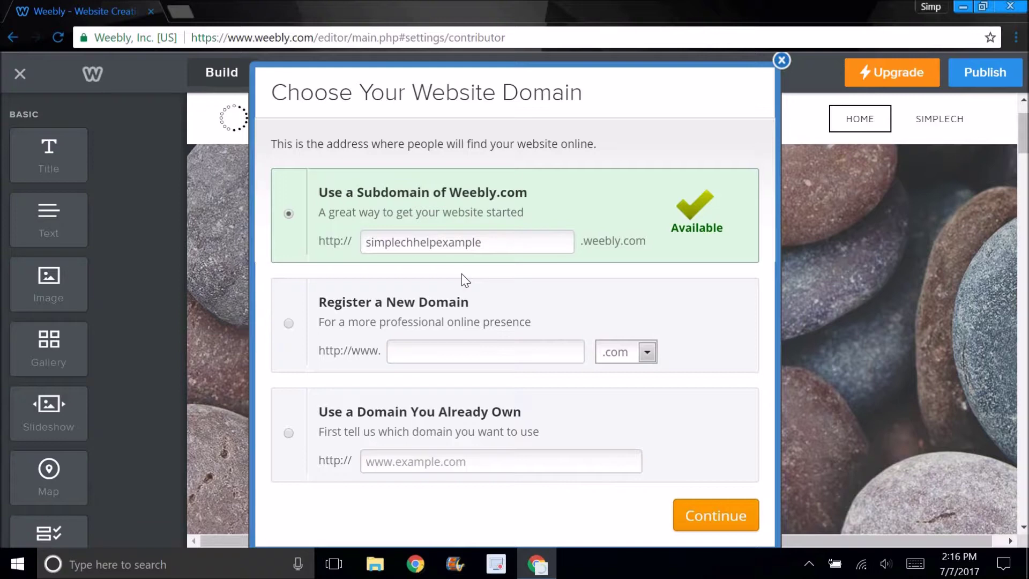
{"action": "left_click", "coordinate": [734, 518]}
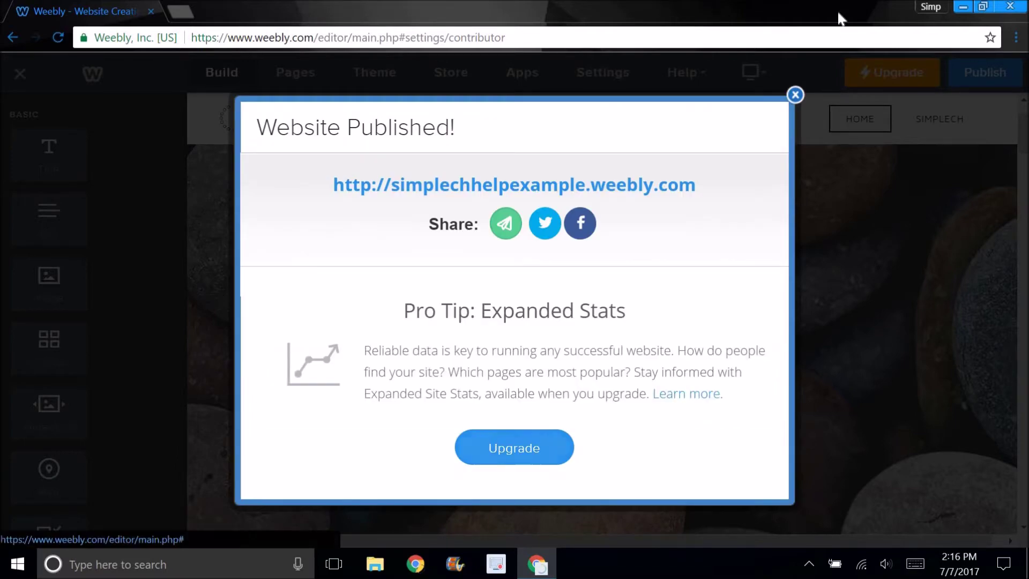
{"action": "left_click", "coordinate": [796, 95]}
Open the published site at simplechhelpexample.weebly.com in a new browser tab
{"action": "left_click", "coordinate": [180, 11]}
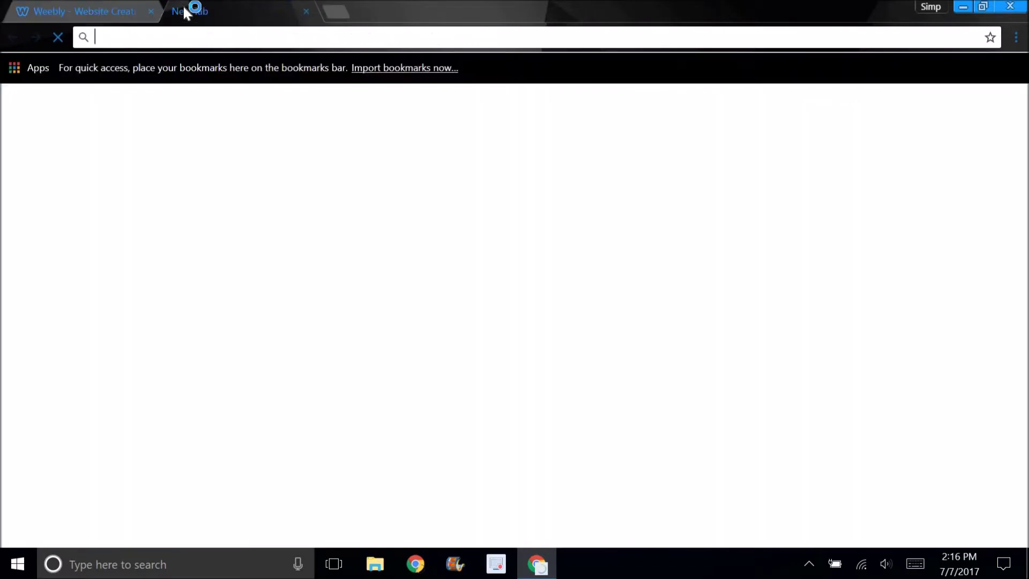
{"action": "type", "text": "s"}
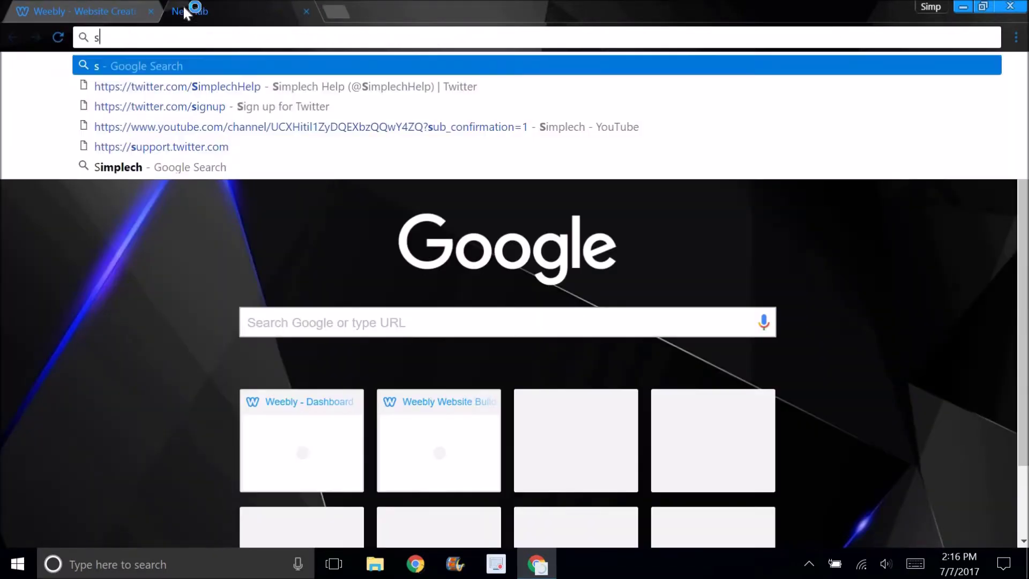
{"action": "type", "text": "implechhelpexa"}
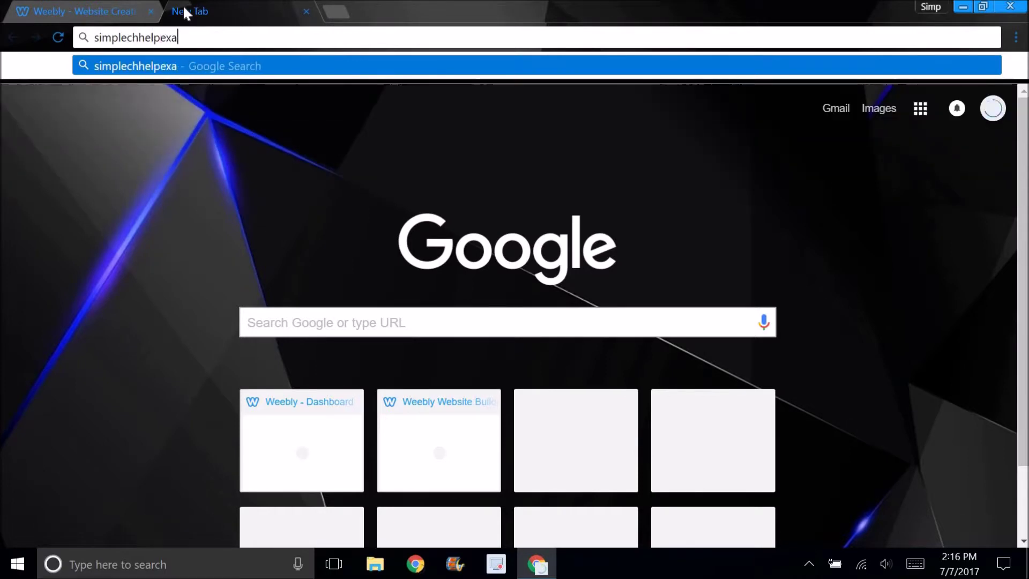
{"action": "type", "text": "mple.weebly.com"}
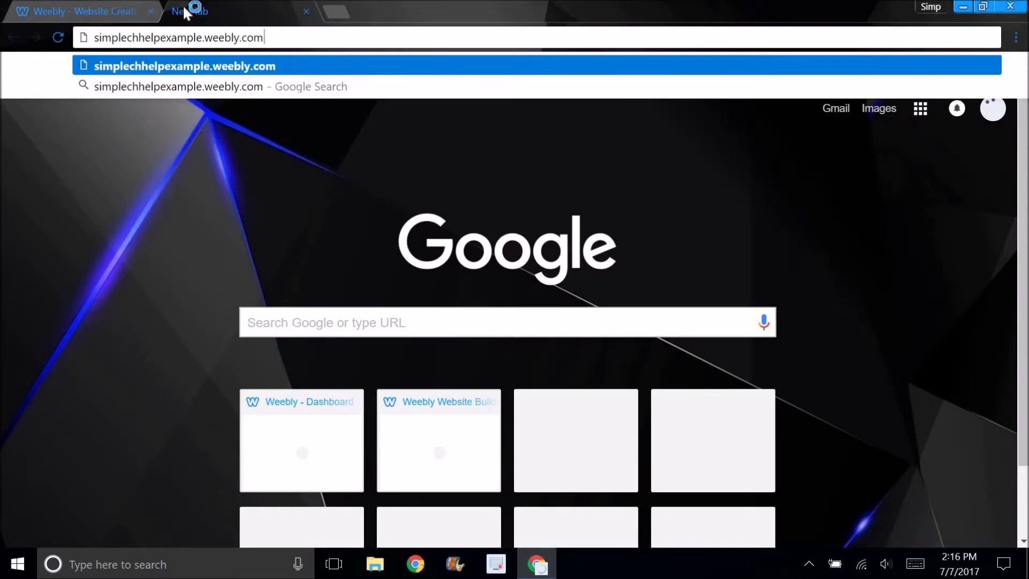
{"action": "key", "text": "Return"}
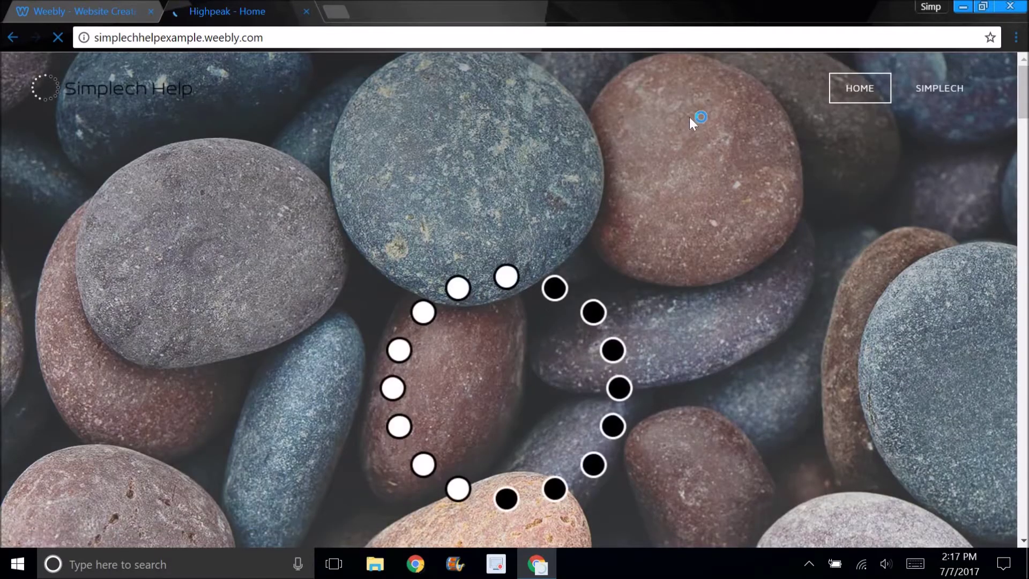
Back in the Weebly editor, set the site title to "Simplech Help Example" in the general settings and save it
{"action": "left_click", "coordinate": [109, 19]}
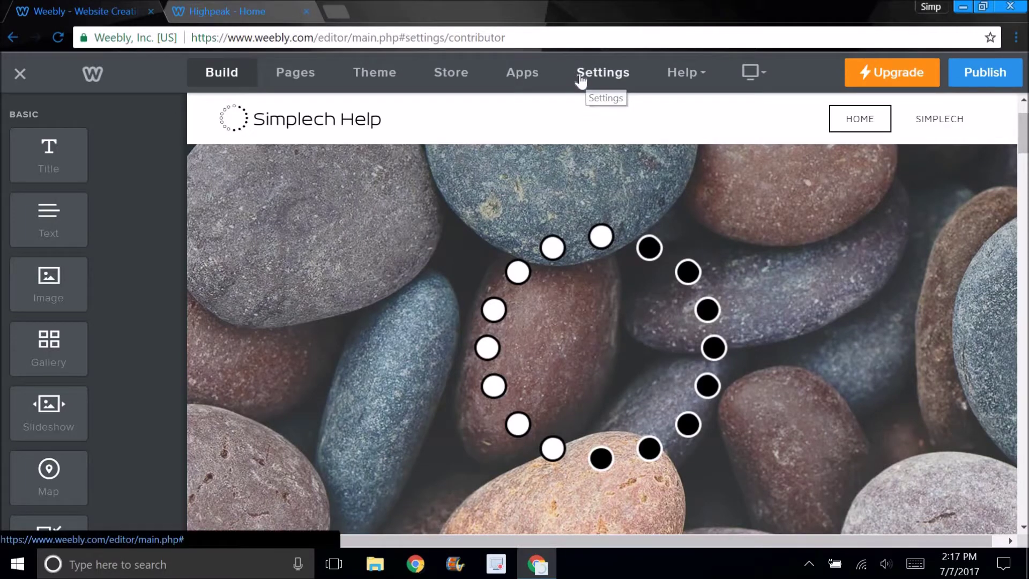
{"action": "left_click", "coordinate": [588, 79]}
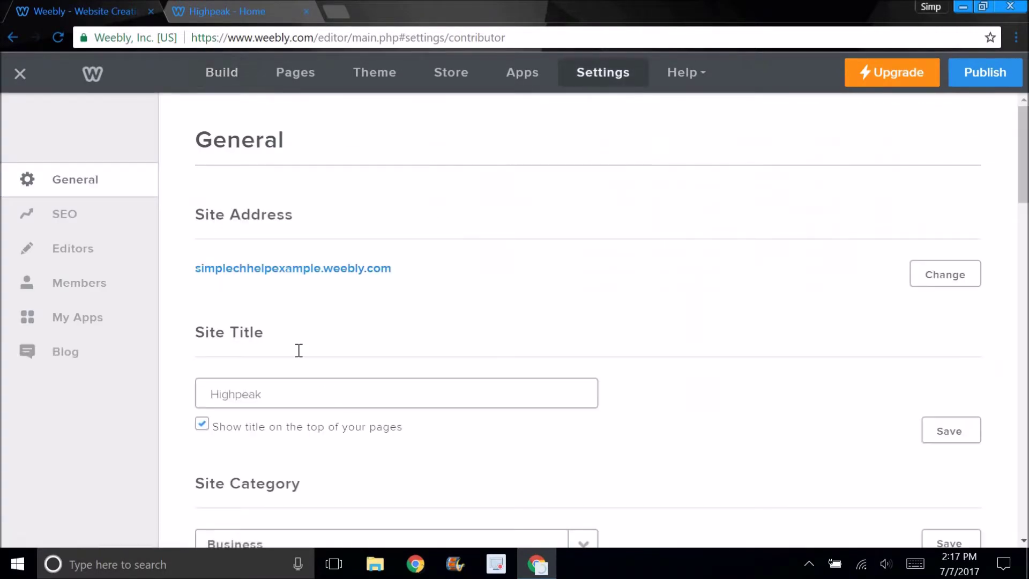
{"action": "scroll", "coordinate": [299, 349], "scroll_direction": "down", "scroll_amount": 1}
{"action": "left_click_drag", "start_coordinate": [291, 305], "coordinate": [3, 274]}
{"action": "type", "text": "Simplech Help Example"}
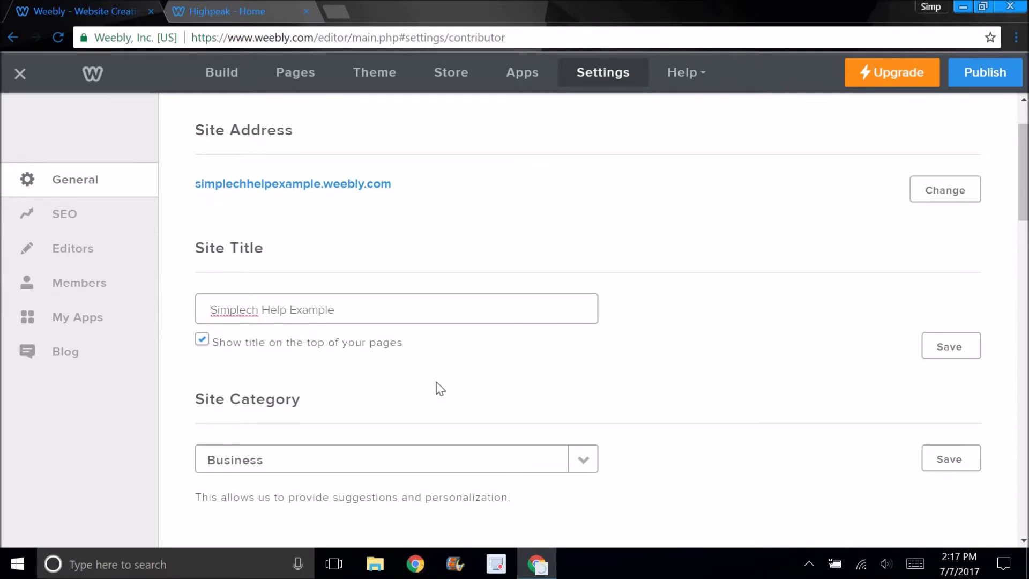
{"action": "scroll", "coordinate": [795, 338], "scroll_direction": "down", "scroll_amount": 15}
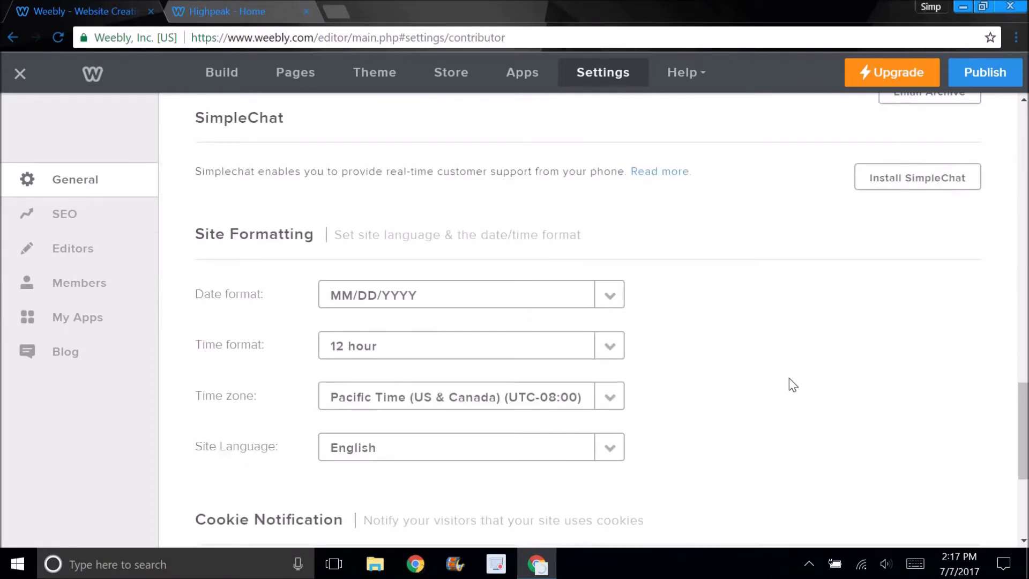
{"action": "scroll", "coordinate": [716, 165], "scroll_direction": "up", "scroll_amount": 15}
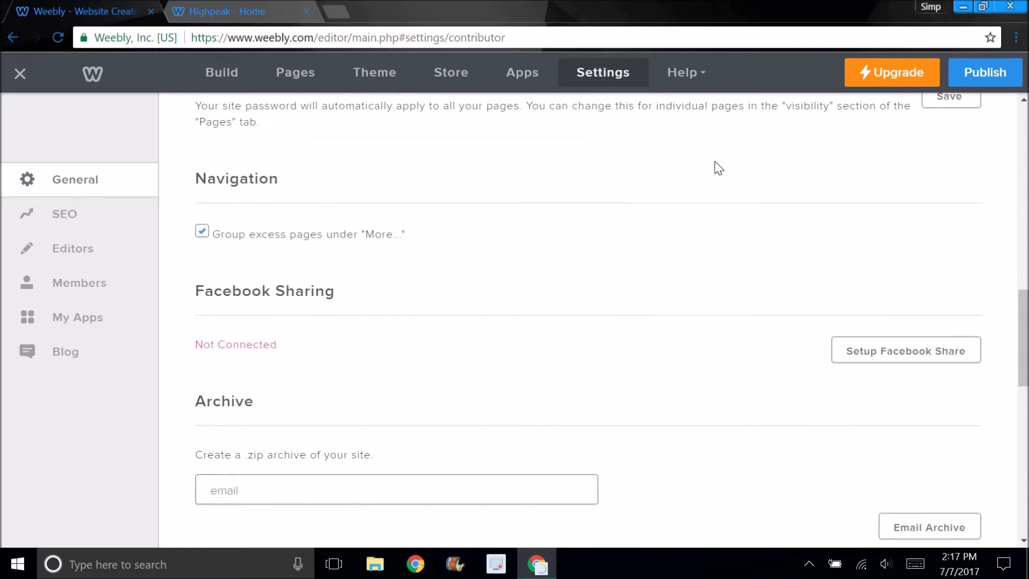
{"action": "scroll", "coordinate": [870, 270], "scroll_direction": "up", "scroll_amount": 6}
{"action": "left_click", "coordinate": [965, 328]}
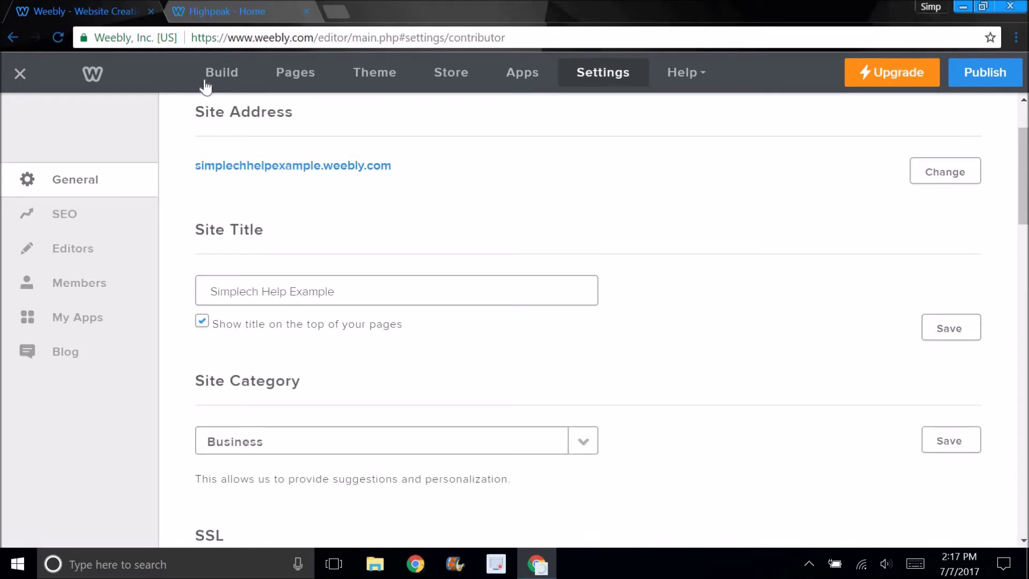
Publish the site again from the page editor and reload the live site in its browser tab
{"action": "left_click", "coordinate": [230, 77]}
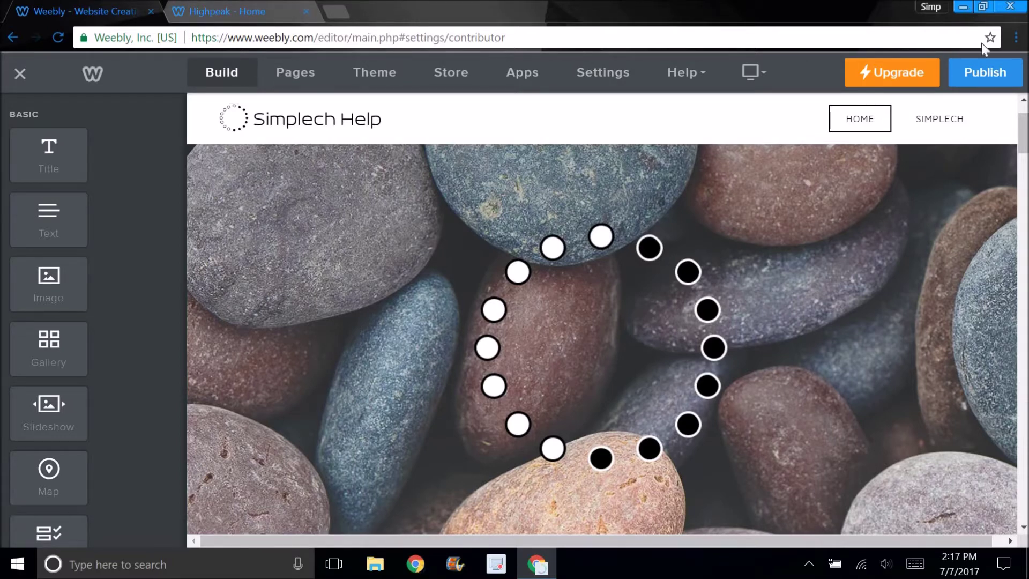
{"action": "left_click", "coordinate": [989, 78]}
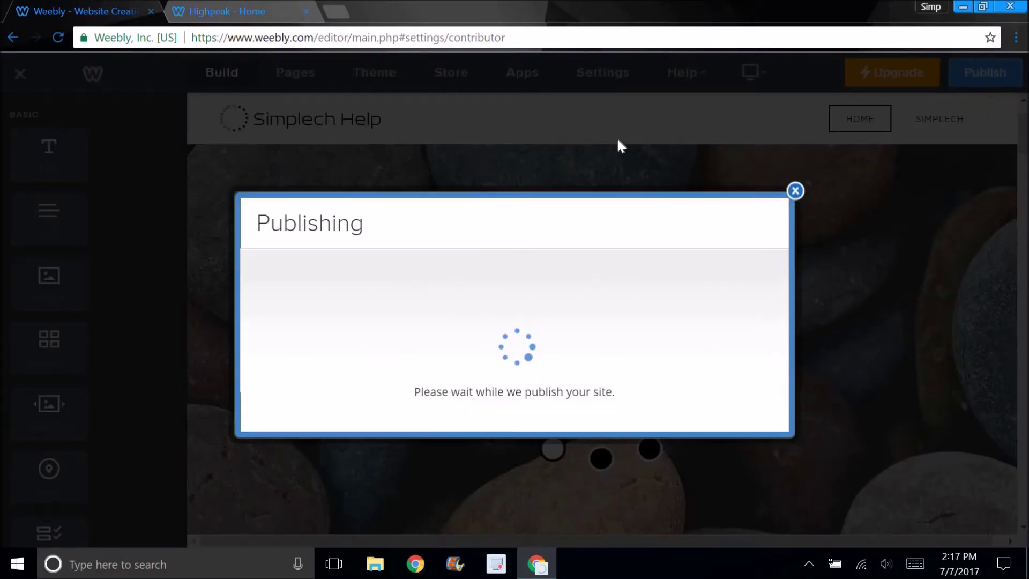
{"action": "left_click", "coordinate": [284, 12]}
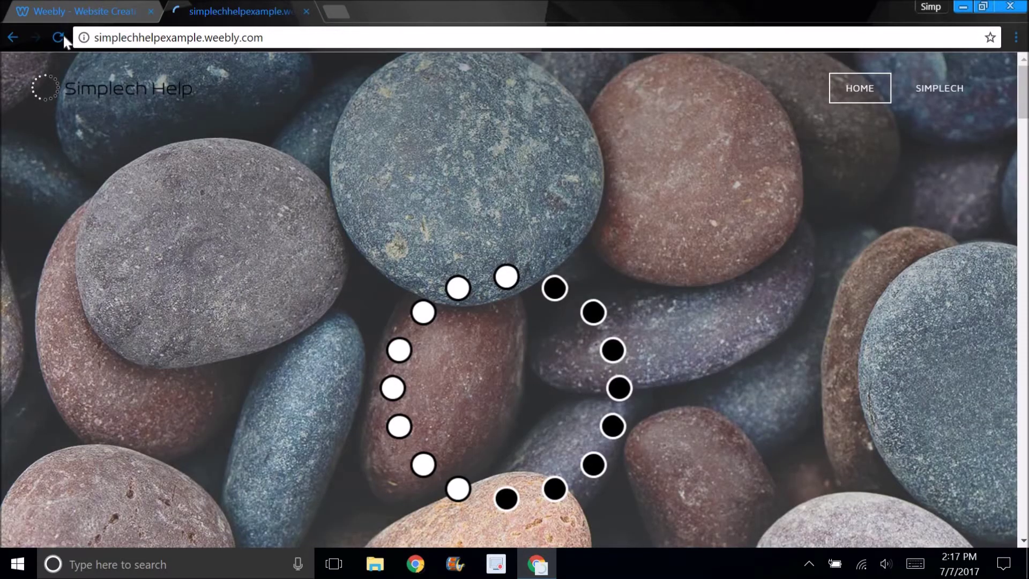
{"action": "left_click", "coordinate": [63, 36]}
Look through the live Home page, including its header and the "Example Site" section
{"action": "scroll", "coordinate": [407, 269], "scroll_direction": "down", "scroll_amount": 3}
{"action": "scroll", "coordinate": [368, 255], "scroll_direction": "up", "scroll_amount": 2}
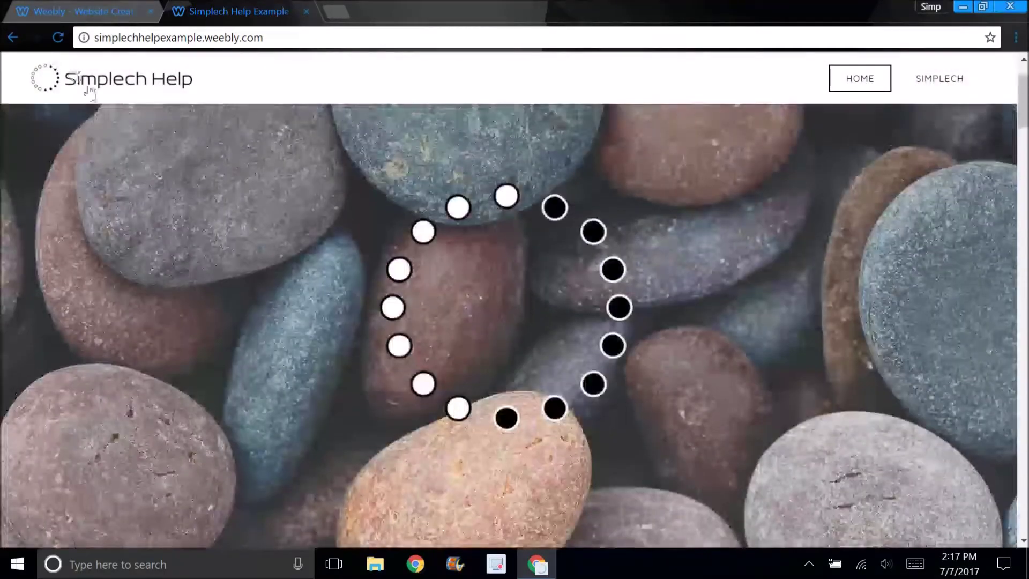
{"action": "scroll", "coordinate": [451, 297], "scroll_direction": "down", "scroll_amount": 5}
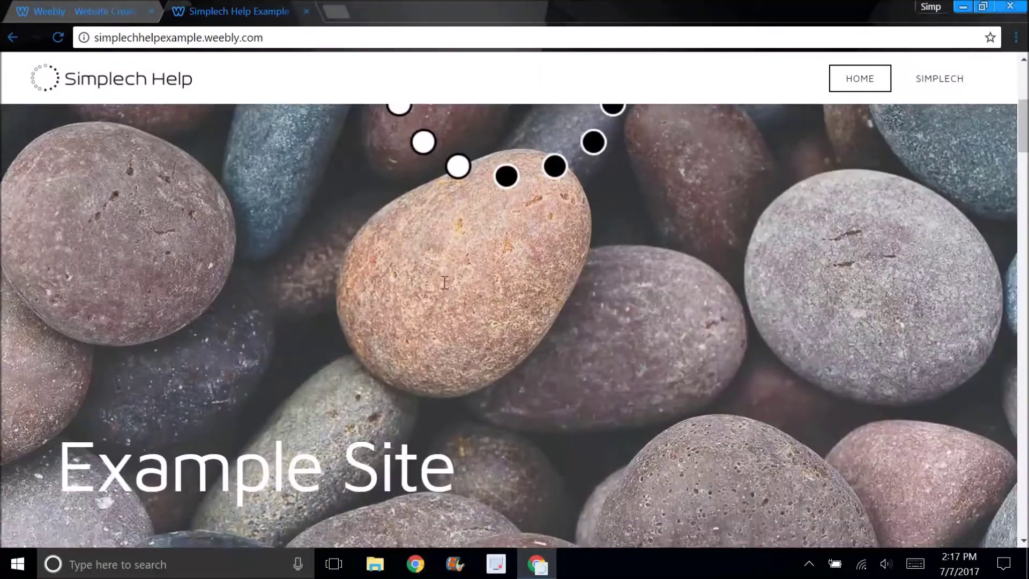
{"action": "scroll", "coordinate": [159, 355], "scroll_direction": "down", "scroll_amount": 3}
{"action": "scroll", "coordinate": [139, 250], "scroll_direction": "up", "scroll_amount": 8}
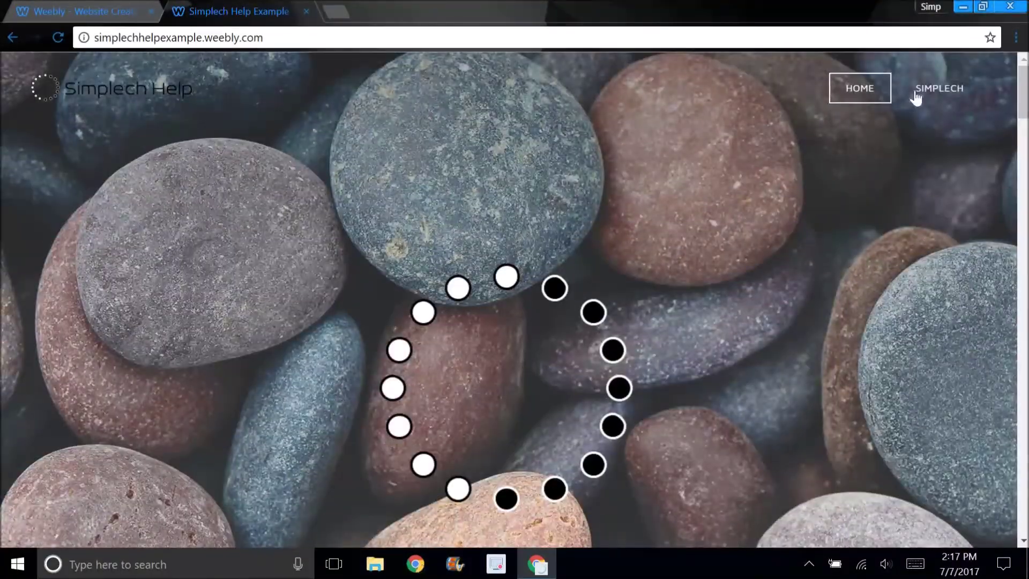
Test the live site's Simplech navigation link, close the YouTube and live site tabs, and return to the page editor
{"action": "left_click", "coordinate": [917, 87]}
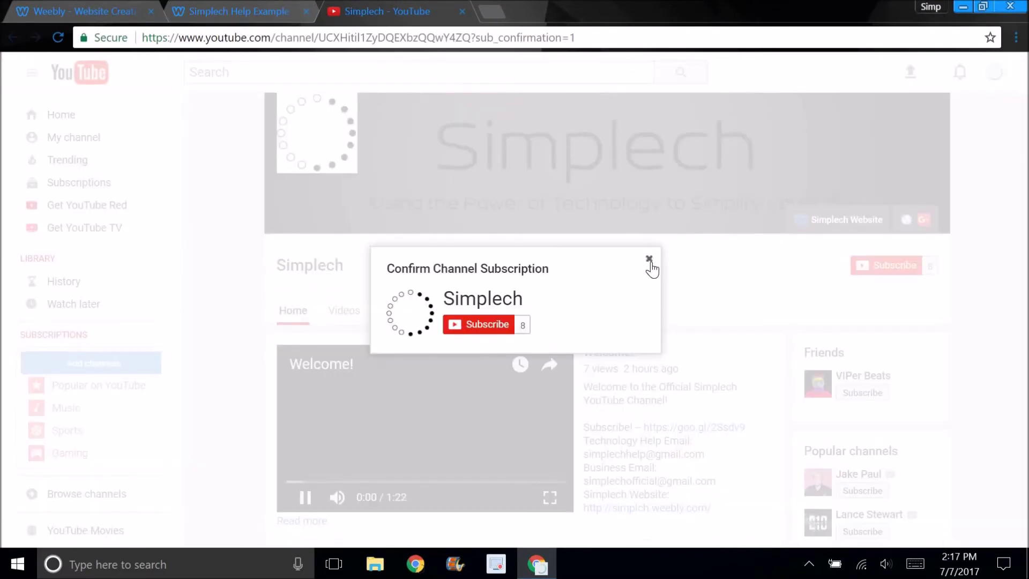
{"action": "left_click", "coordinate": [648, 260]}
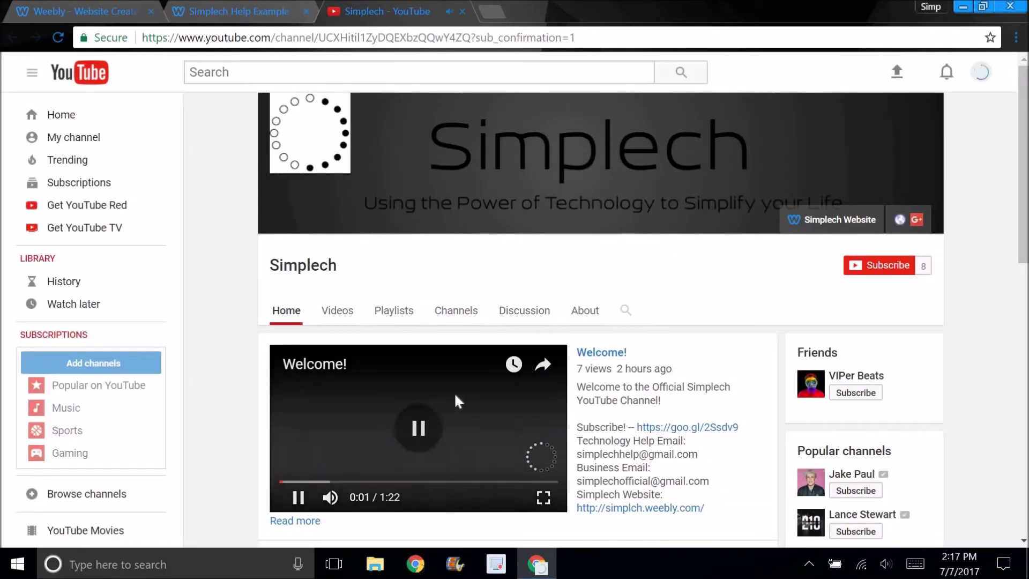
{"action": "left_click", "coordinate": [462, 11]}
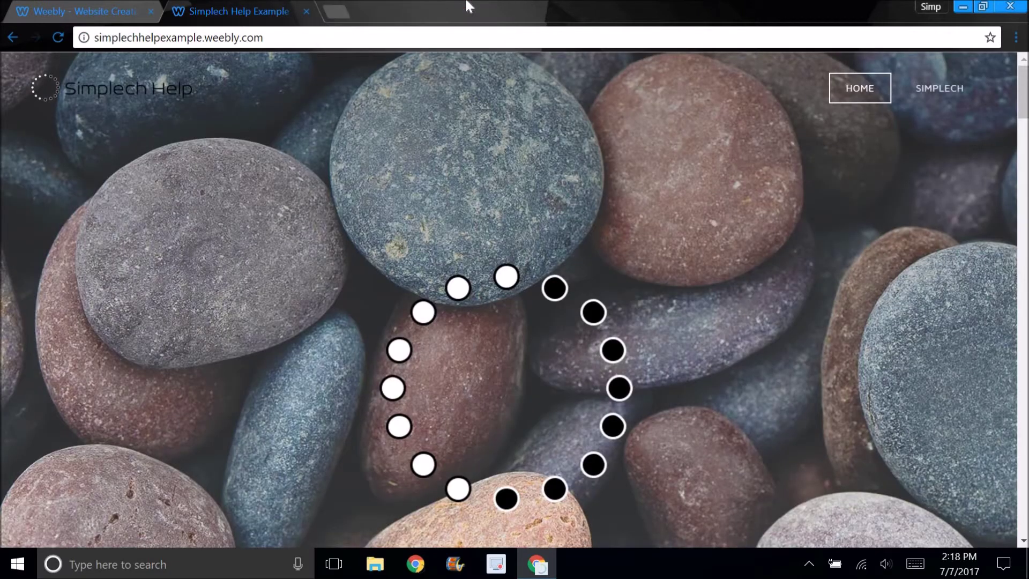
{"action": "left_click", "coordinate": [306, 11]}
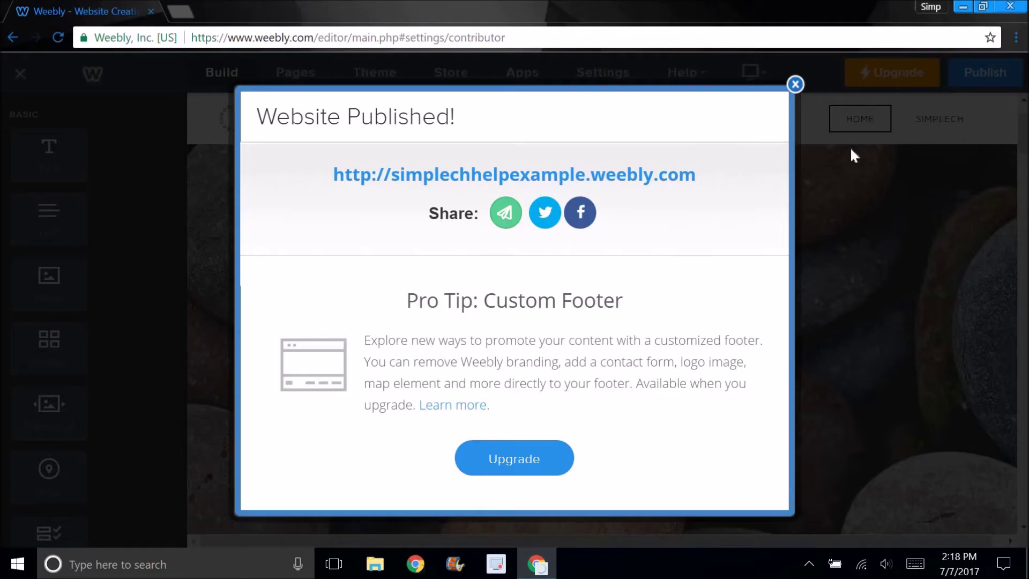
{"action": "left_click", "coordinate": [796, 84]}
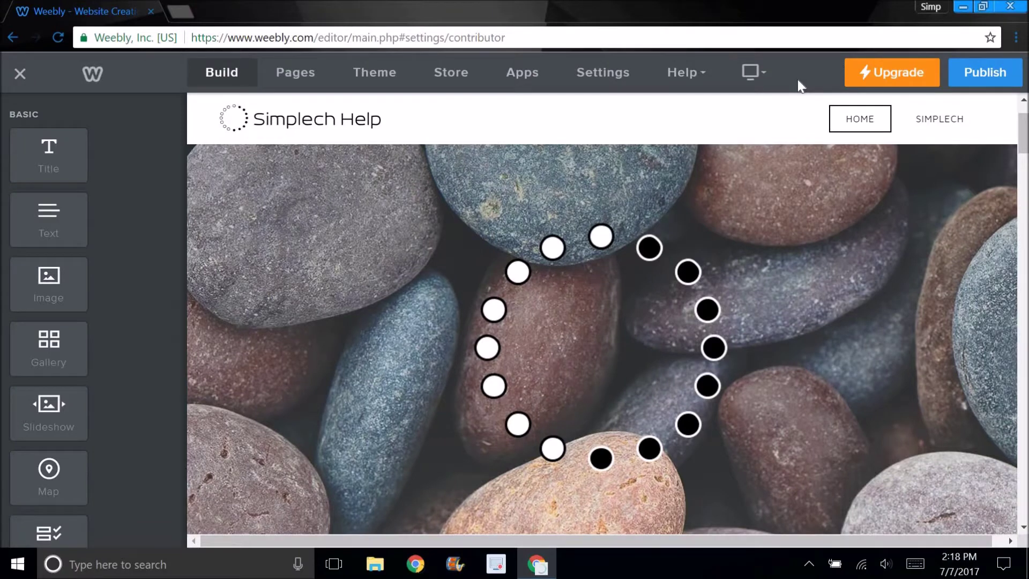